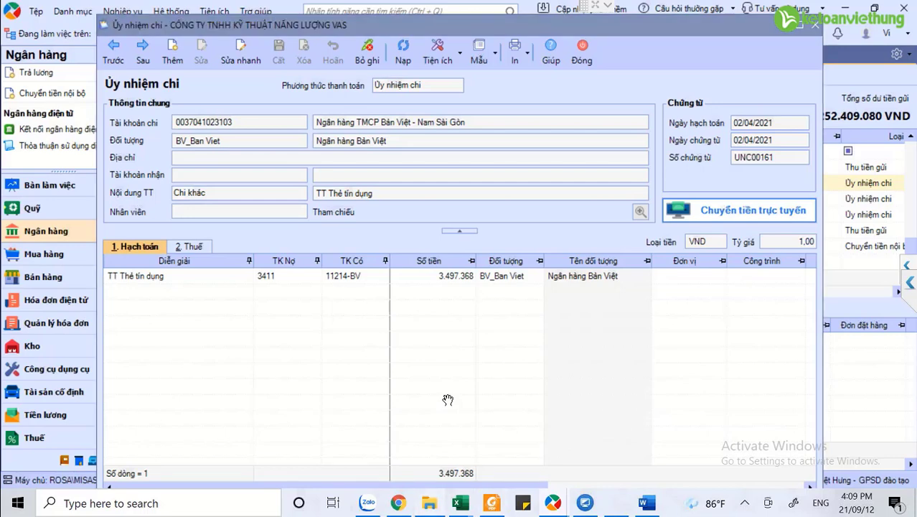
Open BẢN VIỆT T04_2021.pdf in Foxit at the April transaction table with balances.
key(alt+Tab)
key(Down)
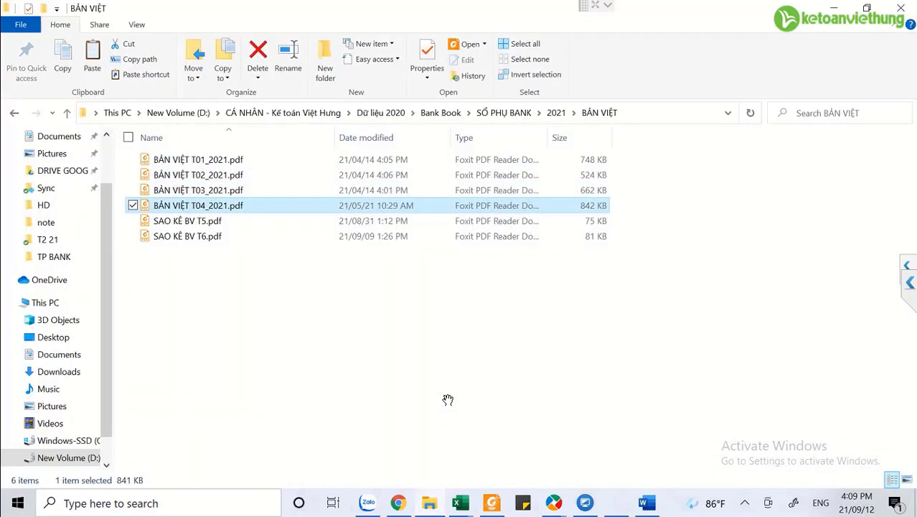
key(Return)
scroll(448, 399, down, 4)
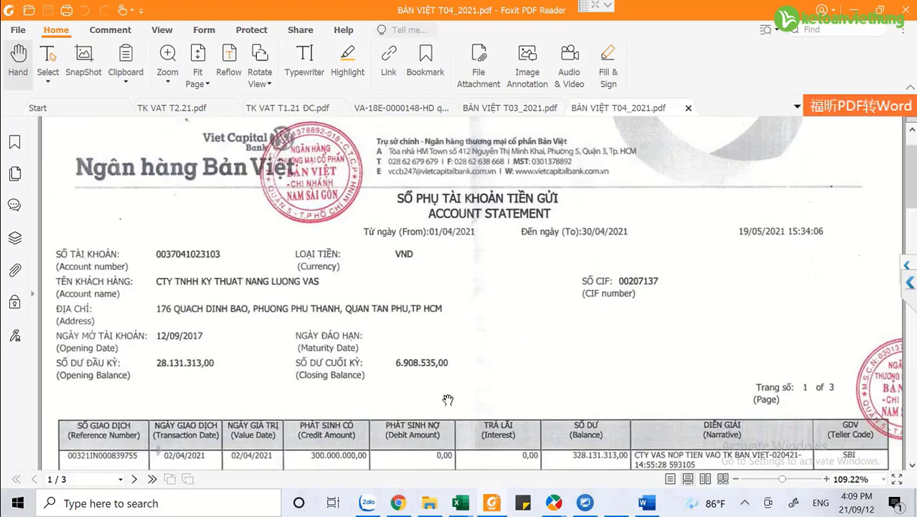
scroll(447, 400, down, 15)
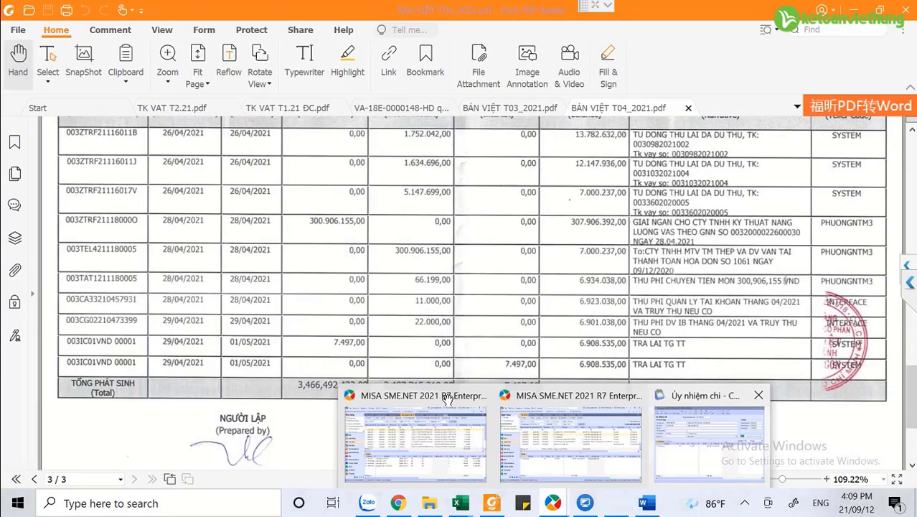
key(Escape)
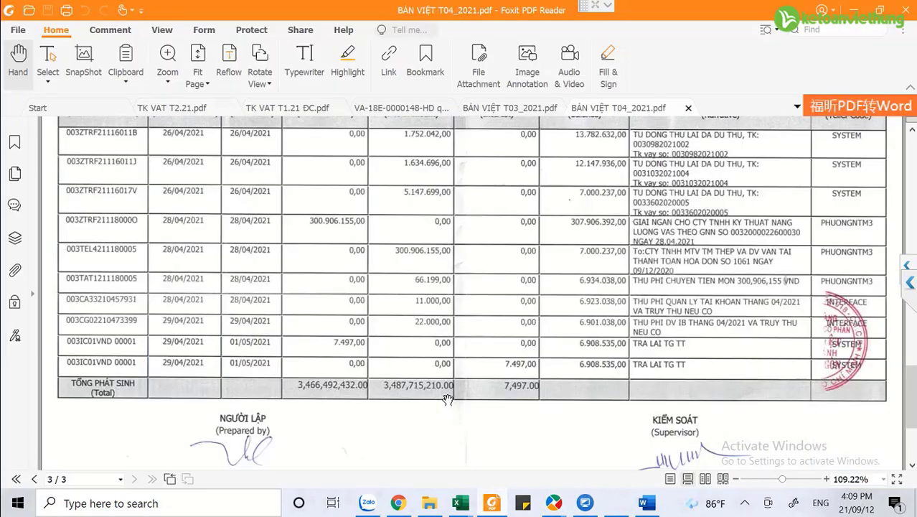
scroll(447, 400, up, 15)
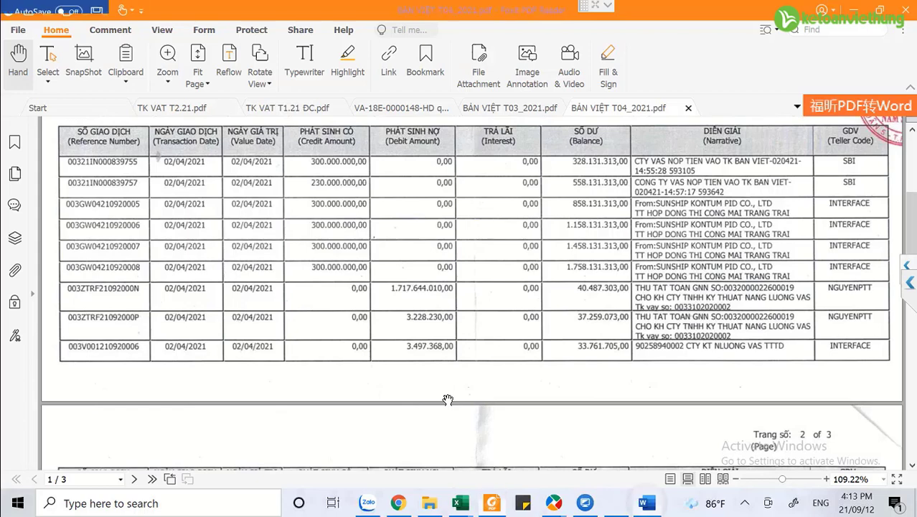
In Word, note 'Cung cấp sao kê chi tiết của gốc và lãi thẻ' under the 5/5/2021 credit-card question.
key(alt+Tab)
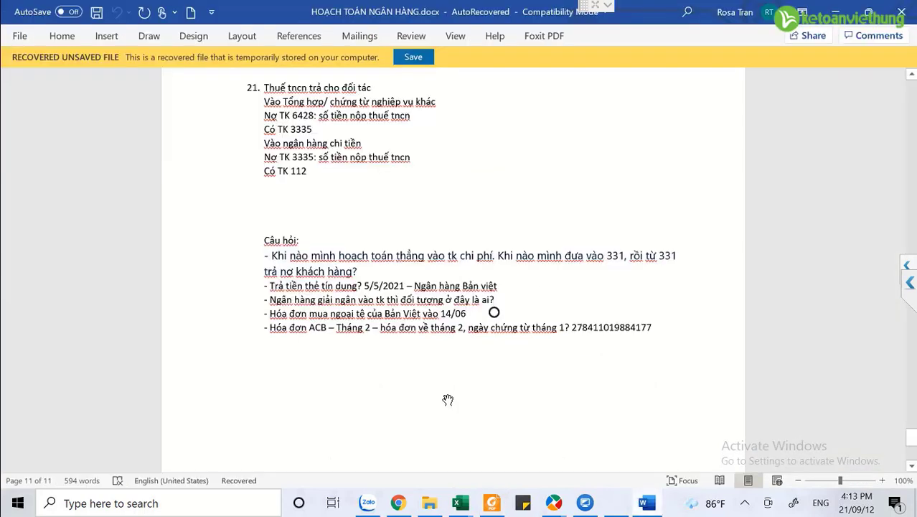
key(Up)
text(-. cUN)
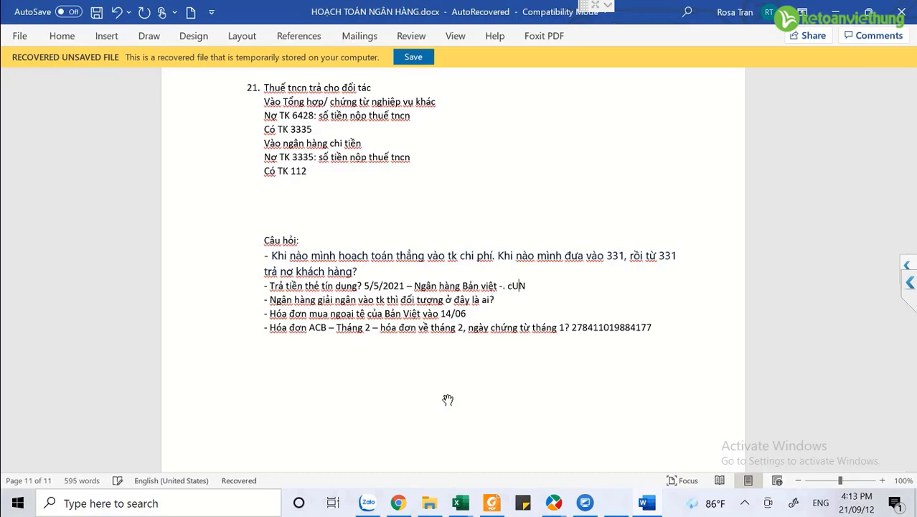
text(g cấp )
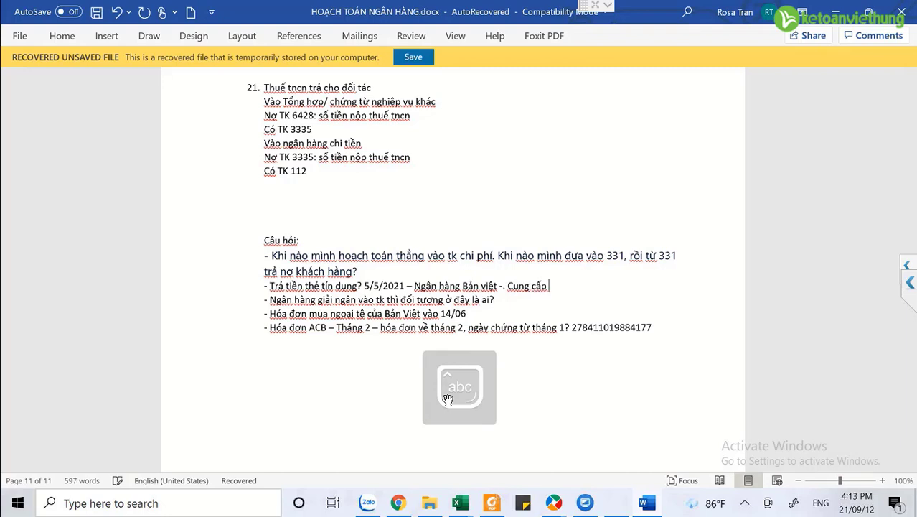
text(sao kê chi t)
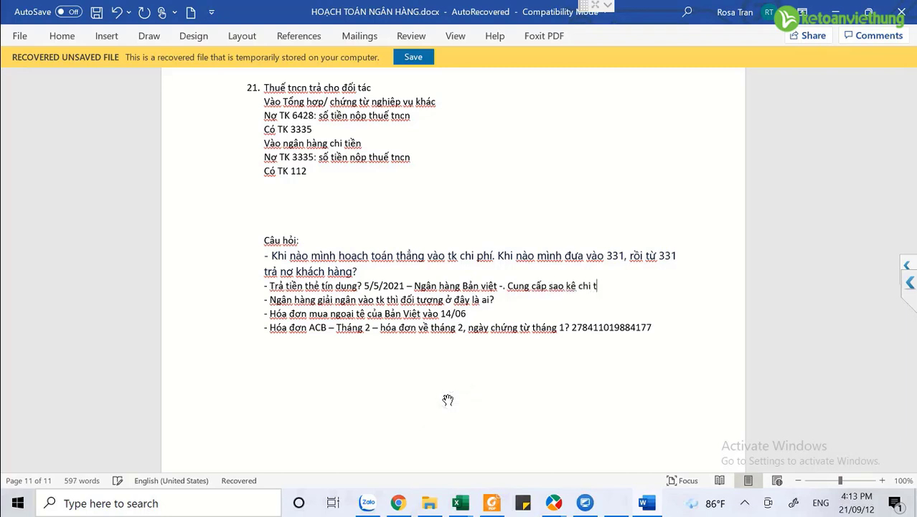
text(iết của gốc và lại)
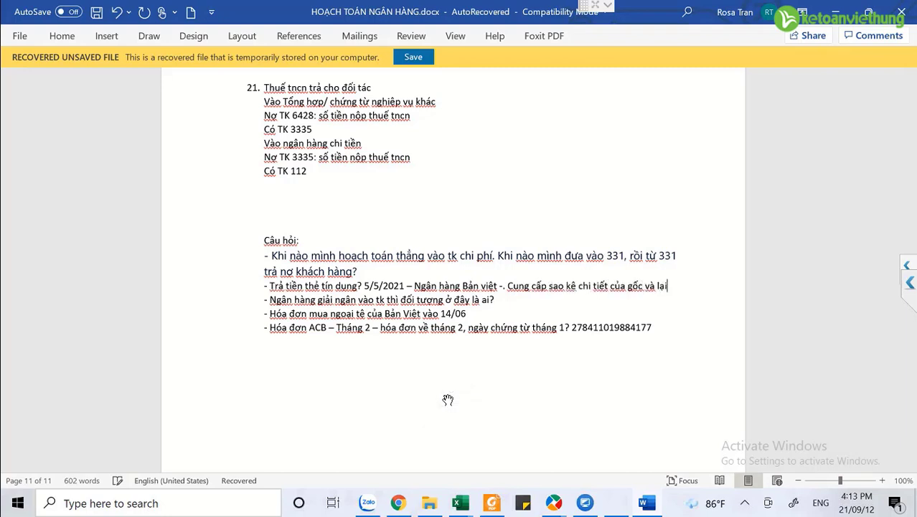
text(x the)
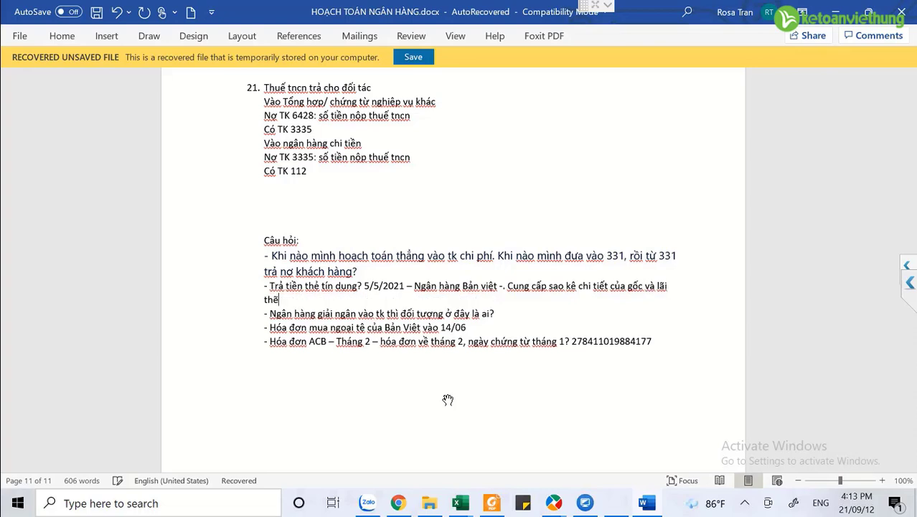
text(.)
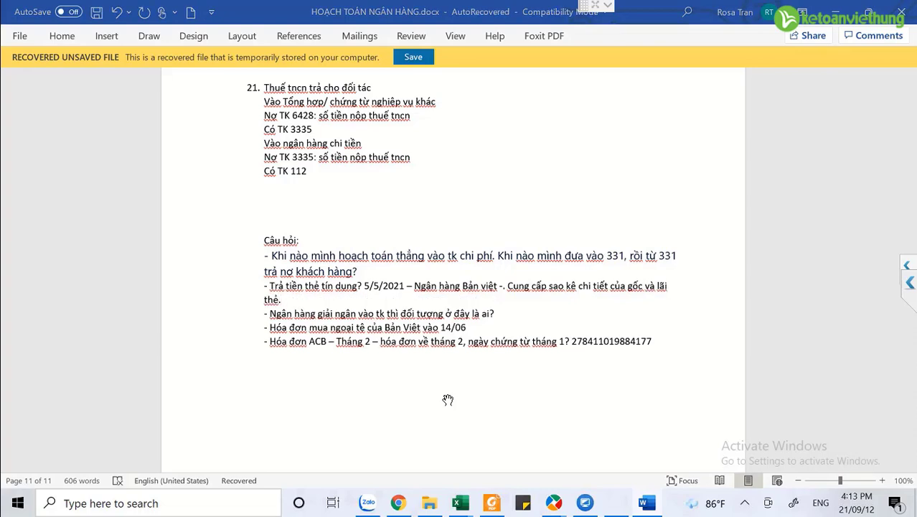
key(alt+Tab)
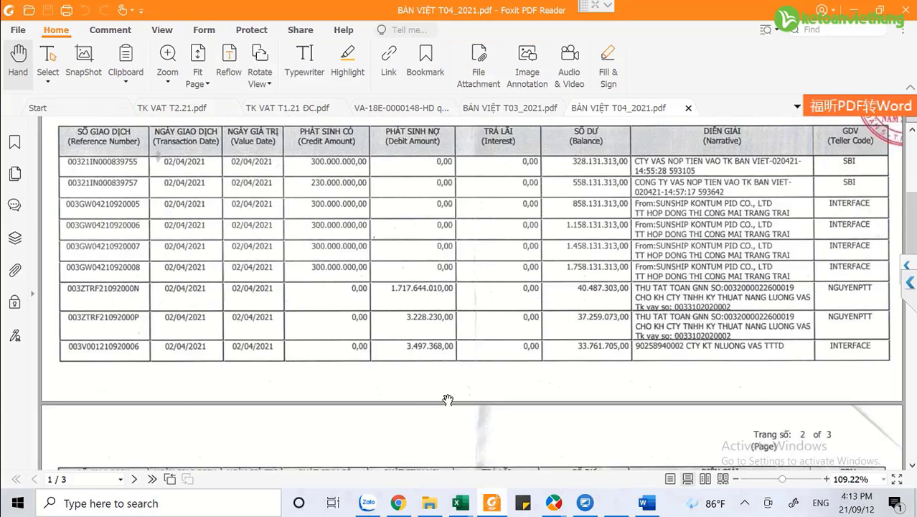
Scroll the April statement to page 2's 08/04/2021 transactions, including the 386.168.640,00 debit.
scroll(448, 399, down, 3)
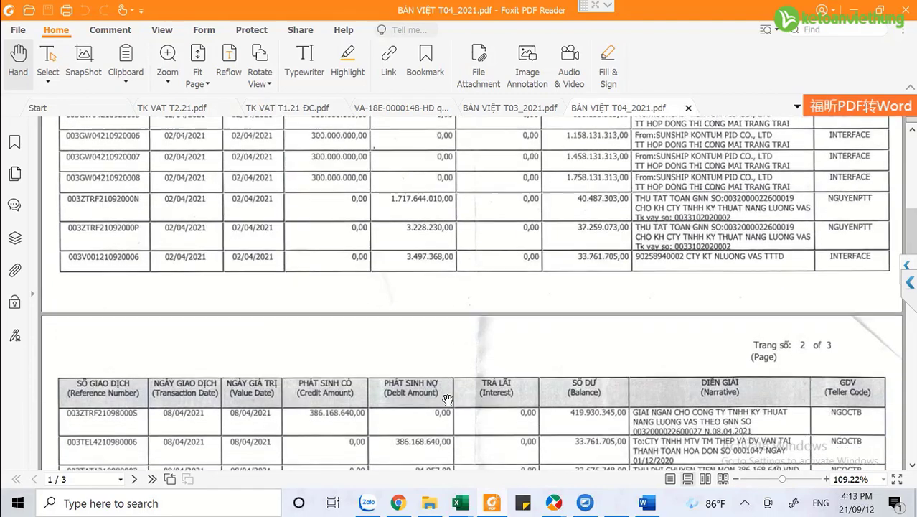
scroll(448, 399, down, 4)
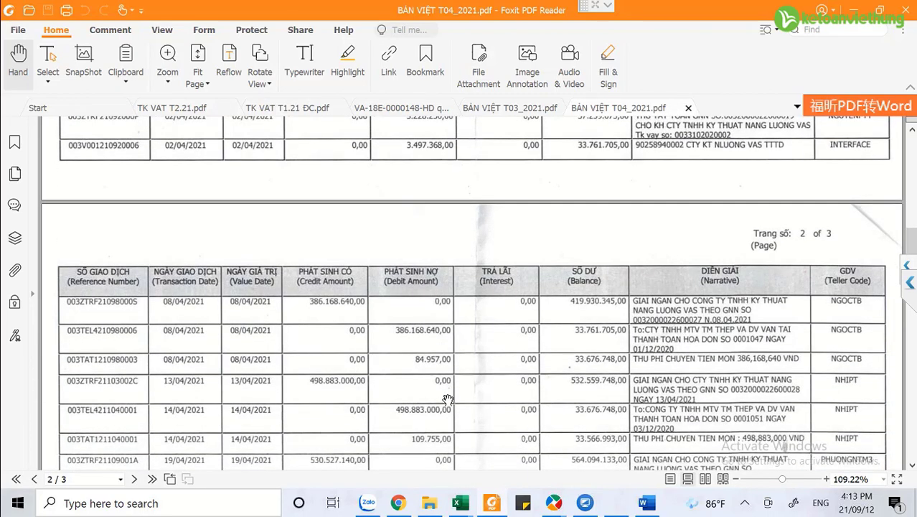
scroll(447, 399, down, 2)
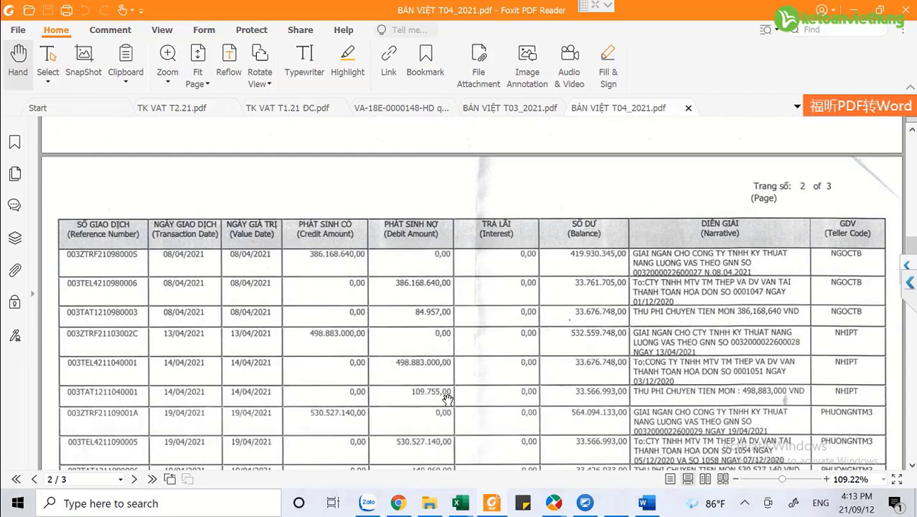
scroll(448, 399, up, 4)
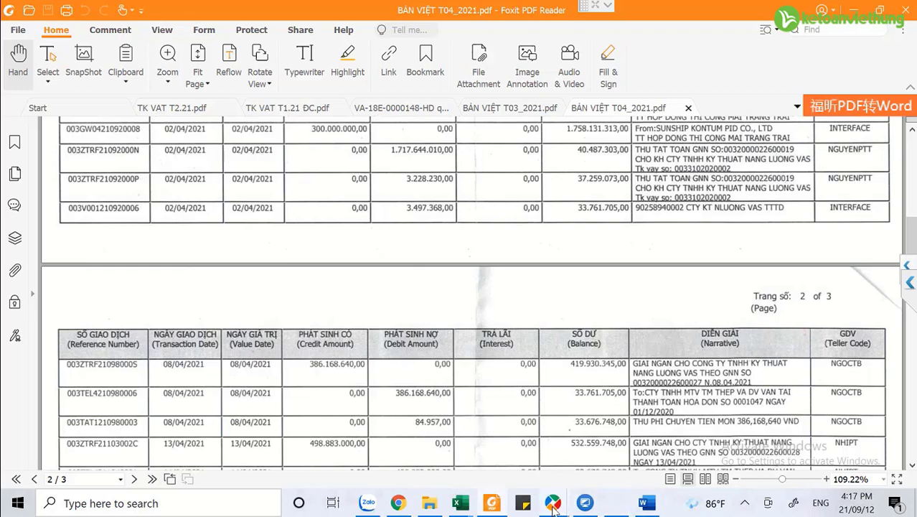
Switch back to MISA SME.NET's April list of 41 purchase vouchers.
mouse_move(553, 502)
click(601, 424)
click(43, 254)
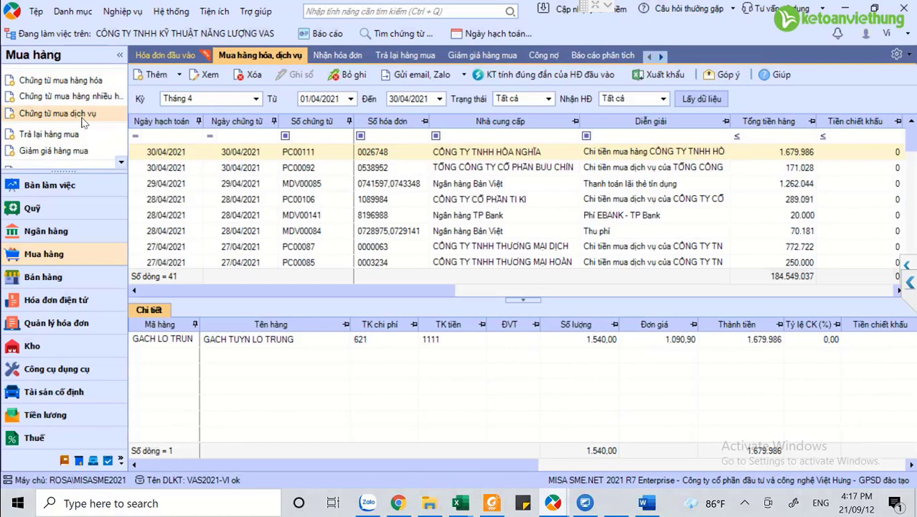
Start a new service purchase voucher with a DV-TIEP KHACH 'Tiếp khách' line.
click(82, 119)
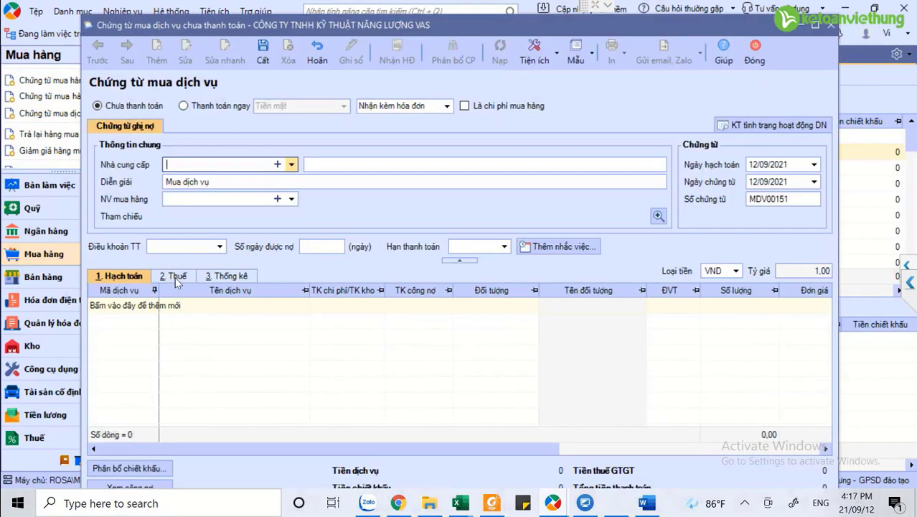
click(137, 307)
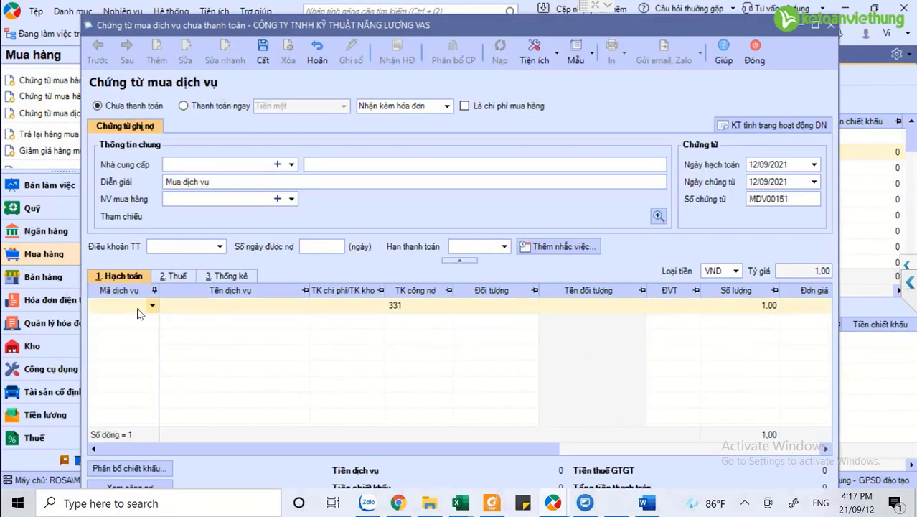
text(dvt)
key(Return)
click(356, 310)
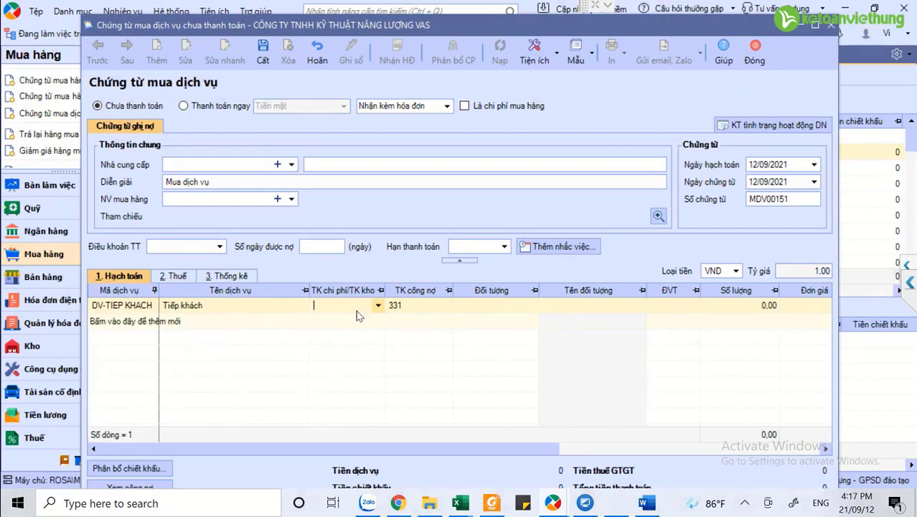
Set the line's expense account to 6422 and payable account to 3411.
text(6421)
key(BackSpace)
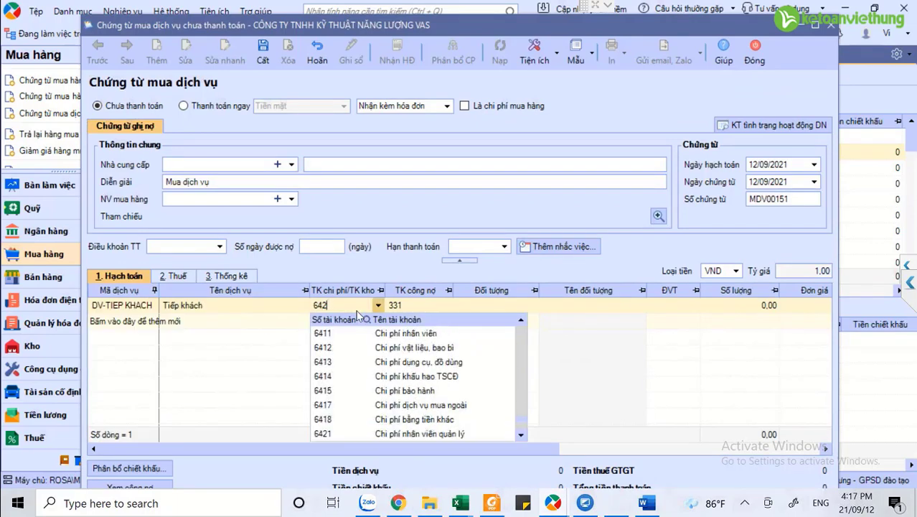
text(2)
key(Return)
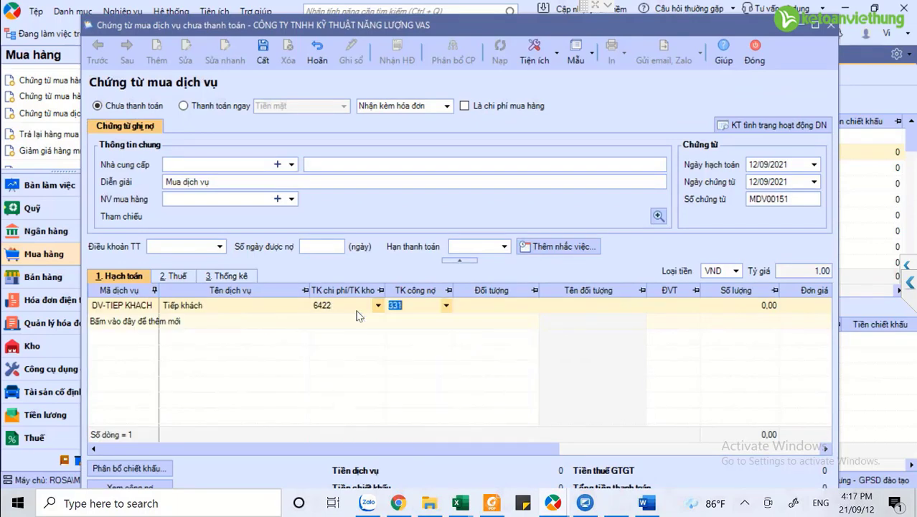
click(446, 305)
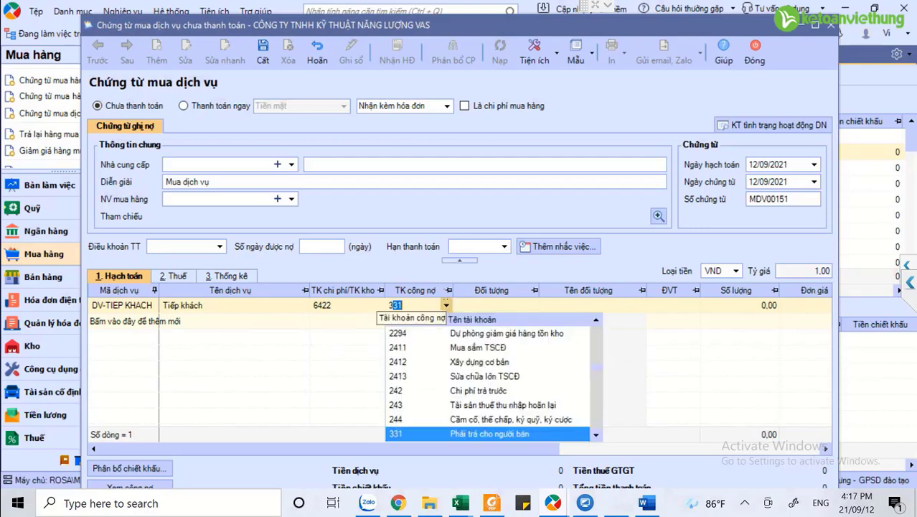
text(3411)
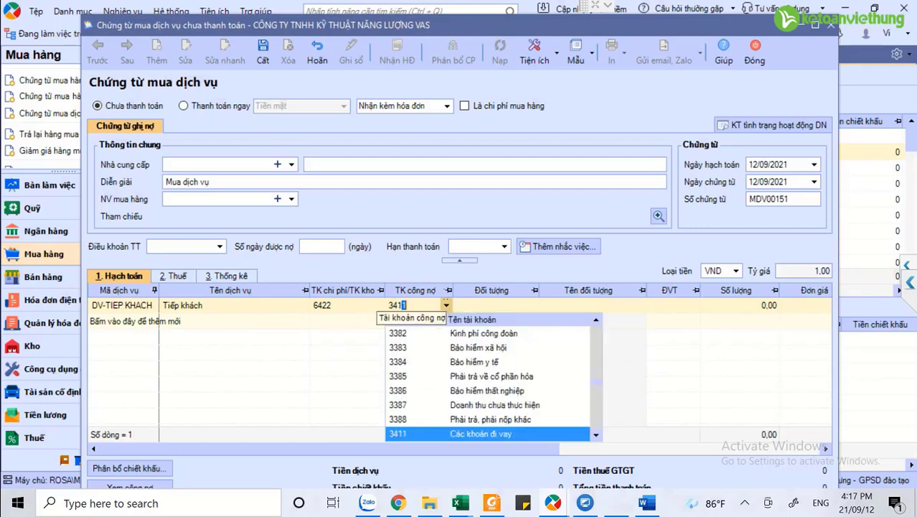
key(Tab)
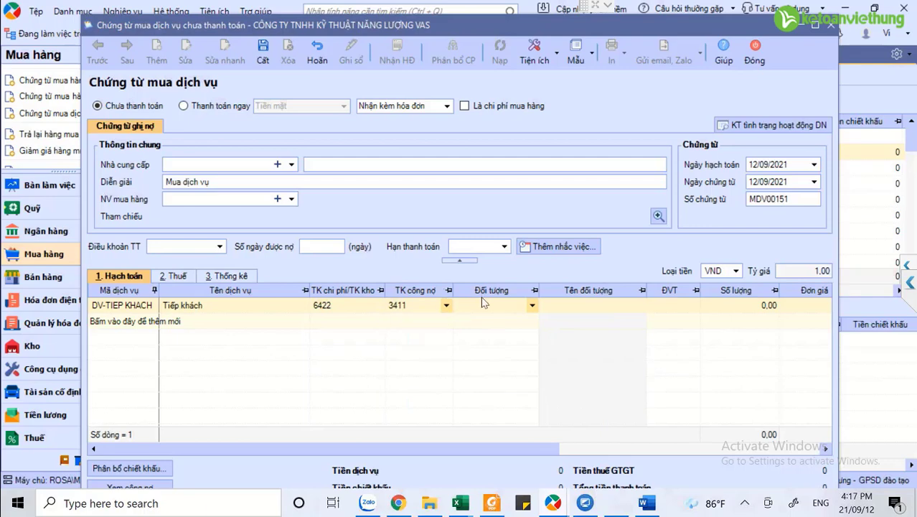
click(445, 305)
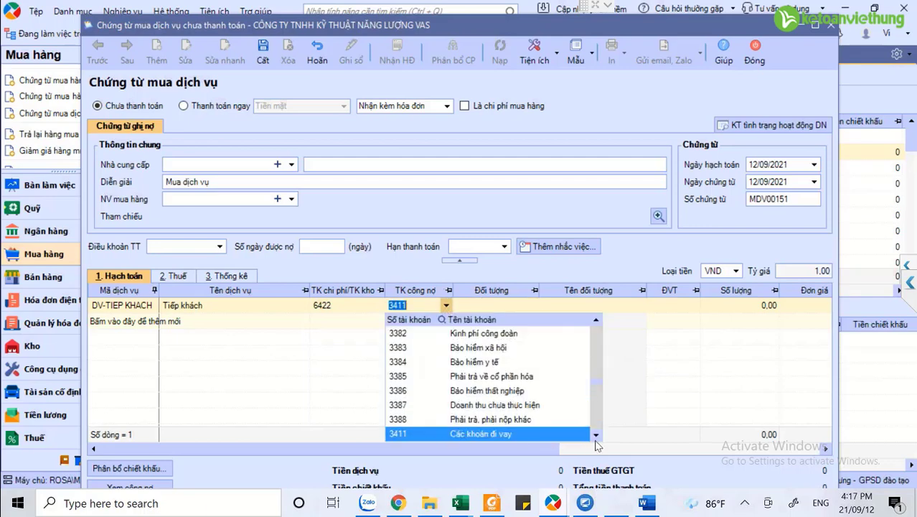
click(596, 435)
click(596, 435)
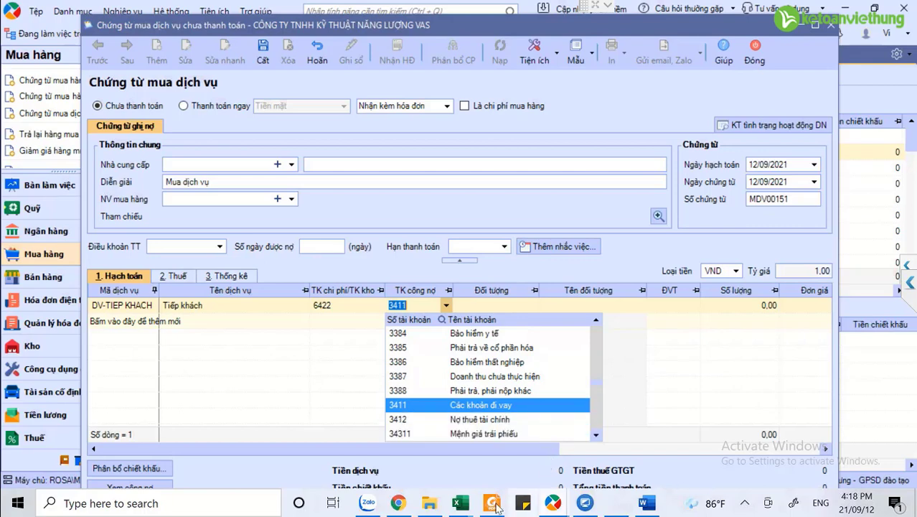
Commit payable account 3411, check page 2 of the April statement, and return to the voucher.
key(Return)
key(alt+Tab)
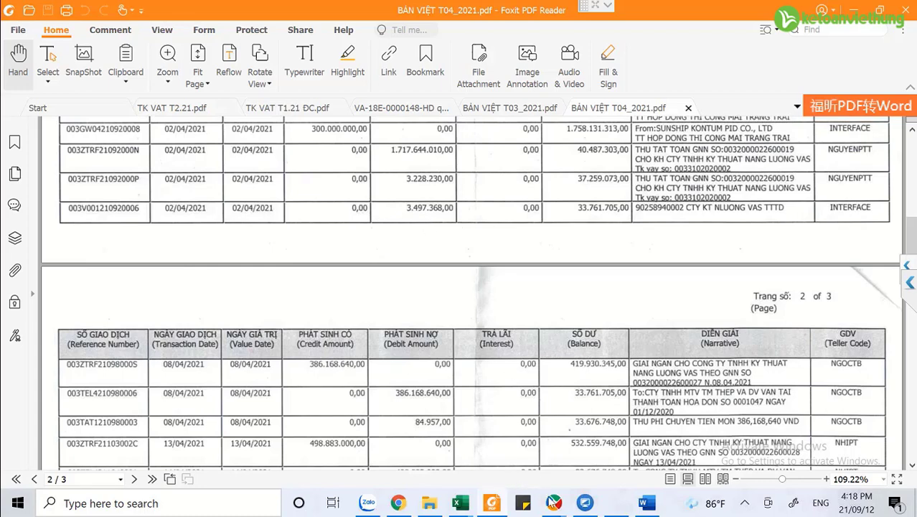
click(553, 502)
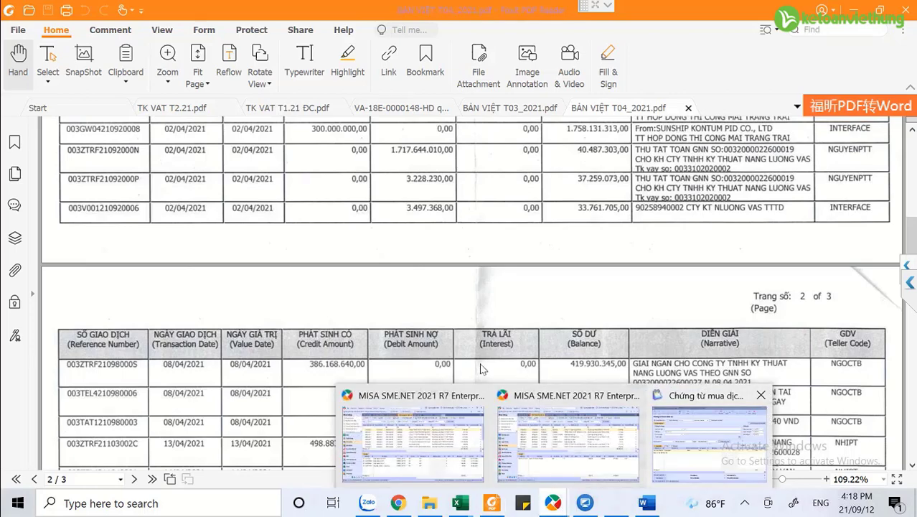
click(723, 442)
On voucher MDV00151, review the posting and tax columns, then pull up the Mã thống kê list.
click(344, 306)
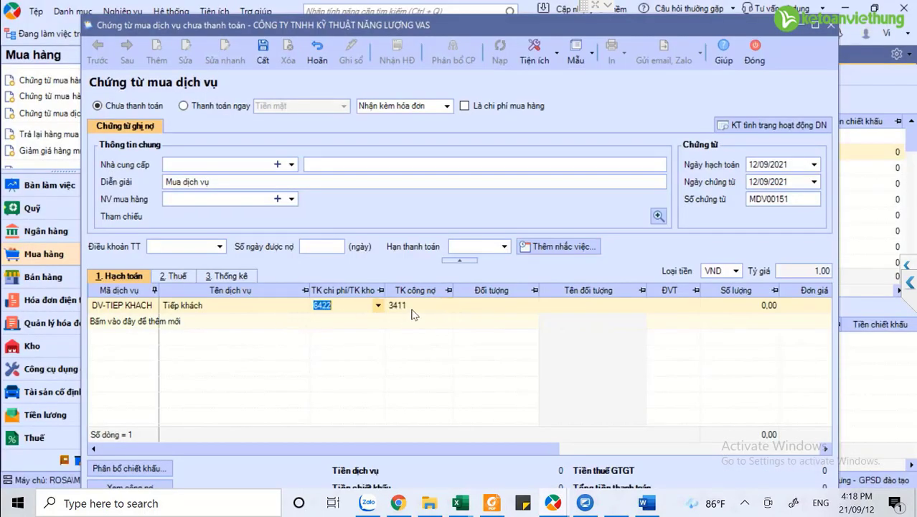
click(413, 314)
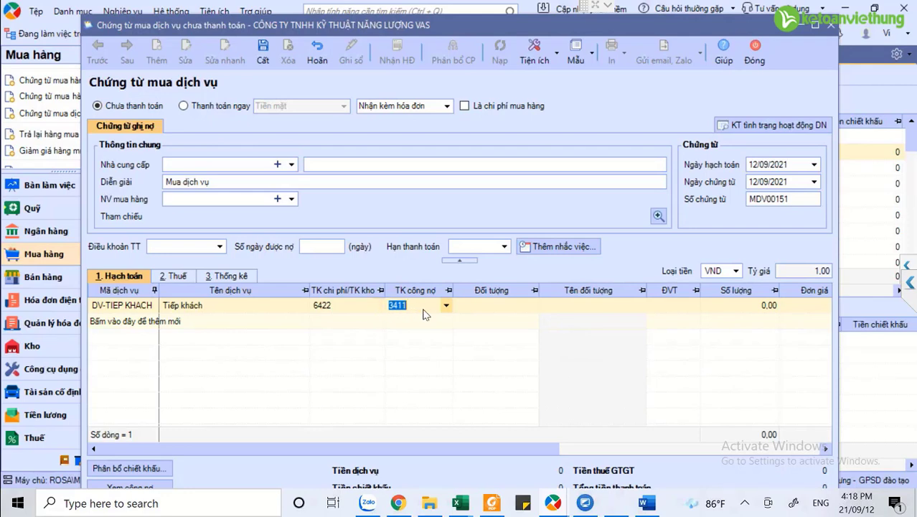
click(235, 277)
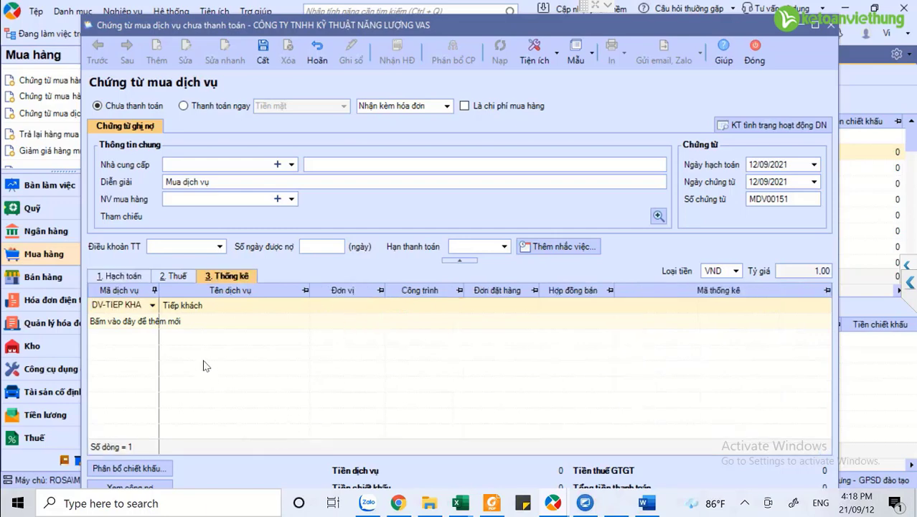
click(121, 275)
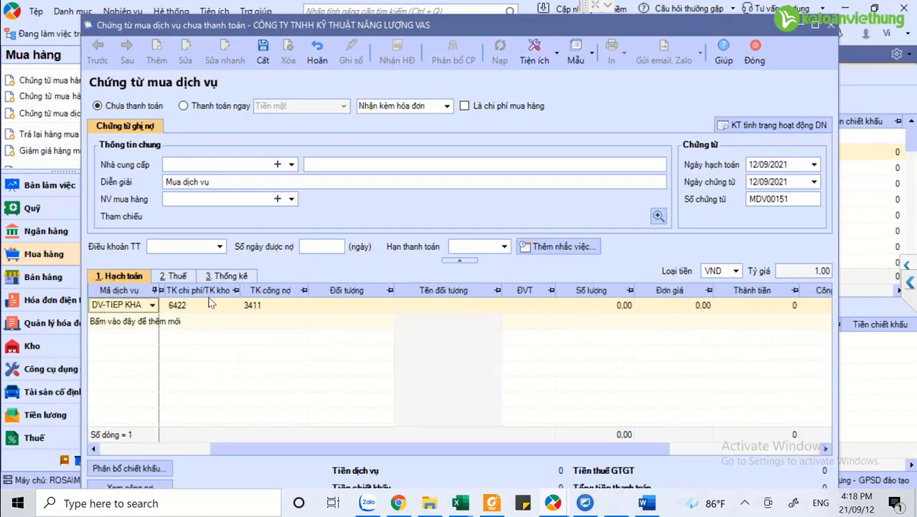
click(174, 275)
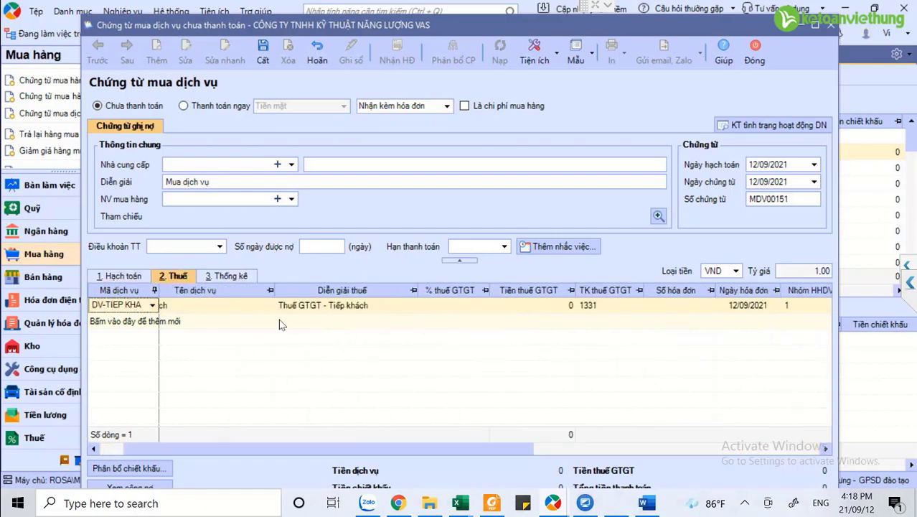
click(229, 276)
click(817, 306)
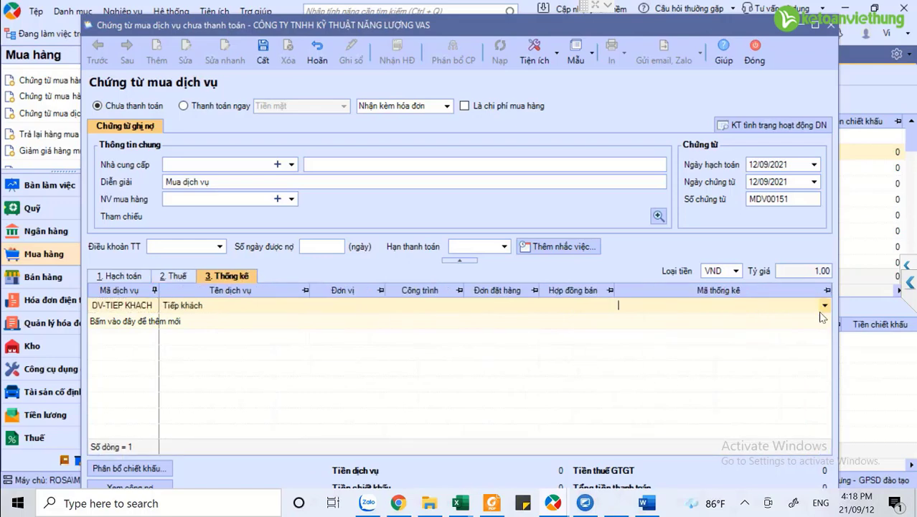
click(824, 306)
Create and assign statistics code 'Thẻ tín dụng ngân hàng bán việt' with the card's code, then close the voucher.
click(705, 320)
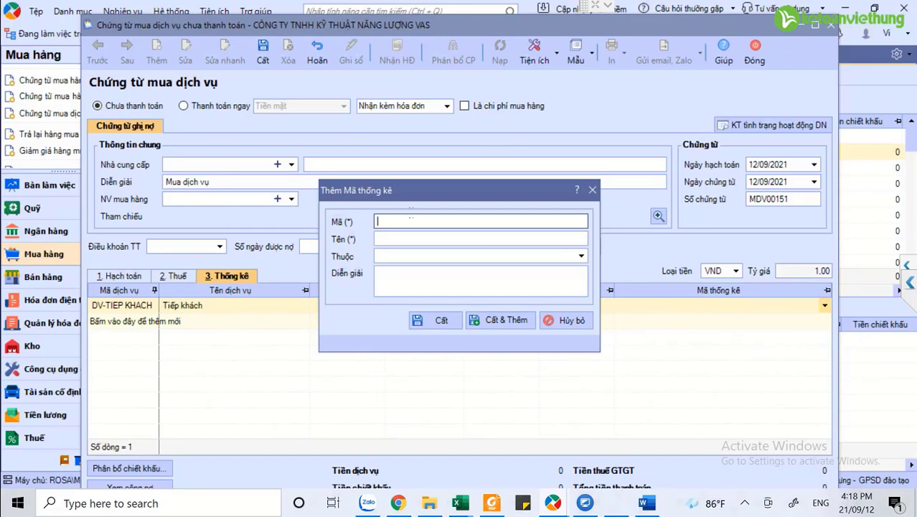
text(TTD-0214455)
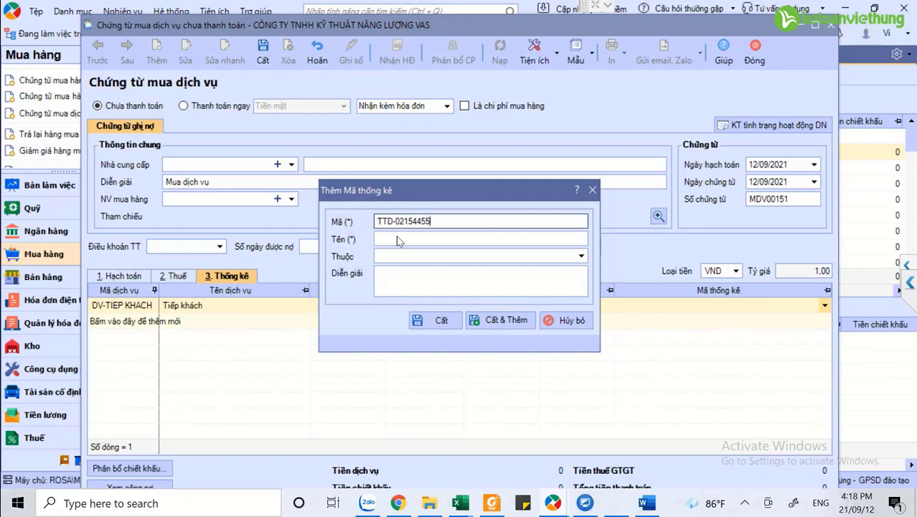
click(396, 239)
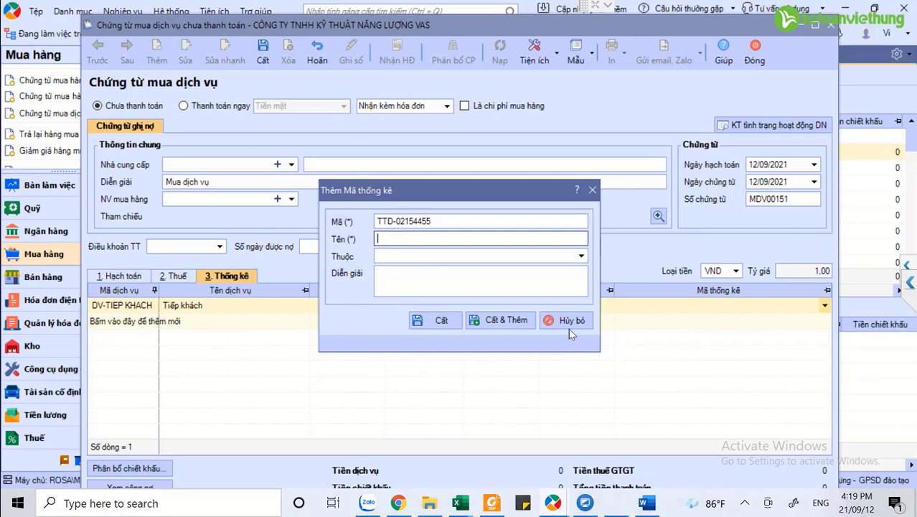
text(Thẻ tín dụng n)
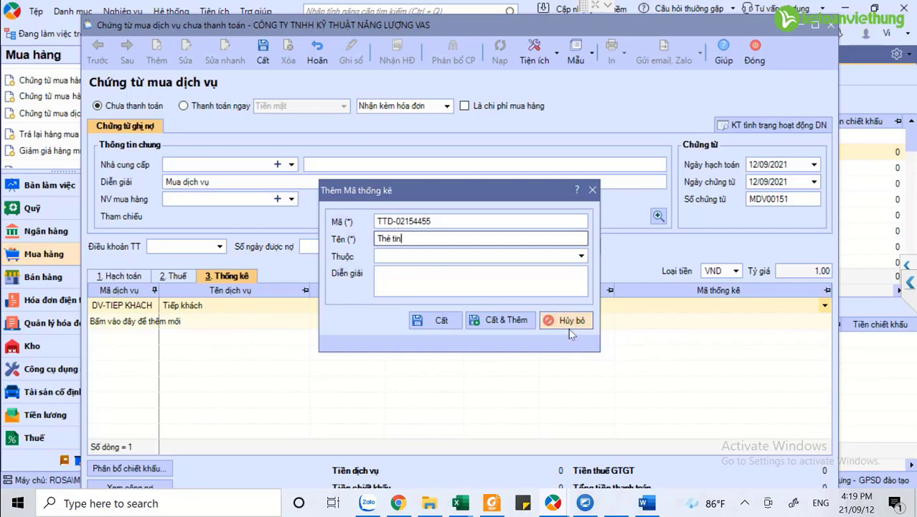
text(gân hàng bán việt)
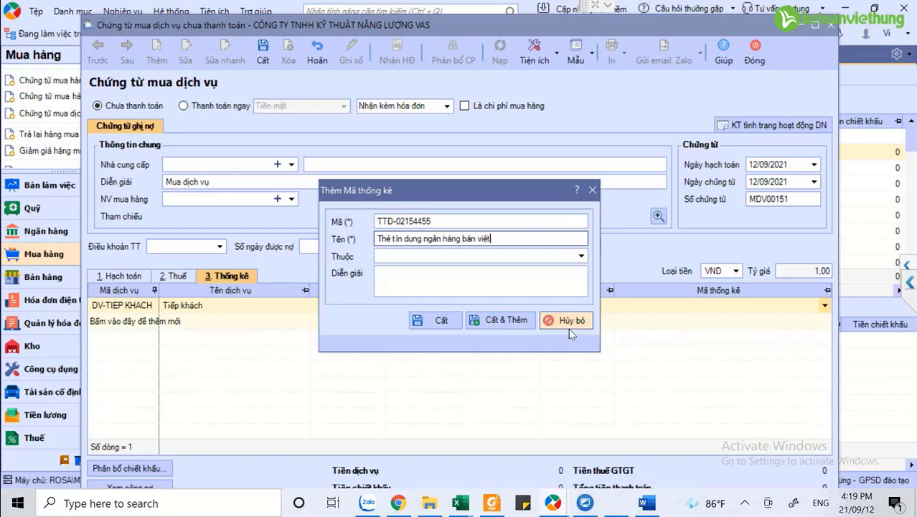
click(428, 320)
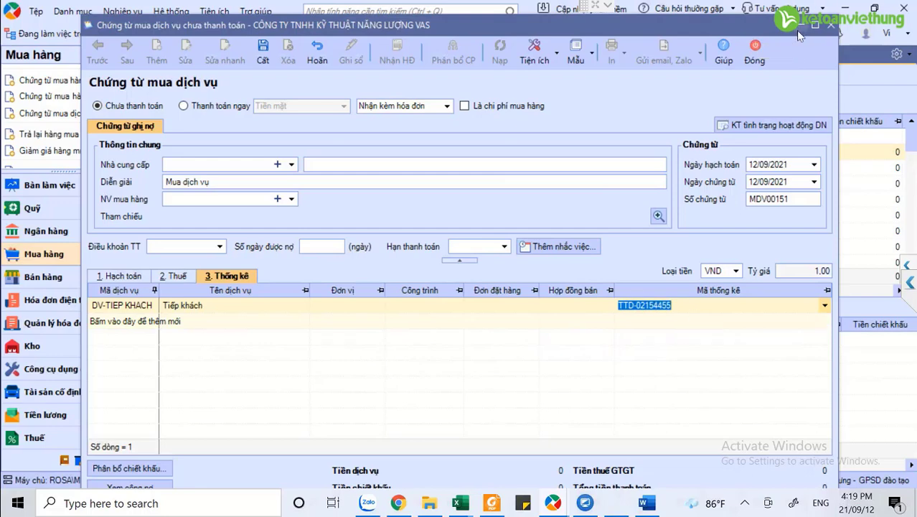
key(Escape)
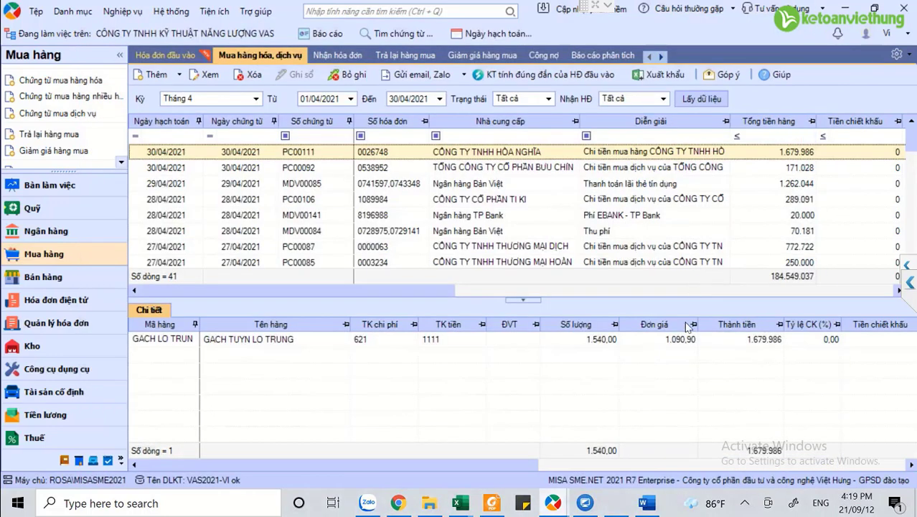
click(396, 36)
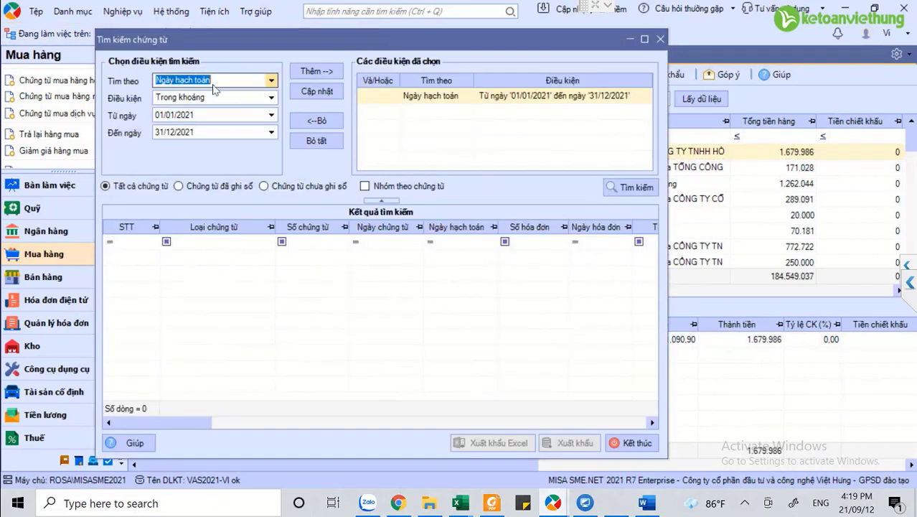
click(320, 91)
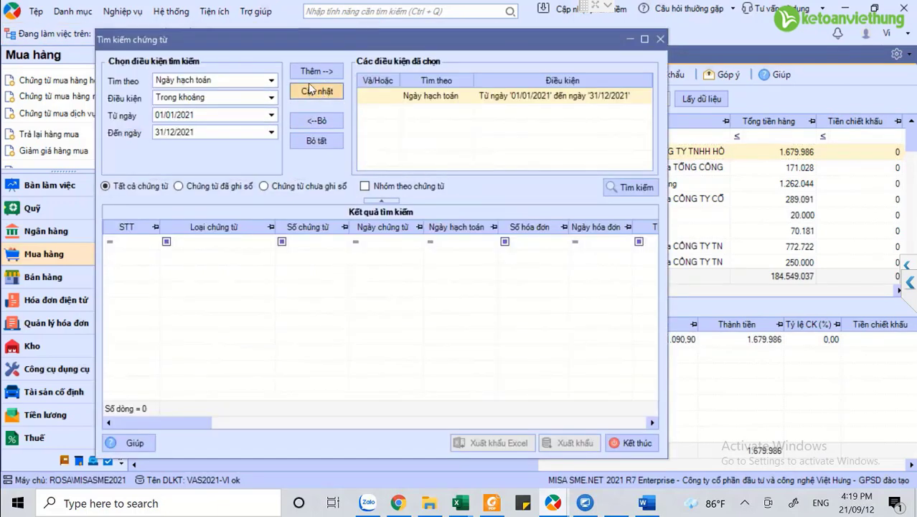
click(315, 71)
click(271, 80)
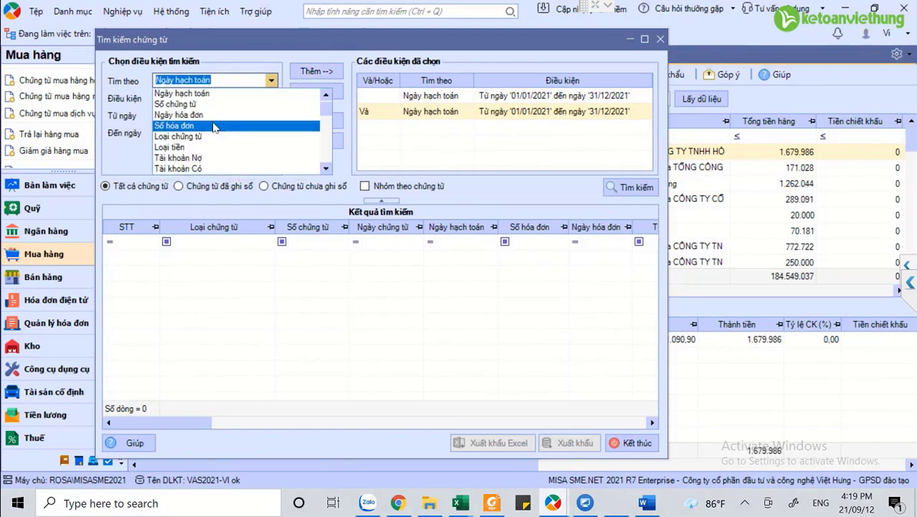
scroll(225, 147, down, 6)
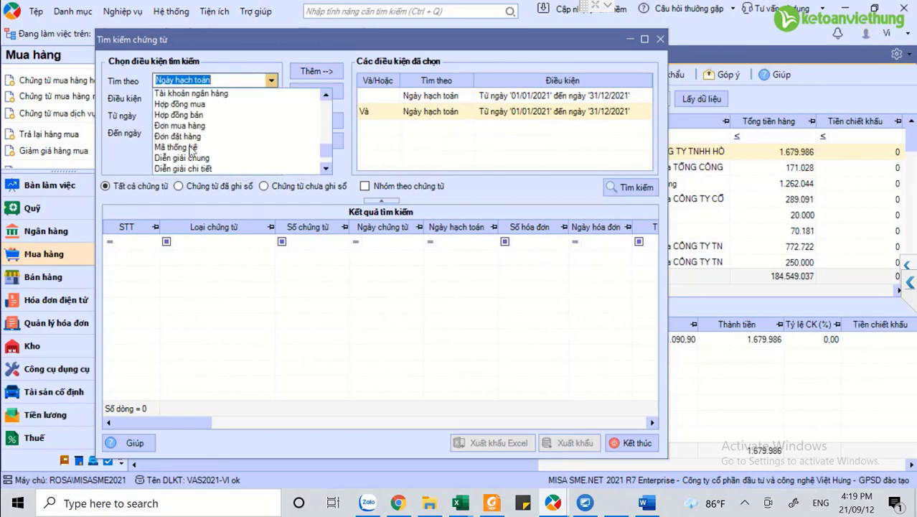
click(192, 148)
click(271, 115)
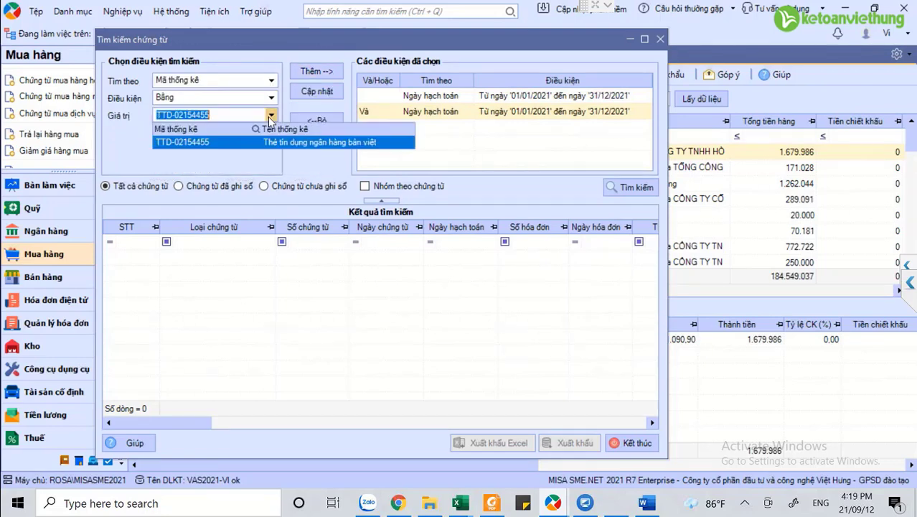
click(223, 143)
click(316, 91)
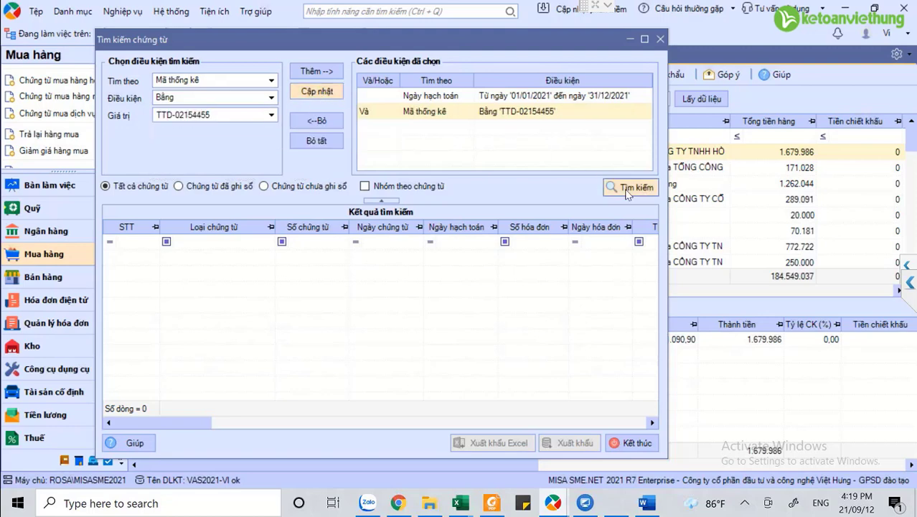
click(627, 189)
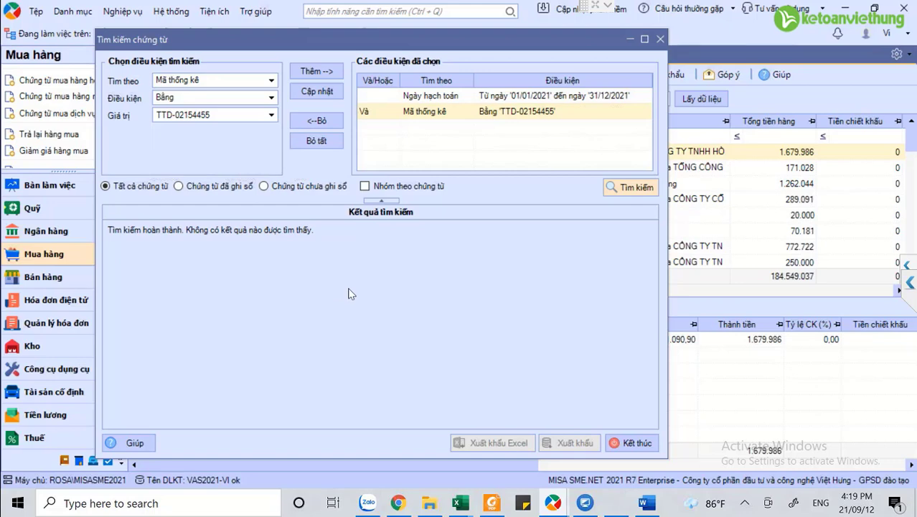
click(630, 445)
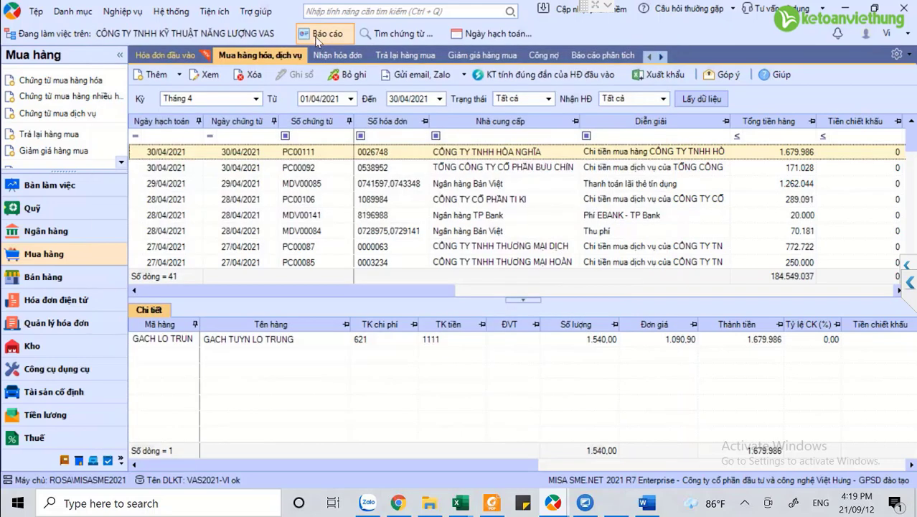
Set up a voucher search by Số hóa đơn with condition Bằng, then close it and select MDV00141.
click(401, 34)
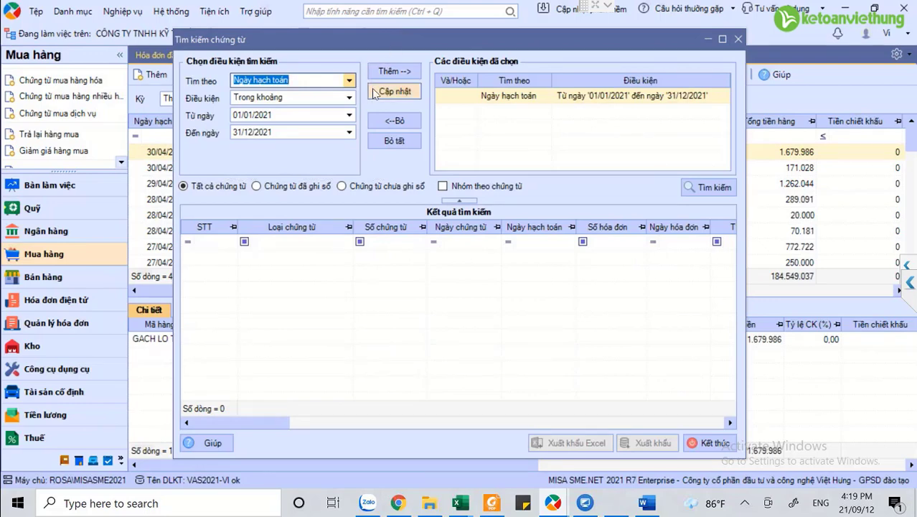
click(387, 72)
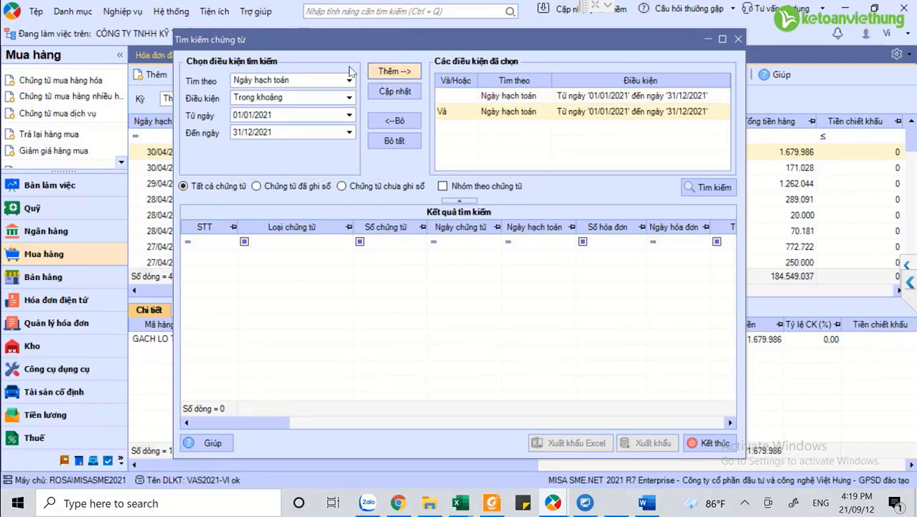
click(349, 80)
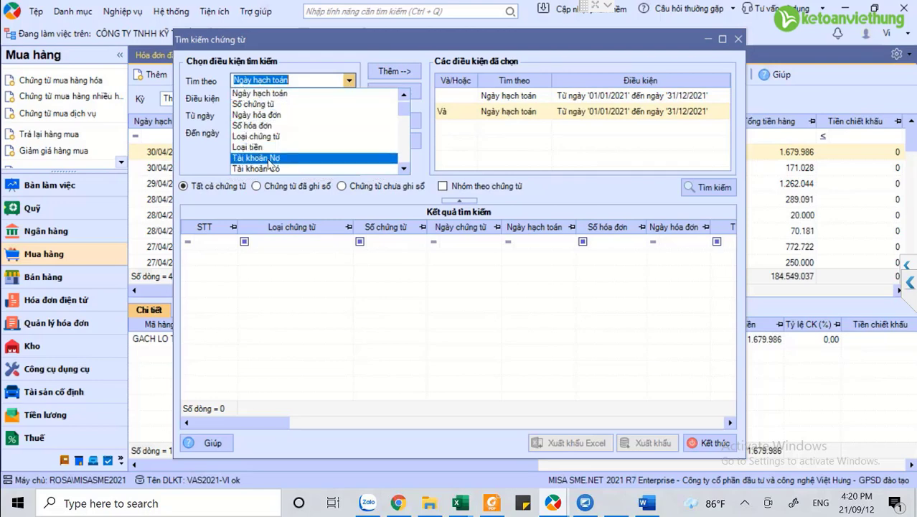
scroll(268, 166, down, 2)
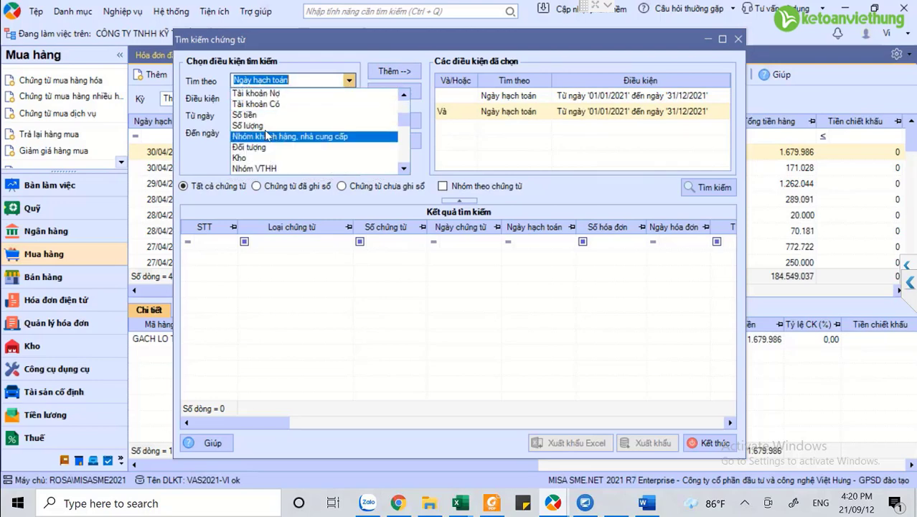
click(349, 82)
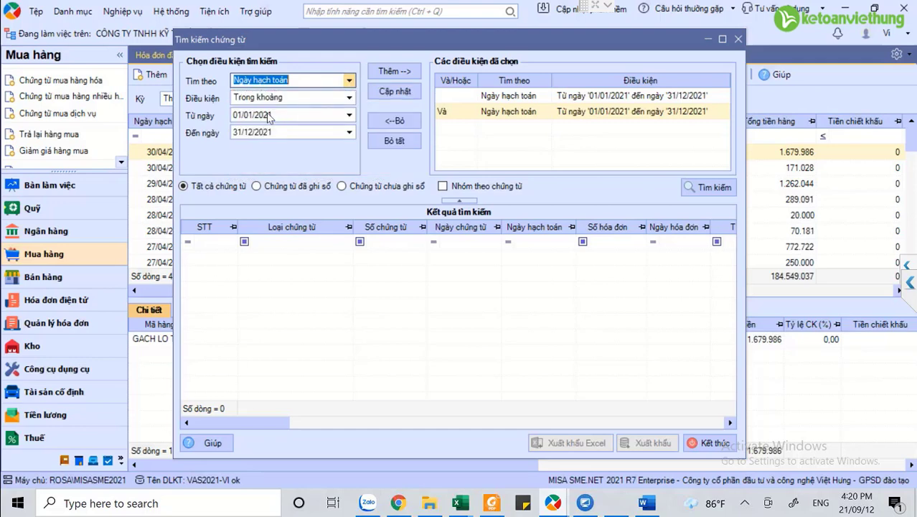
click(351, 79)
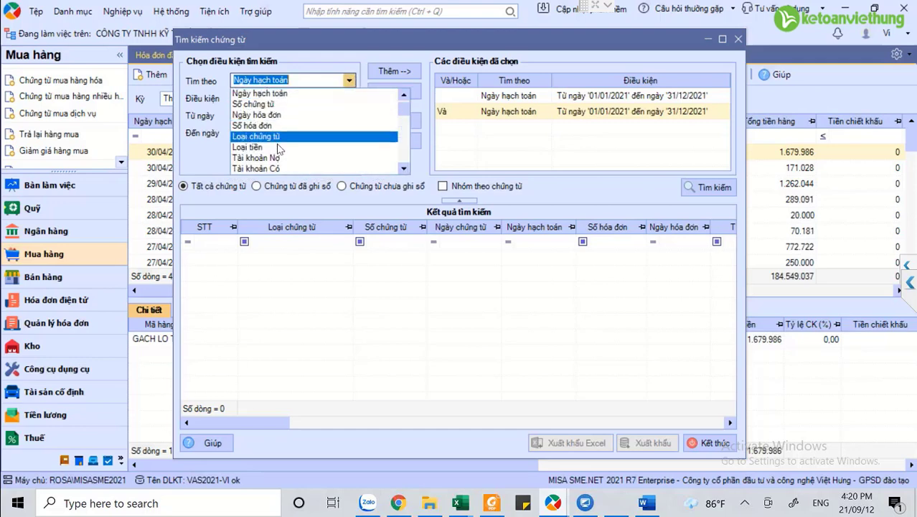
scroll(287, 147, up, 1)
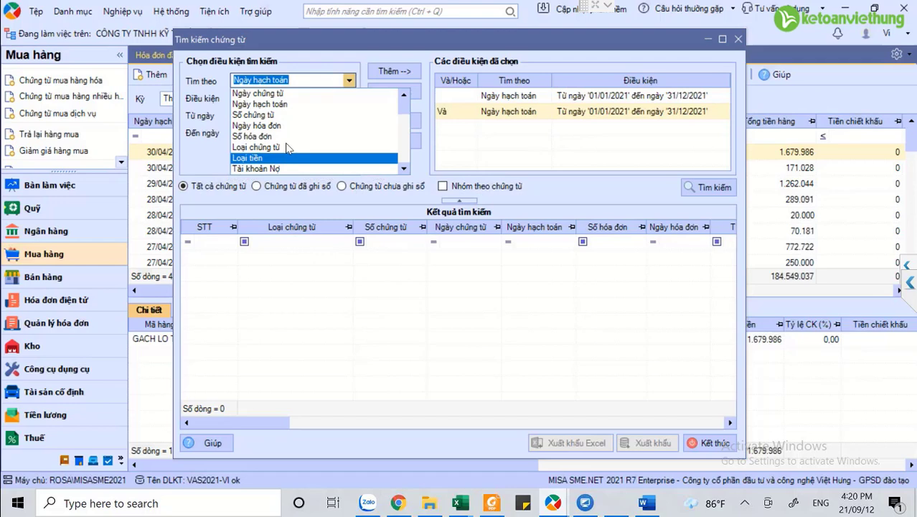
click(287, 135)
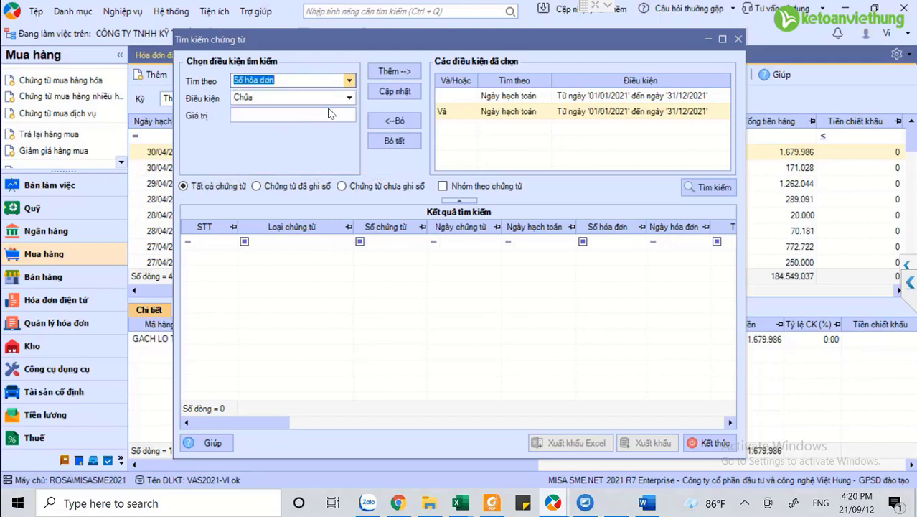
click(348, 99)
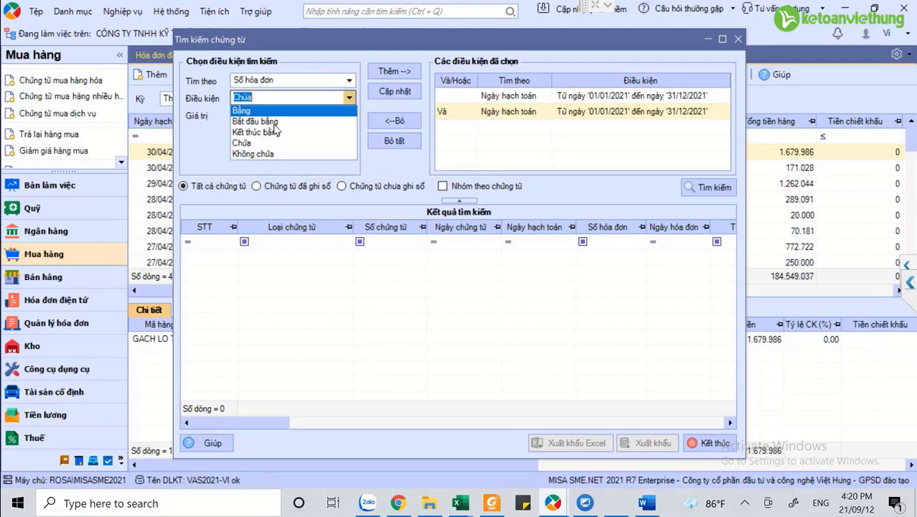
click(254, 110)
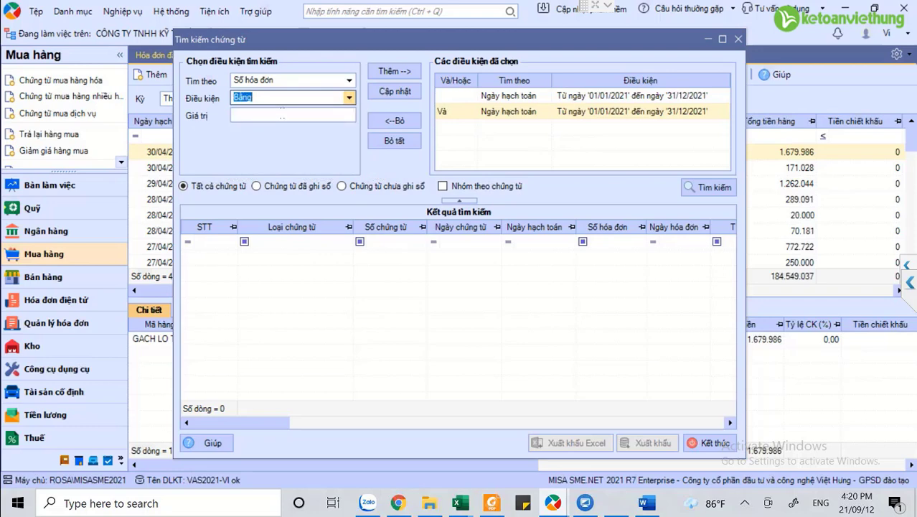
click(283, 114)
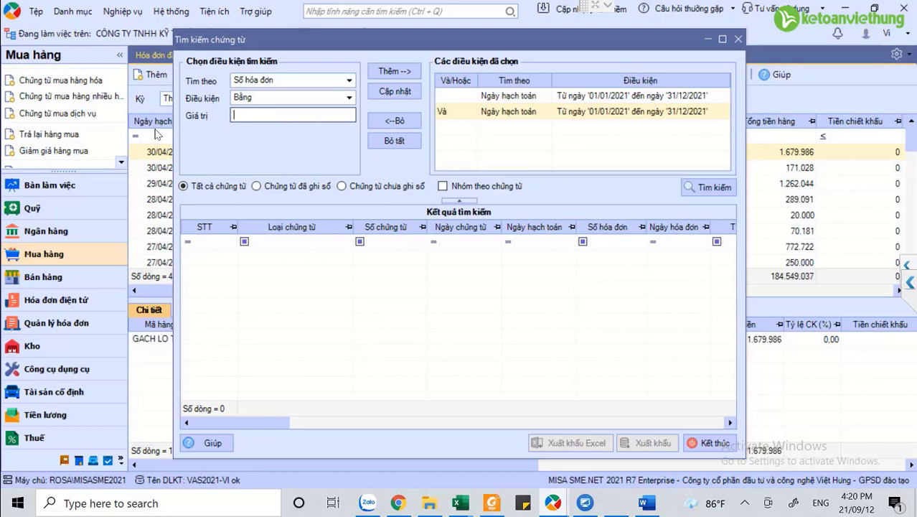
click(703, 443)
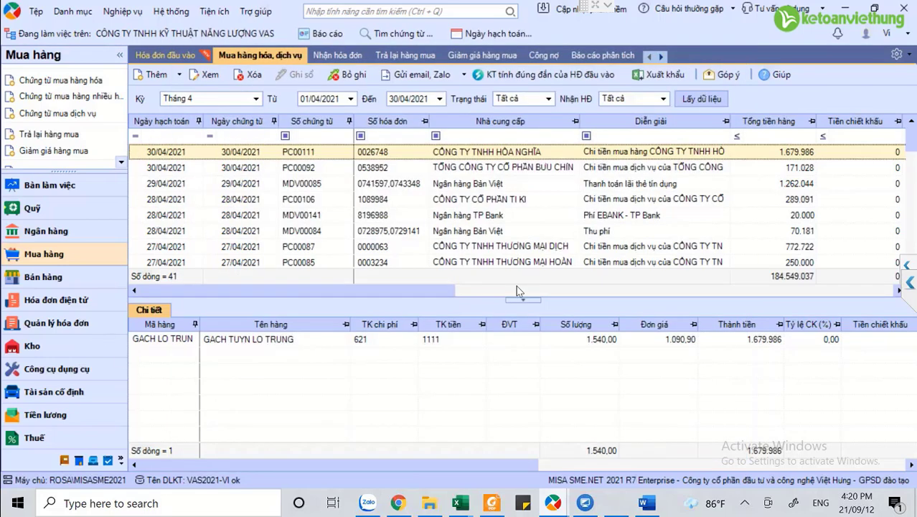
click(491, 215)
Glance at page 2 of the April statement, then bring up HOACH TOÁN NGÂN HÀNG.docx in Word.
click(492, 503)
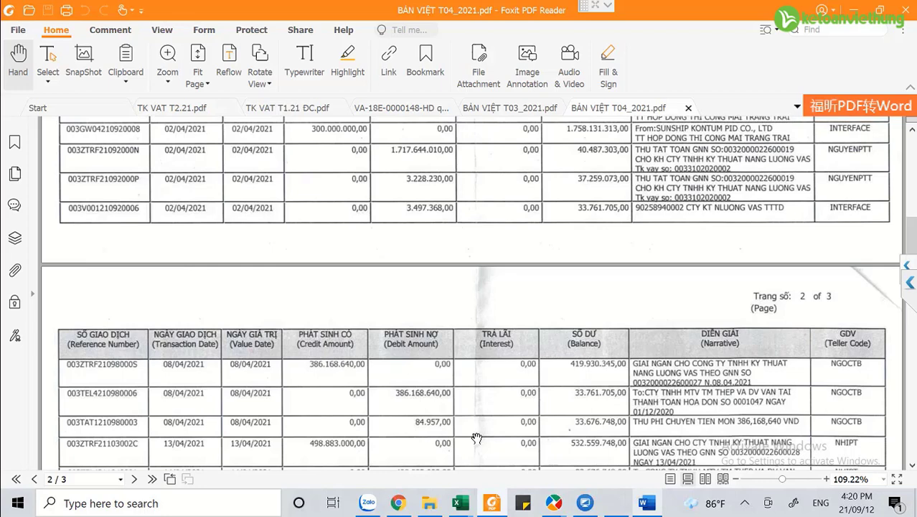
mouse_move(646, 503)
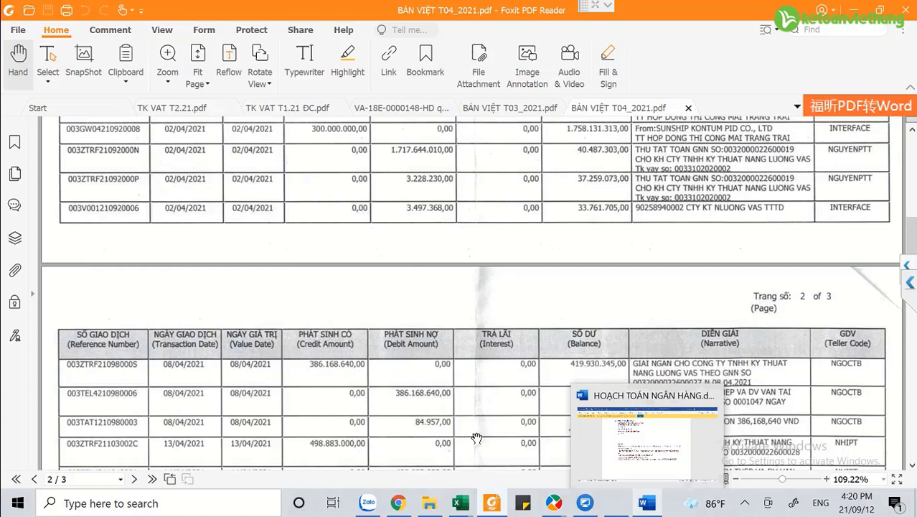
click(645, 438)
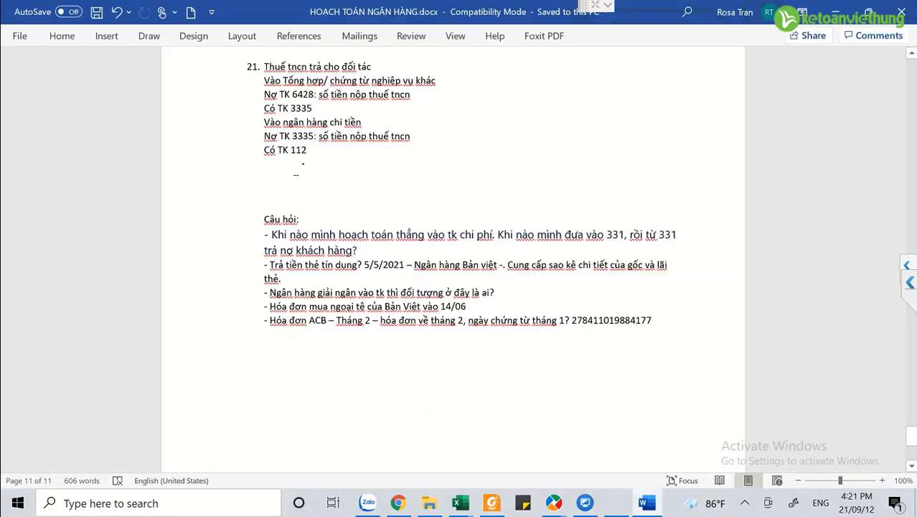
Add item '22. Thẻ tín dụng' with bullets on creating TK 3413 and checking card-paid invoices.
text(22.)
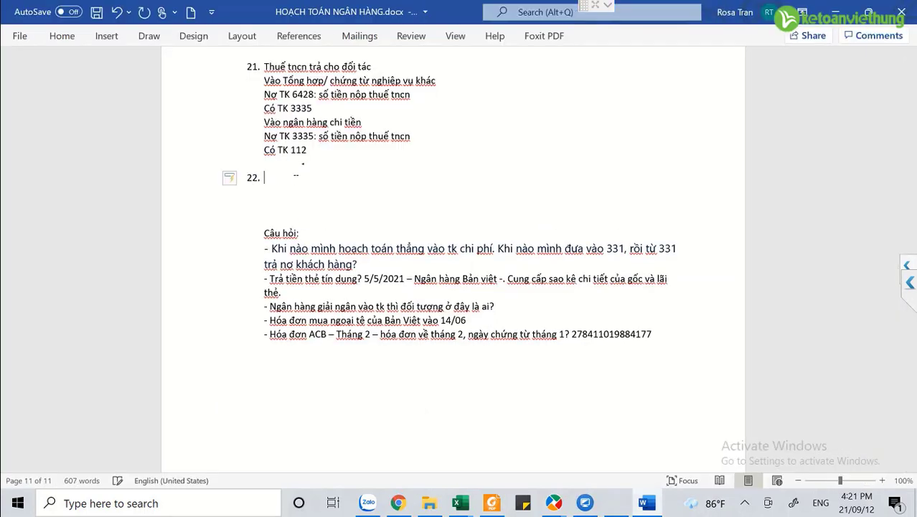
text( Thẻ tín dung)
key(Return)
key(BackSpace)
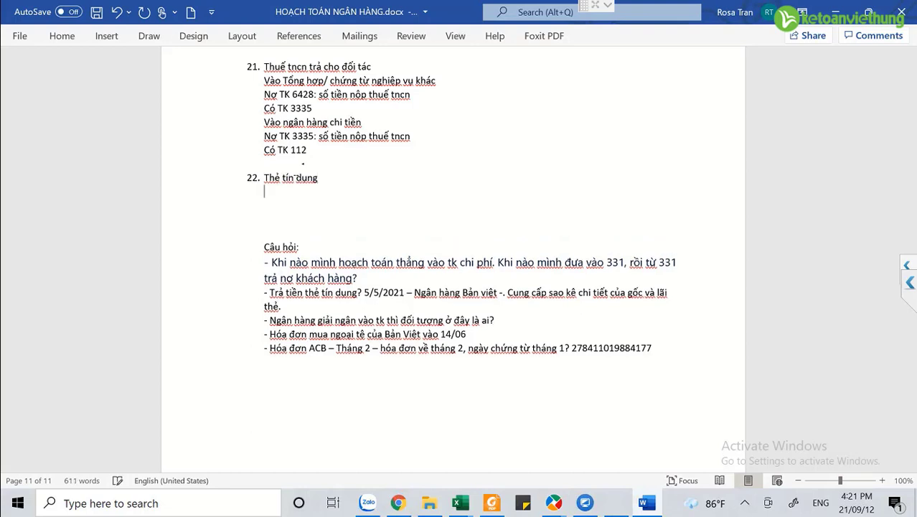
text(- Tạo TK)
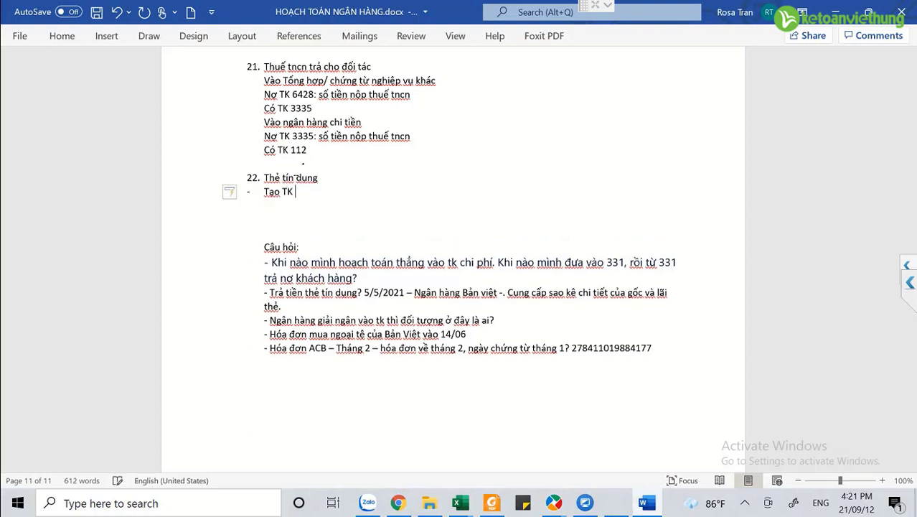
text( 3413 - T)
key(BackSpace)
text(vay th ẻ tín dụng)
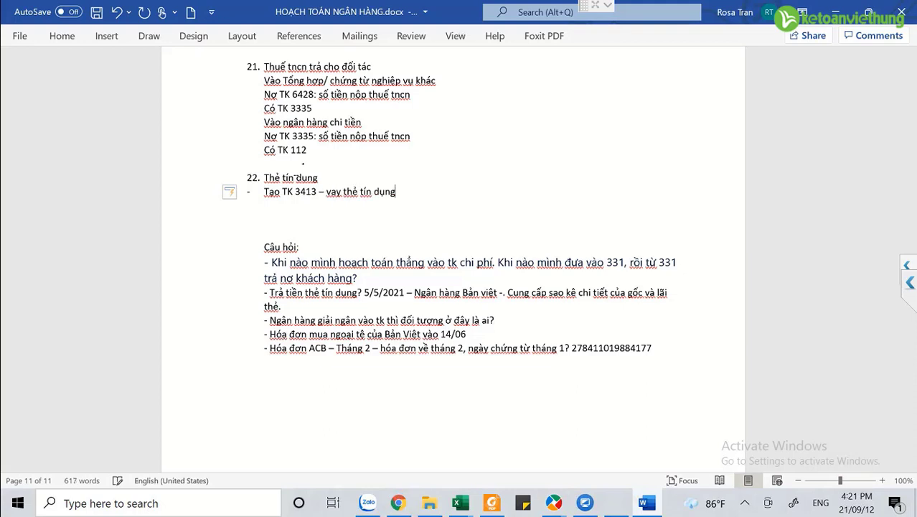
key(Return)
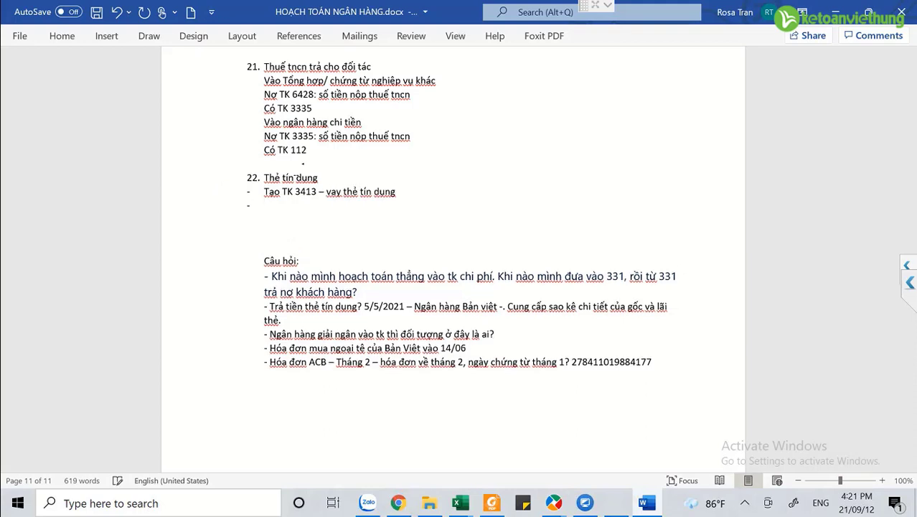
text(Ktra các hóa )
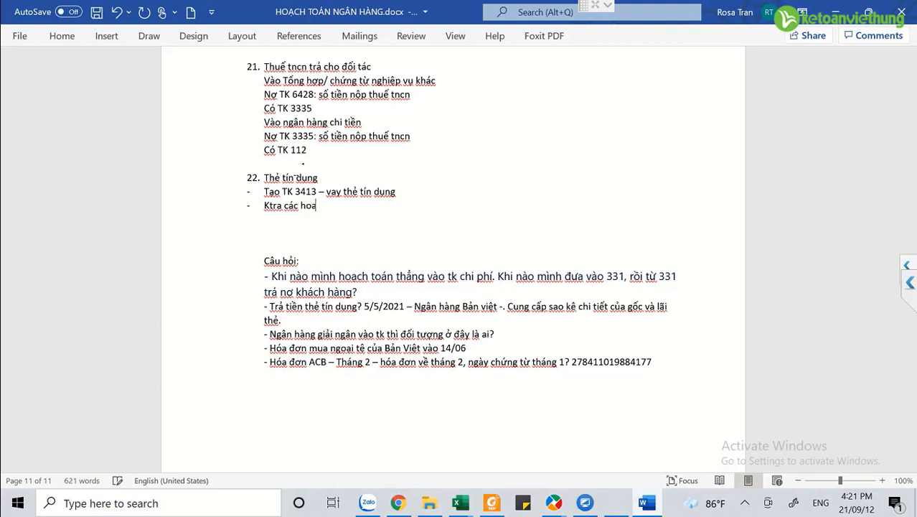
text(đơn chứng từ liên )
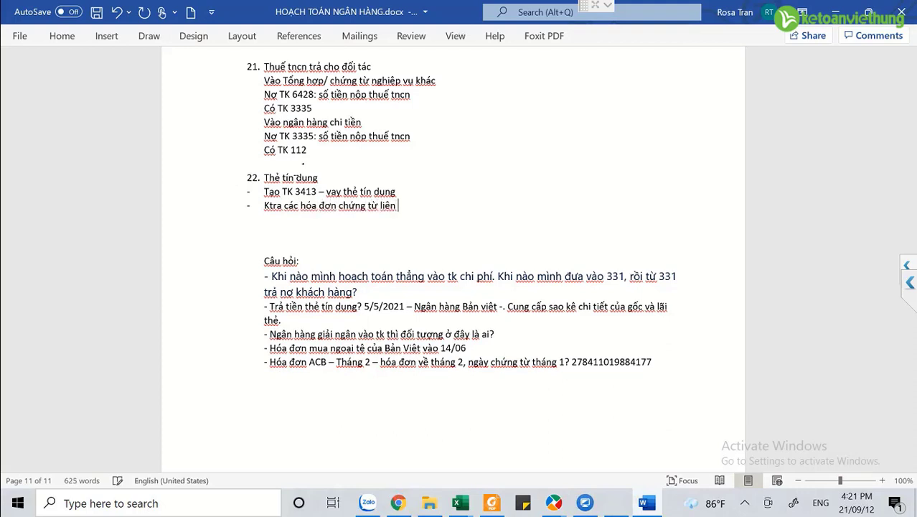
text(qua đến thanh toán)
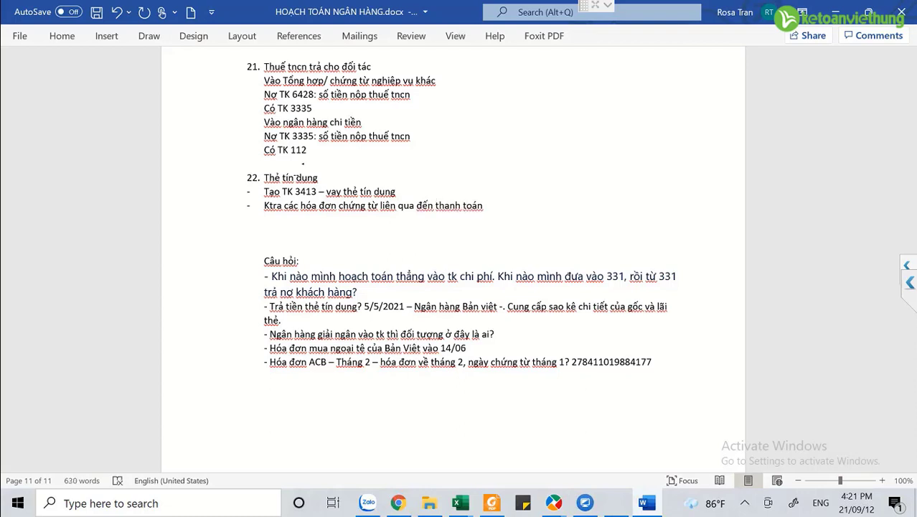
text(đầu vào bằng thẻ tín )
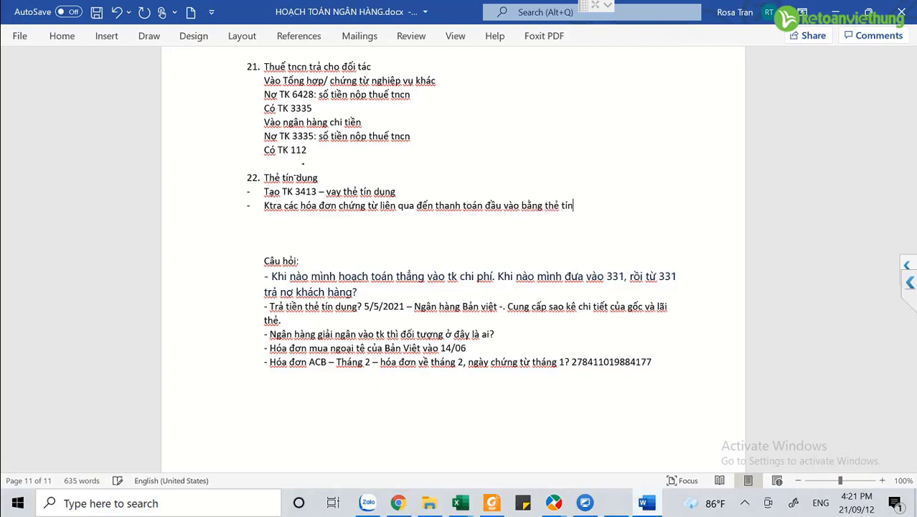
text(dụng)
Write the purchase posting 'Hạch toán:' Nợ TK 6422, 152, 156 / Nợ TK 1331 / Có TK 3413.
key(Return)
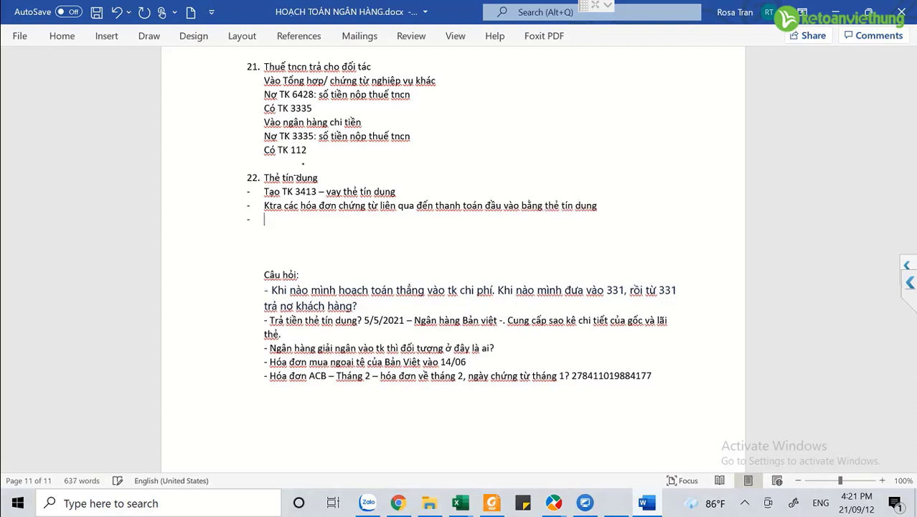
key(BackSpace)
text(Hạch toán:)
key(Return)
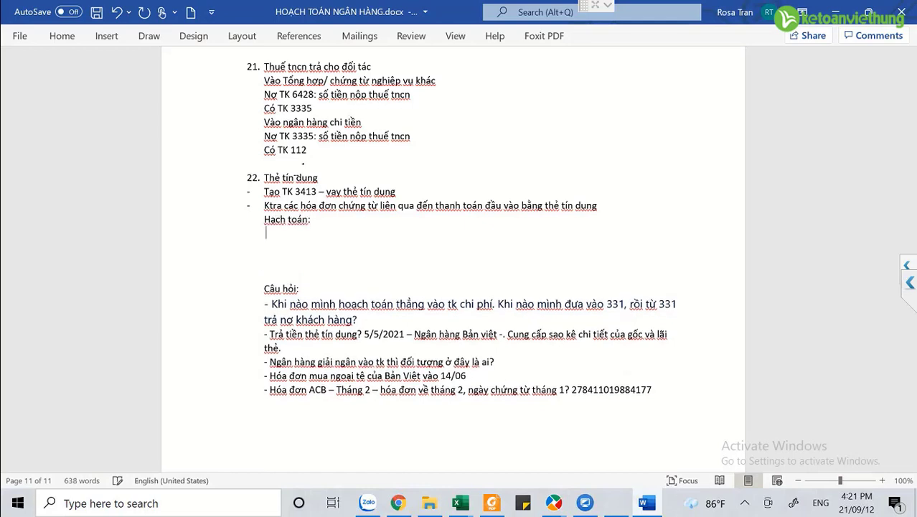
text(Nợ TK 6422, 152, 15)
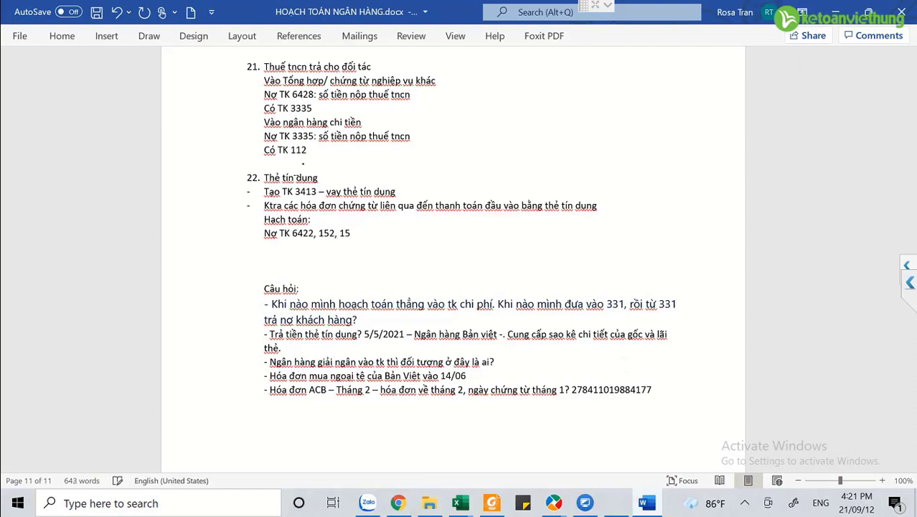
text(6)
key(Return)
text(Nợ TK)
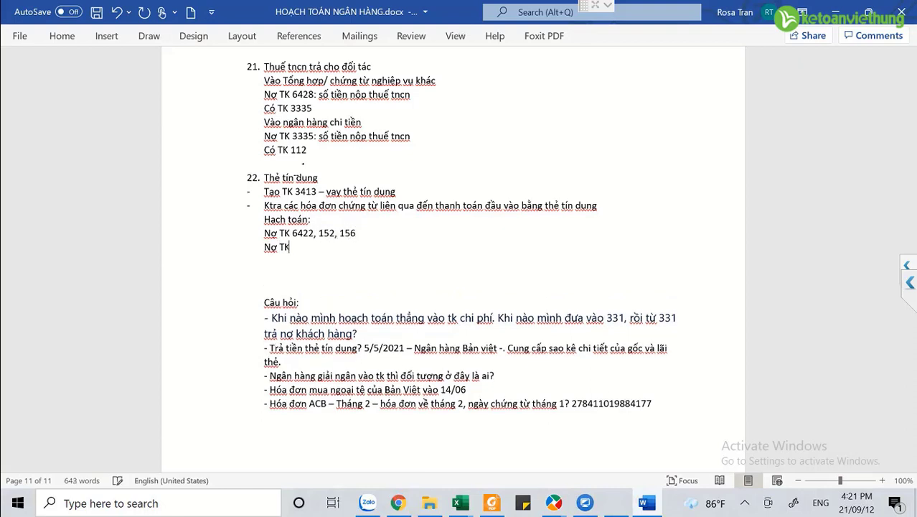
text( 1331)
key(Return)
text(Có)
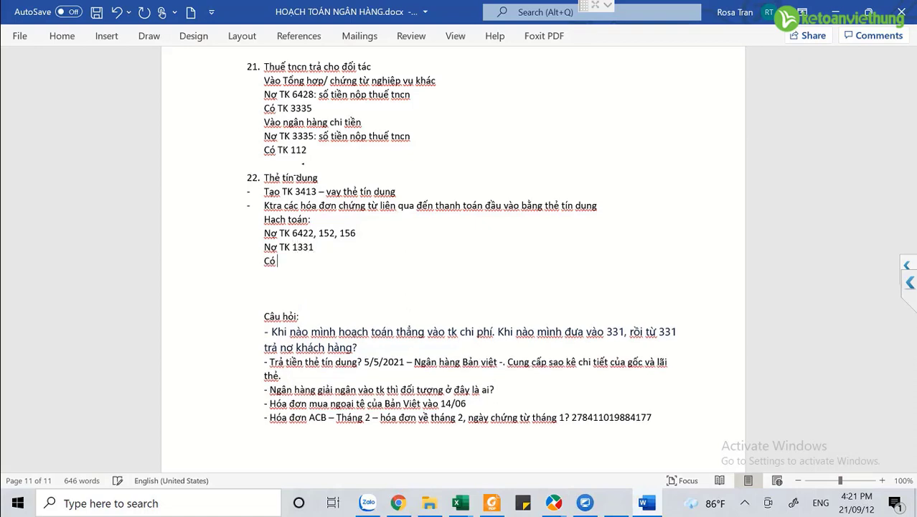
text( TK 3411)
key(BackSpace)
text(3)
key(Return)
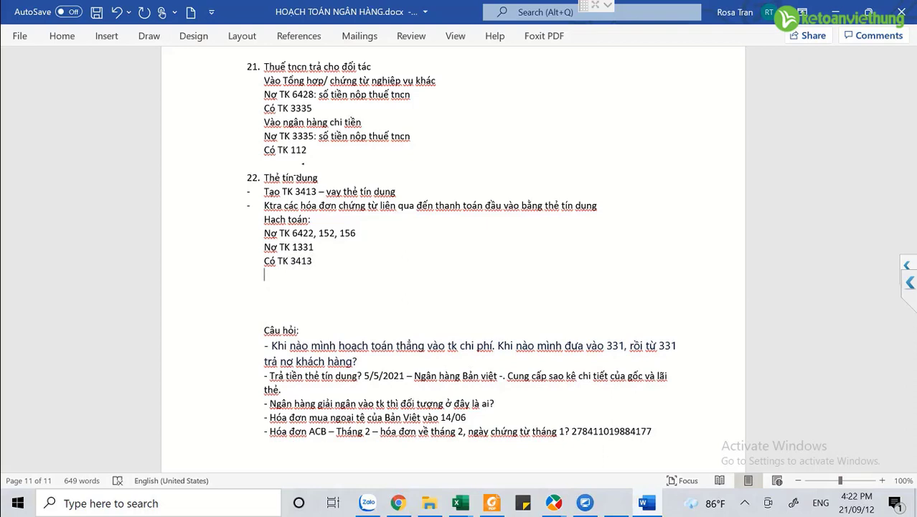
Add the repayment bullet: Vào ngân hàng chi tiền, Nợ TK 3413, Có TK 112, and save.
text(- )
text(Khi trả)
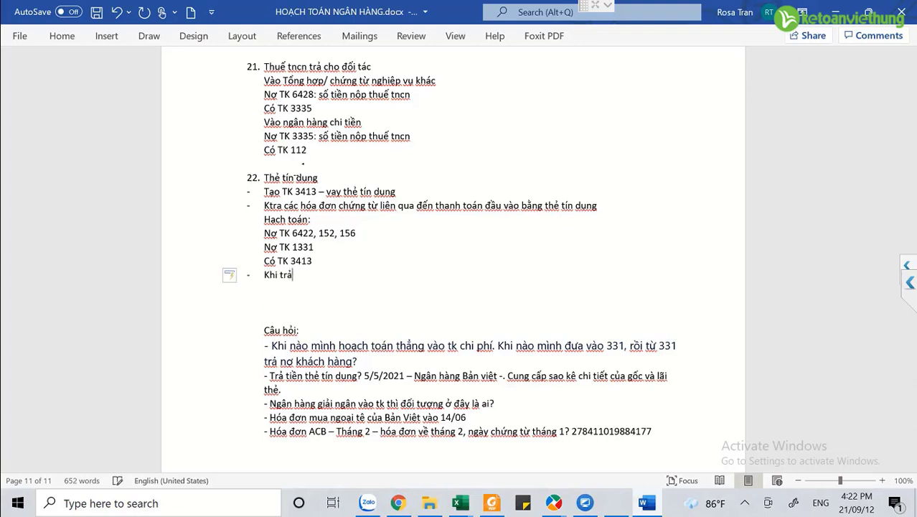
text( tiền vay tín du)
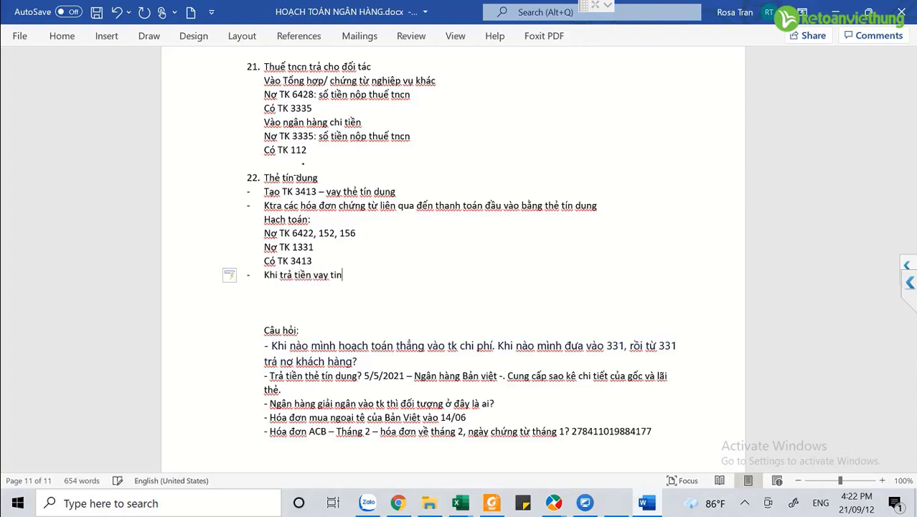
text(ng)
key(Return)
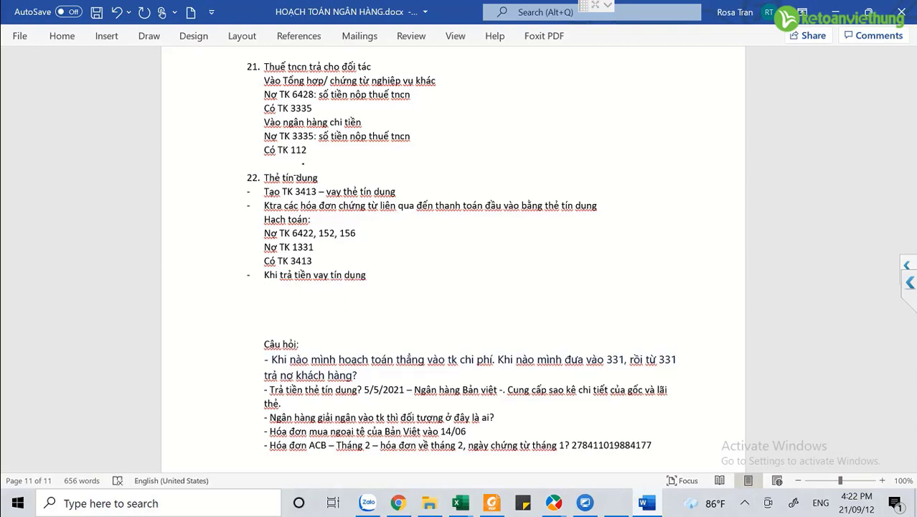
text(Vào ngân hàng chi tiền)
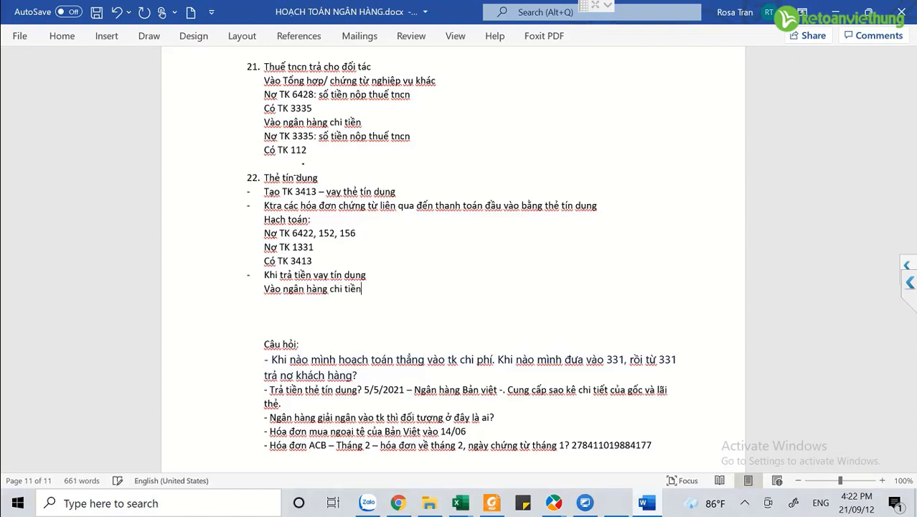
key(Return)
text(Nợ TK )
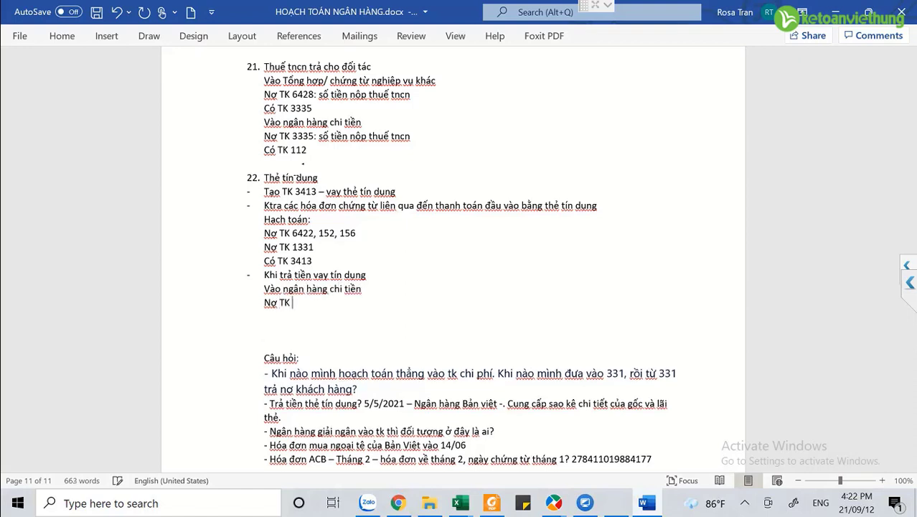
text(3413)
key(Return)
text(Cos TK )
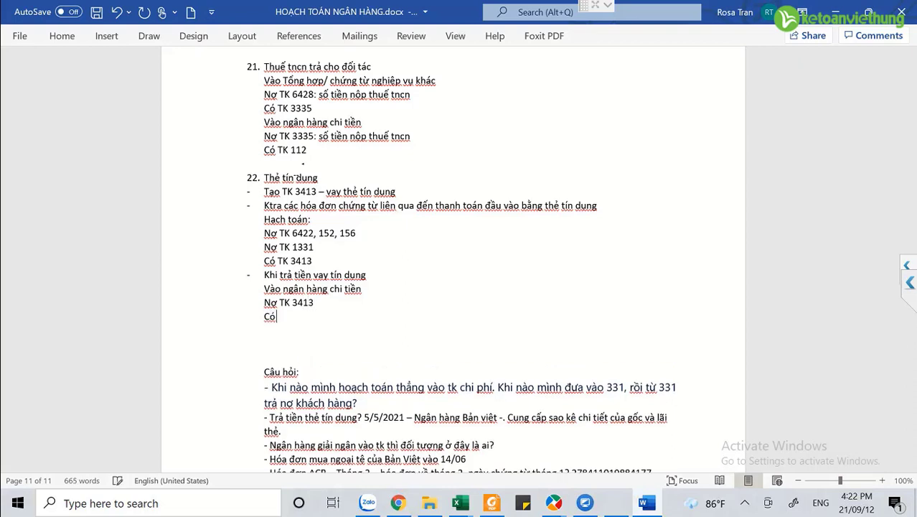
text(112)
key(Return)
key(ctrl+s)
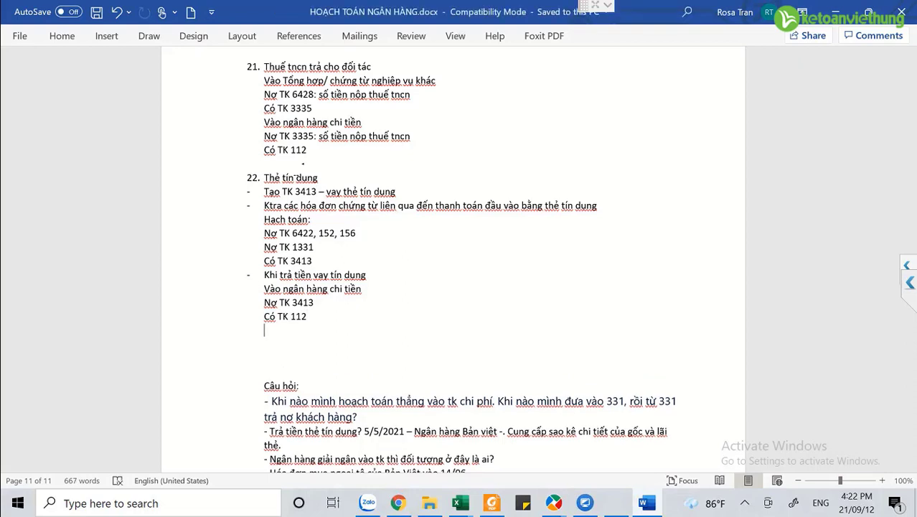
scroll(303, 165, down, 2)
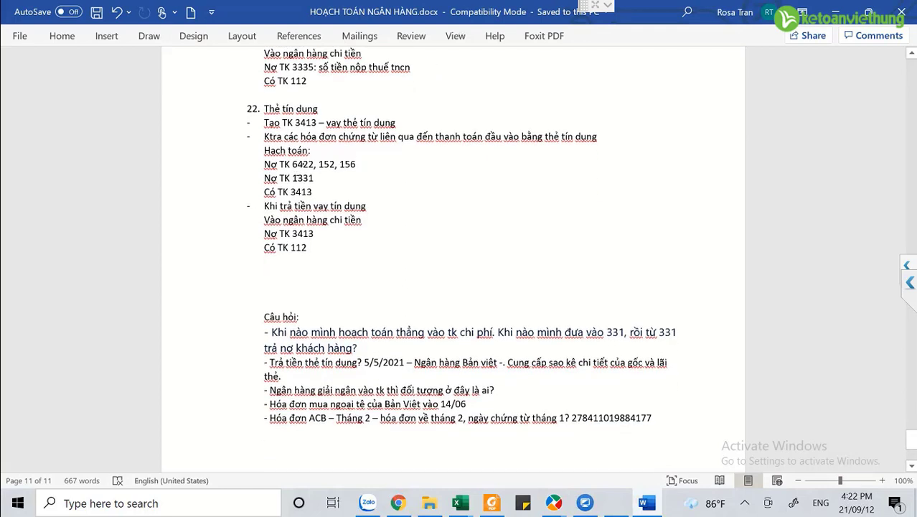
right_click(391, 245)
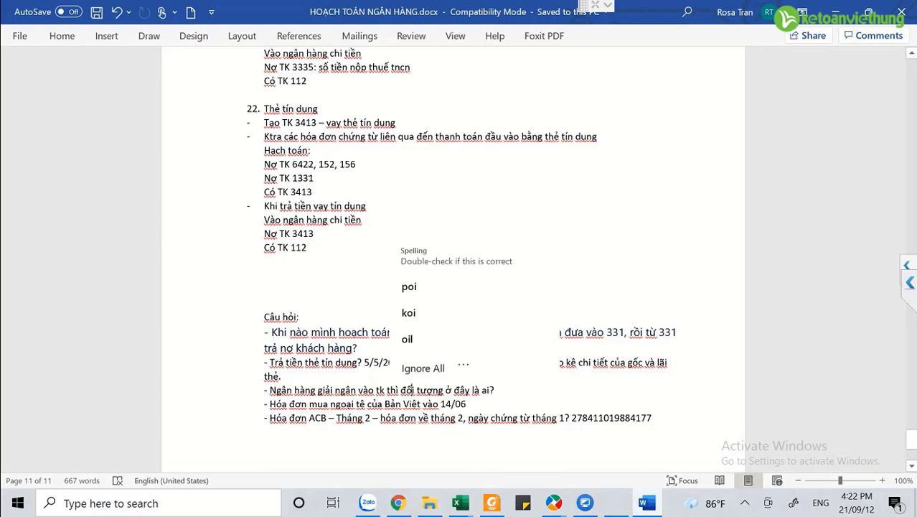
click(264, 274)
click(283, 376)
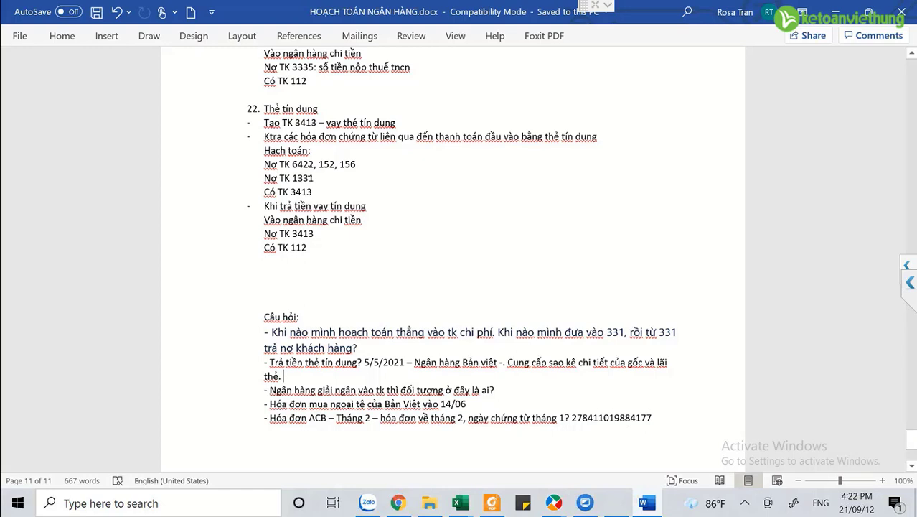
drag(264, 389, 498, 389)
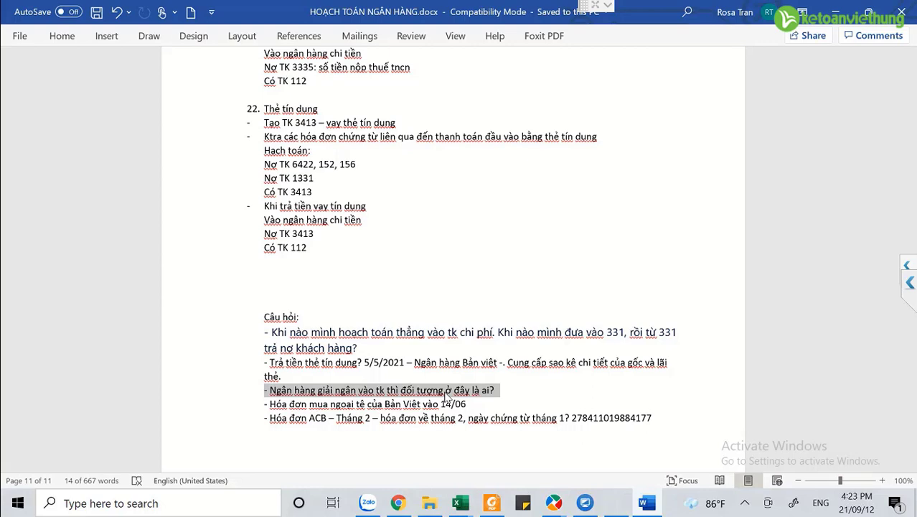
click(317, 261)
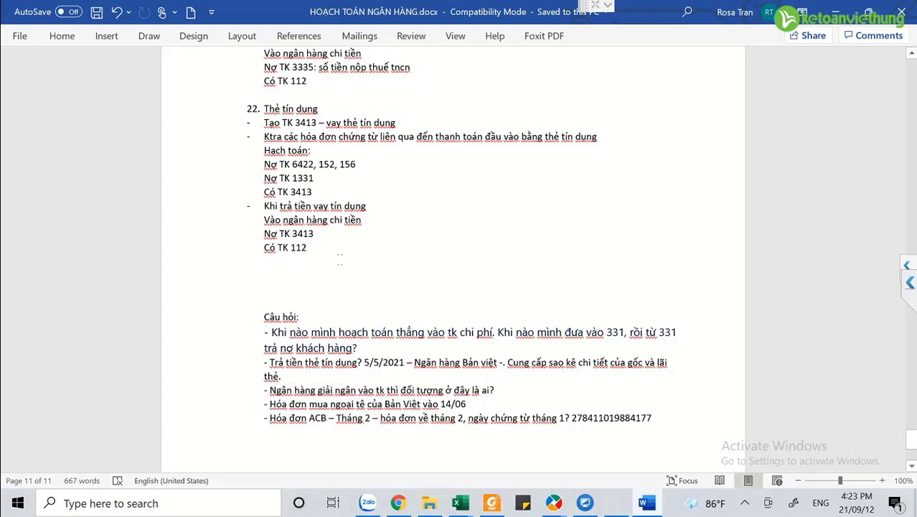
Add item '23. trường hợp ngân hàng giải ngân' with bullet 'TH1: Giải ngân trực tiếp vào stk cty nhà cung cấp'.
key(Return)
text(23. trư)
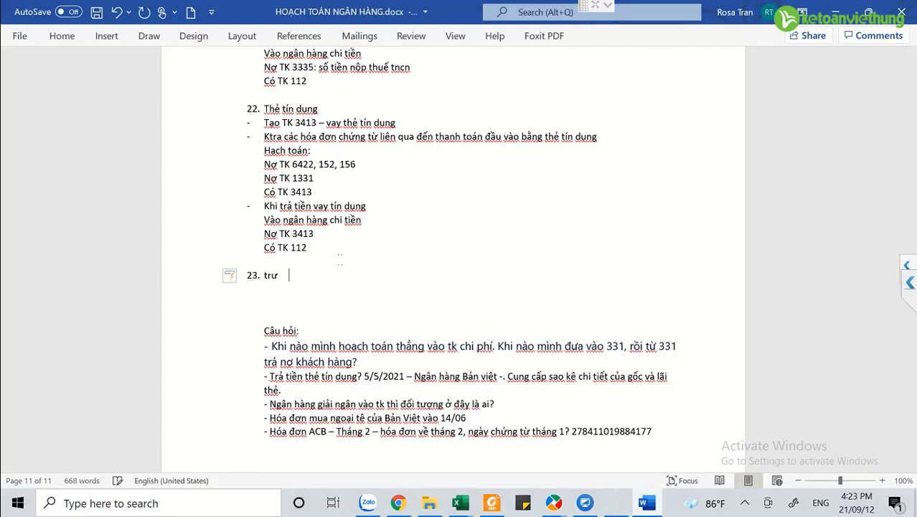
text(ờng hợp ngân hà)
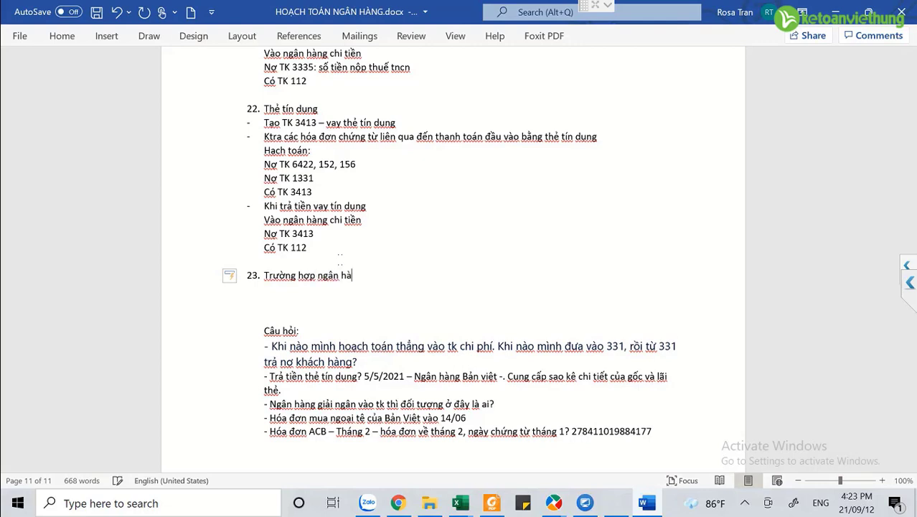
text(ng giải ngân)
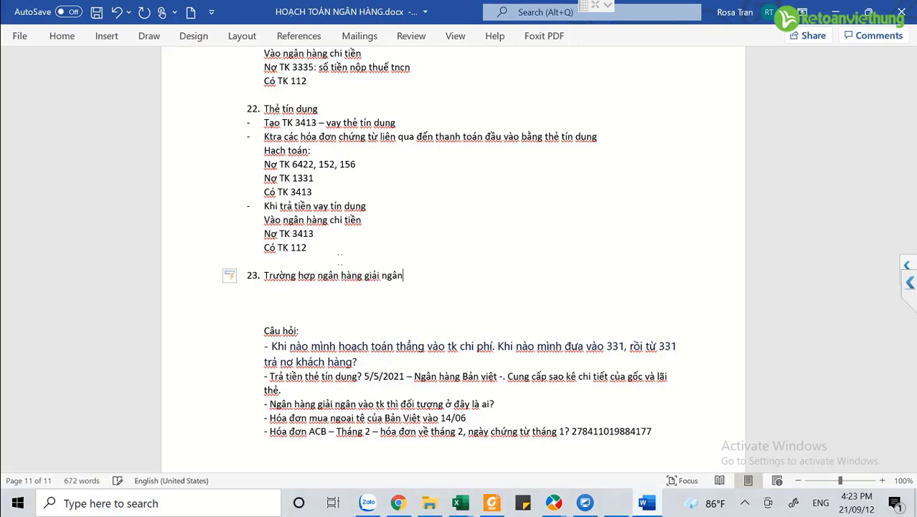
key(Return)
key(BackSpace)
text(-)
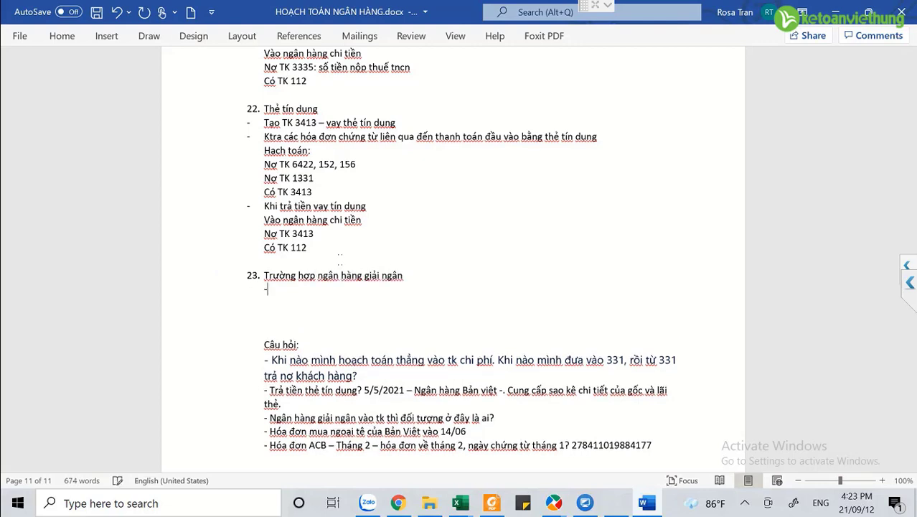
text( TH1: Giải)
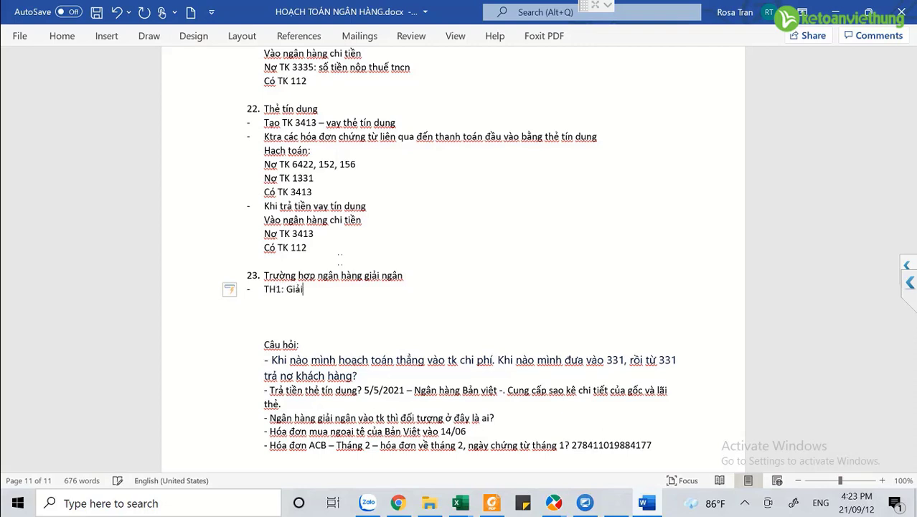
text( ngân trực tiếp vào )
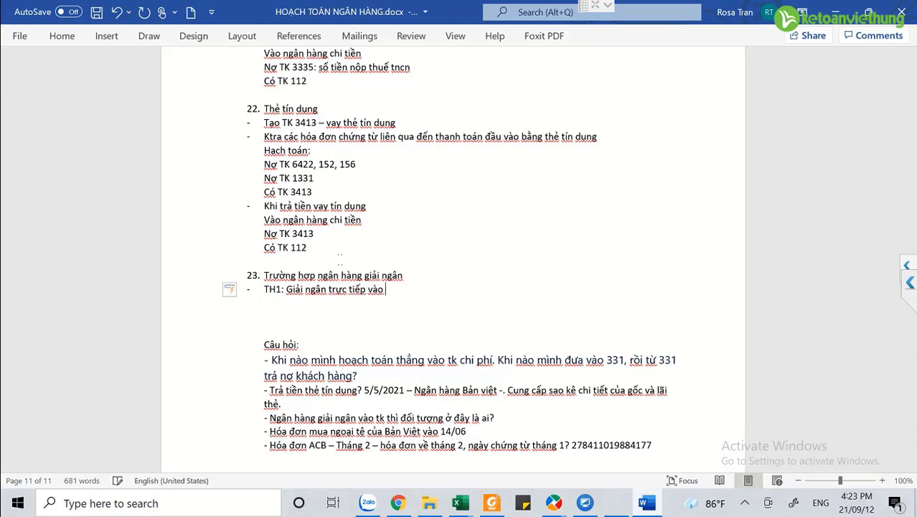
text(stk cty nhà cung)
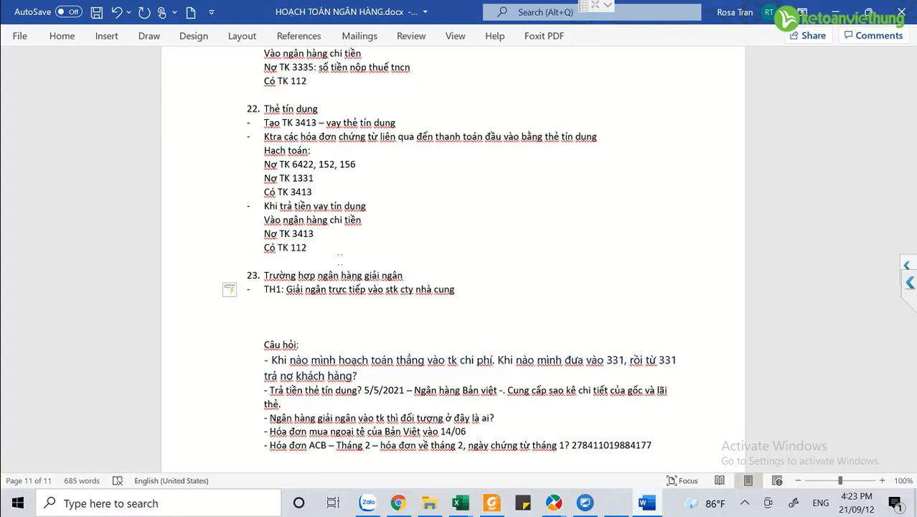
text( cấp)
Write the path 'Vào Tổng hợp/ Chứng từ nghiệp vụ khác' under the TH1 bullet.
key(Return)
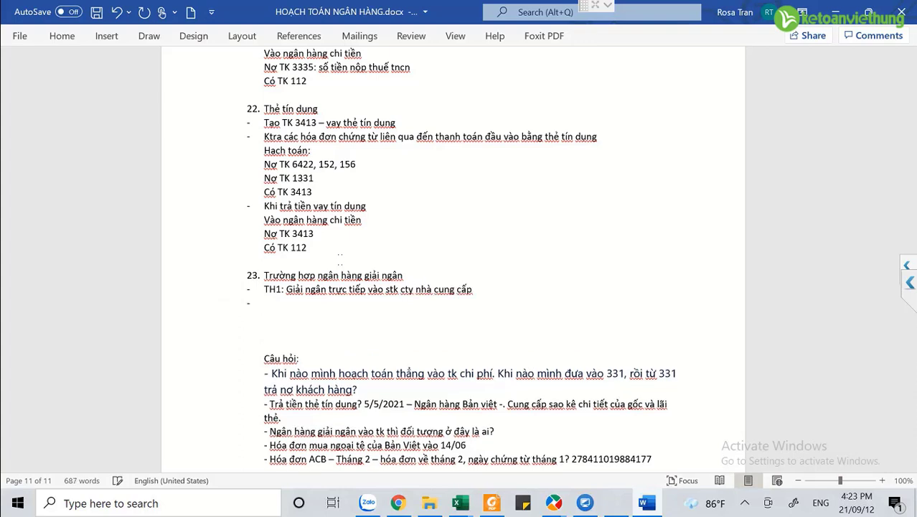
key(BackSpace)
text(Vào Tổng hợp)
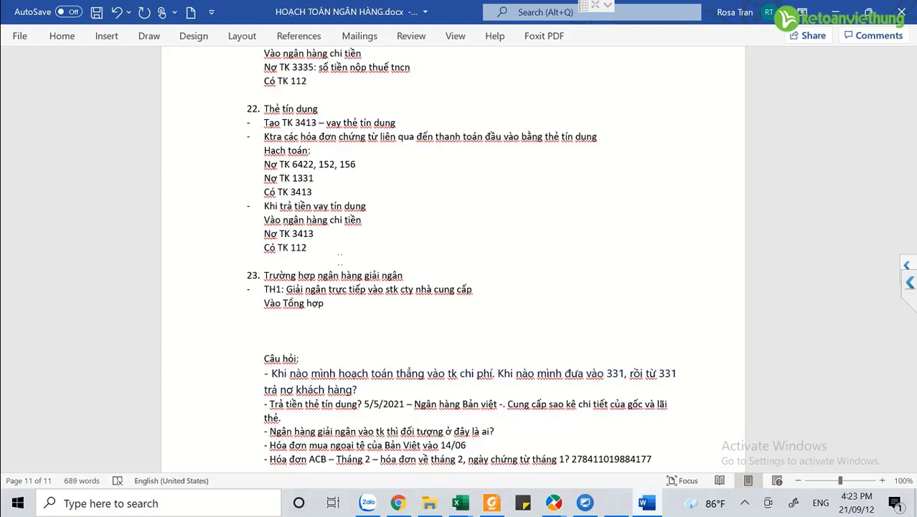
text(/)
text(Chứng từ nghiệp vụ khác)
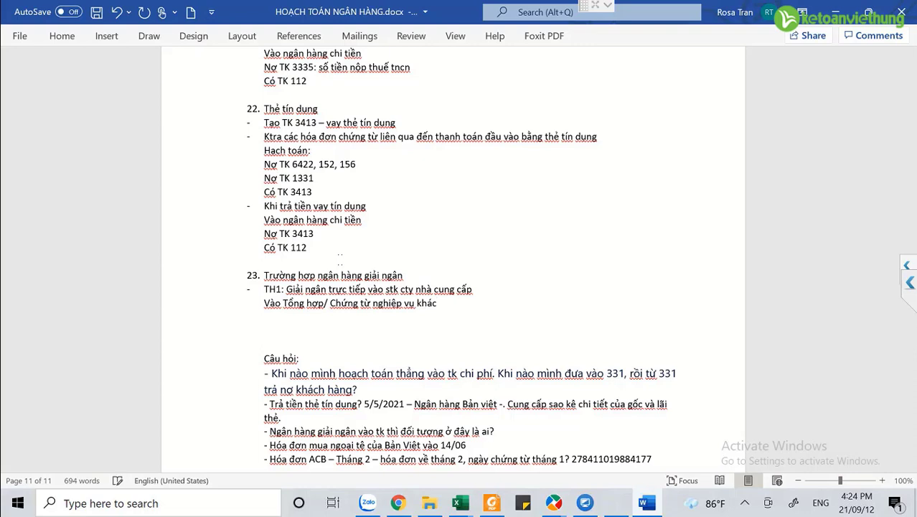
key(Return)
Type 'Nợ TK 3411' and 'Có TK 331 và sang cột đối tượng Có chọn nhà cung cấp mà cty mình cần trả'.
text(Nợ T)
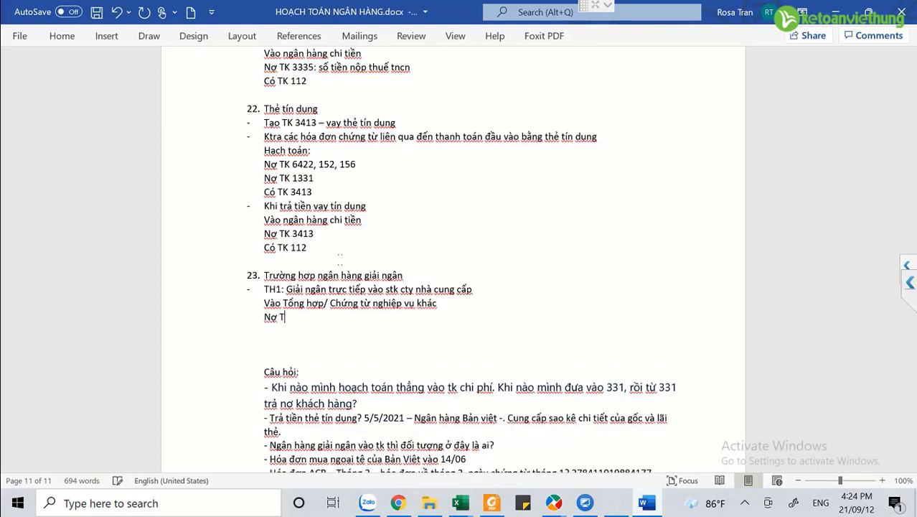
text(K 3411)
key(Return)
text(Có TK 3)
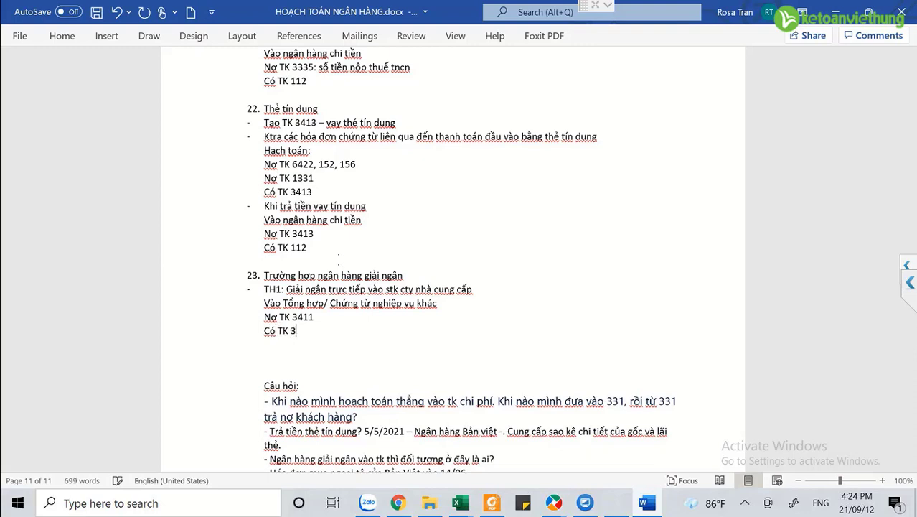
text(31 và sang cột đoối tư)
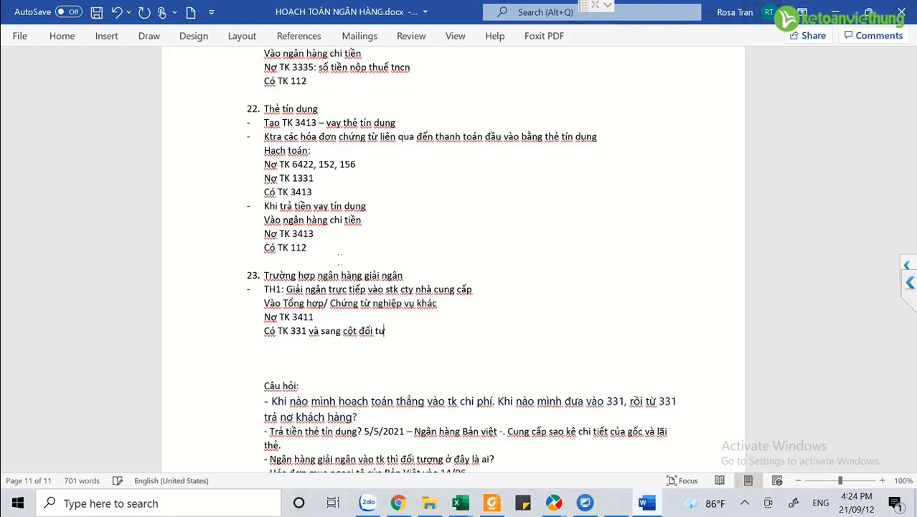
text(ợng Có chọn nhà cung c)
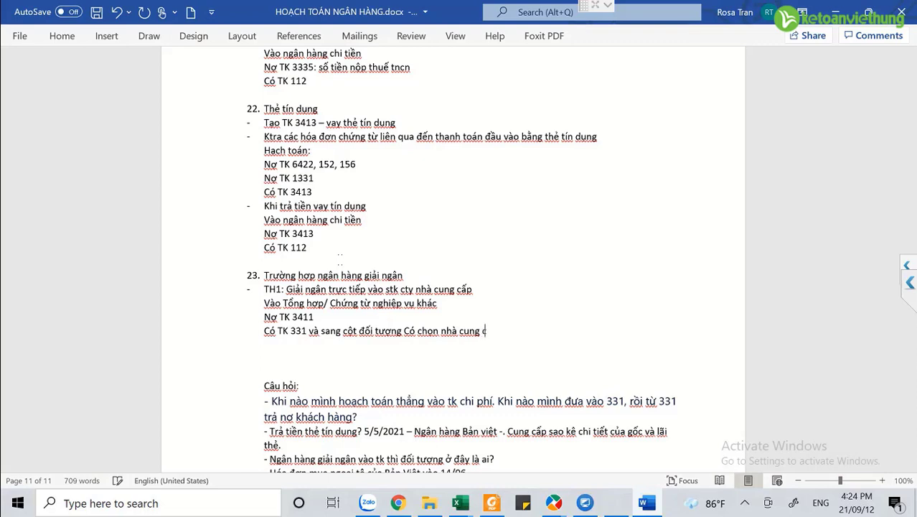
text(ấp mà cty)
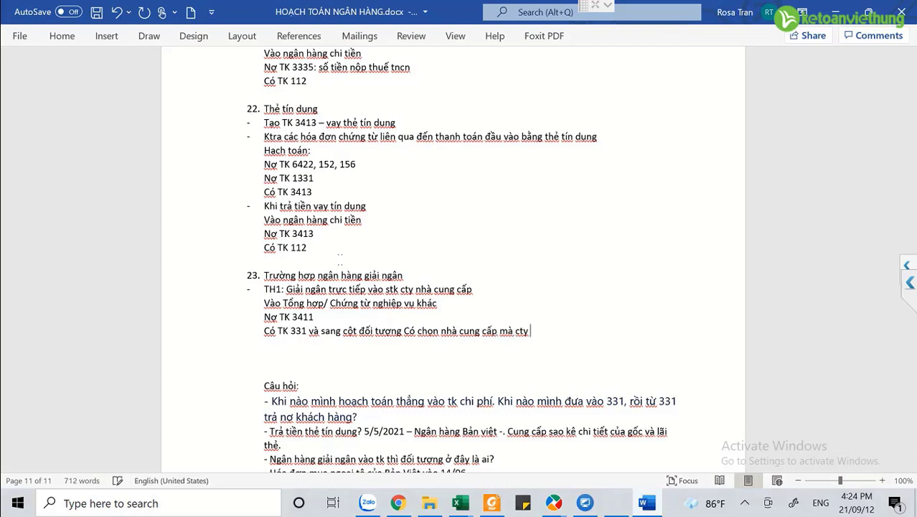
text( mình cần trả)
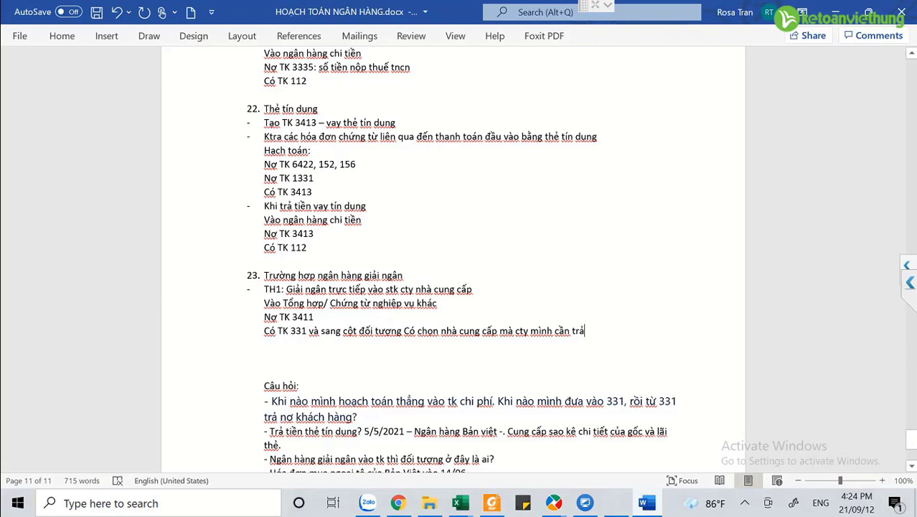
Change the debit line to Nợ TK 331 and the credit line to Có TK 341.
drag(290, 331, 306, 334)
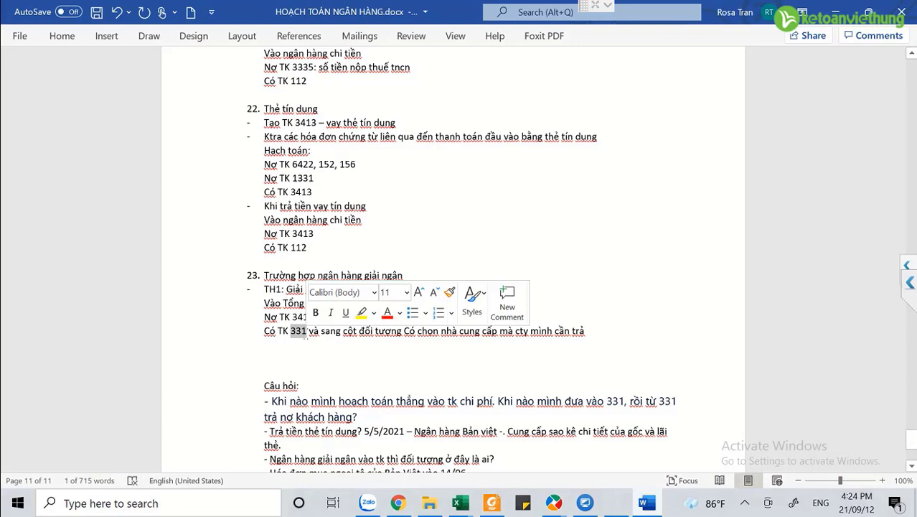
key(ctrl+c)
double_click(294, 316)
key(ctrl+v)
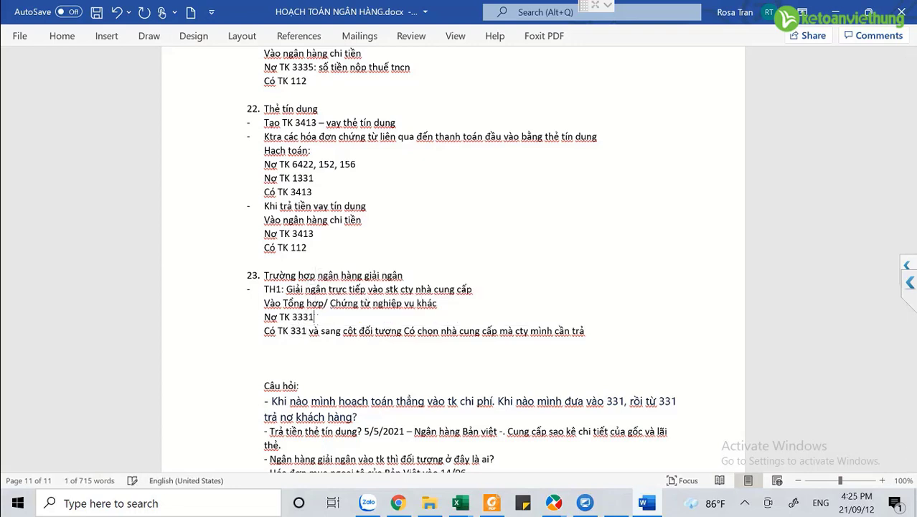
drag(291, 331, 307, 331)
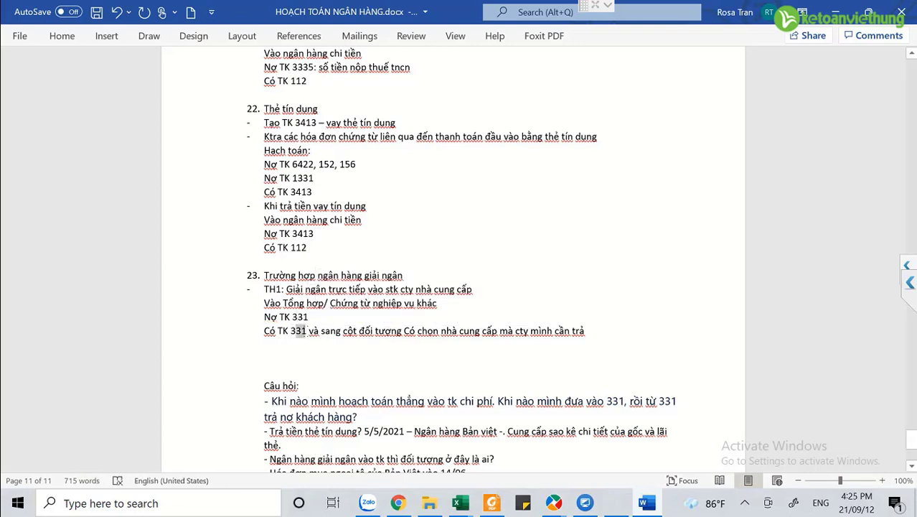
text(341)
Move the supplier note onto the Nợ TK 331 line, change its 'Có' to 'Nợ', and save.
drag(309, 331, 608, 340)
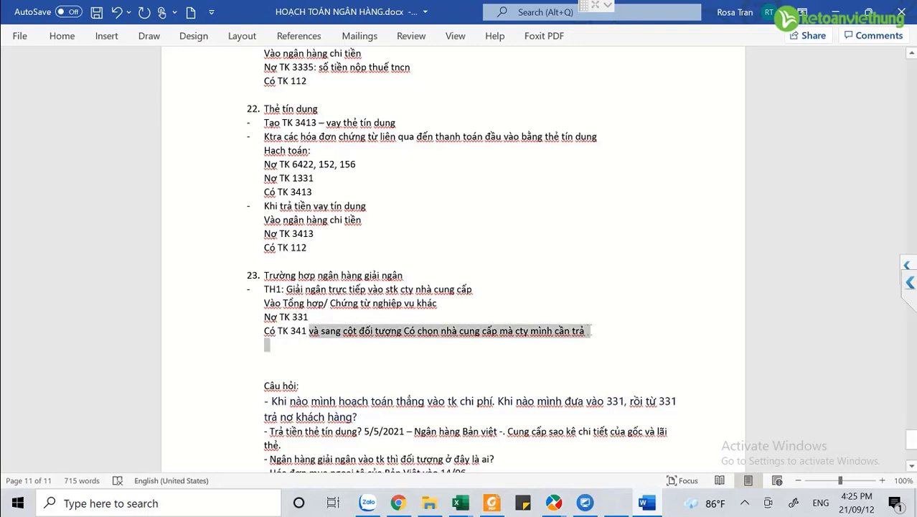
key(Delete)
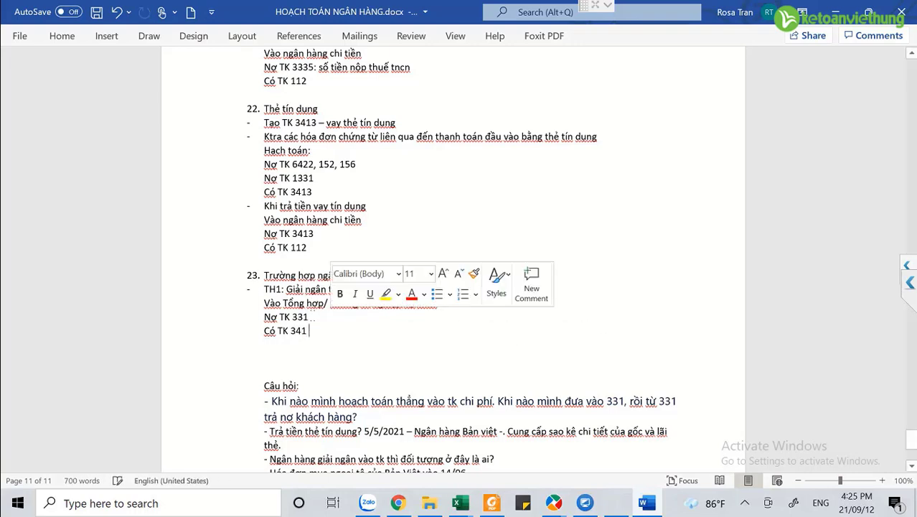
key(Up)
key(ctrl+v)
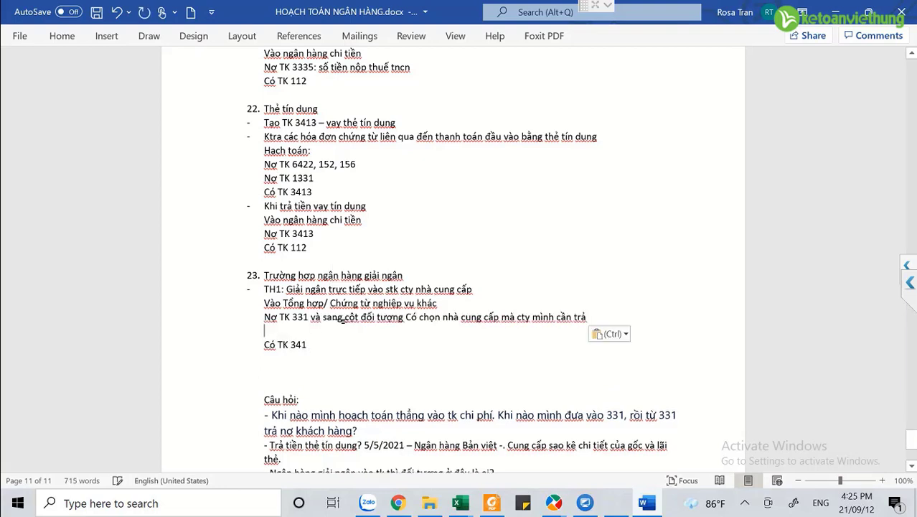
key(Delete)
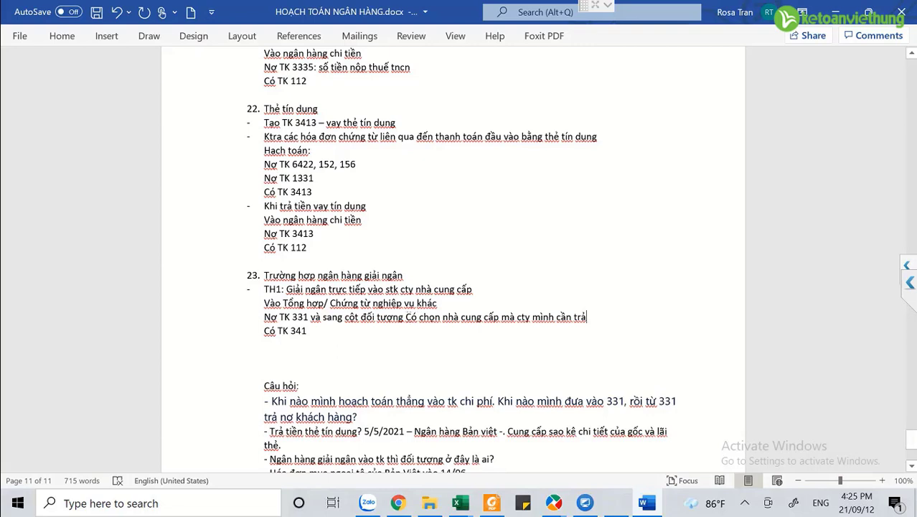
double_click(409, 317)
text(Nợ)
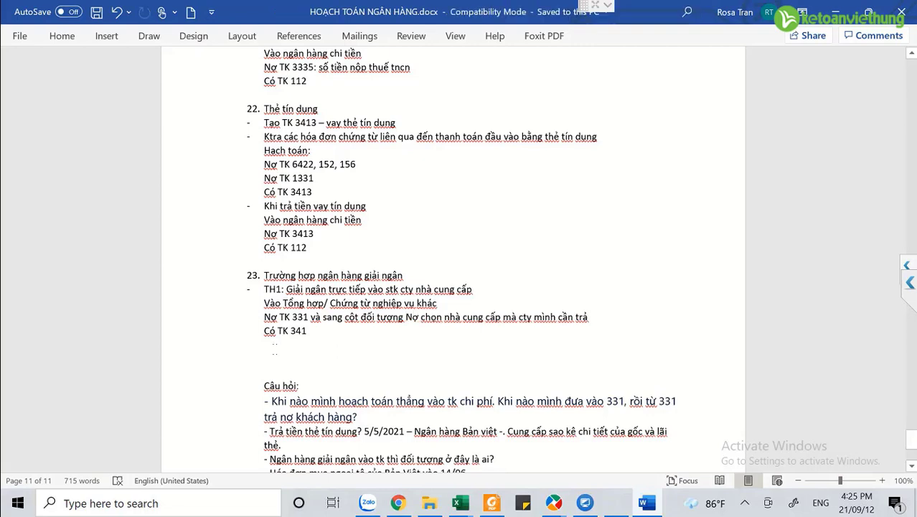
key(ctrl+s)
Check the TK 331 and TK 341 lines and place the cursor after Có TK 341.
key(Up)
drag(284, 317, 309, 316)
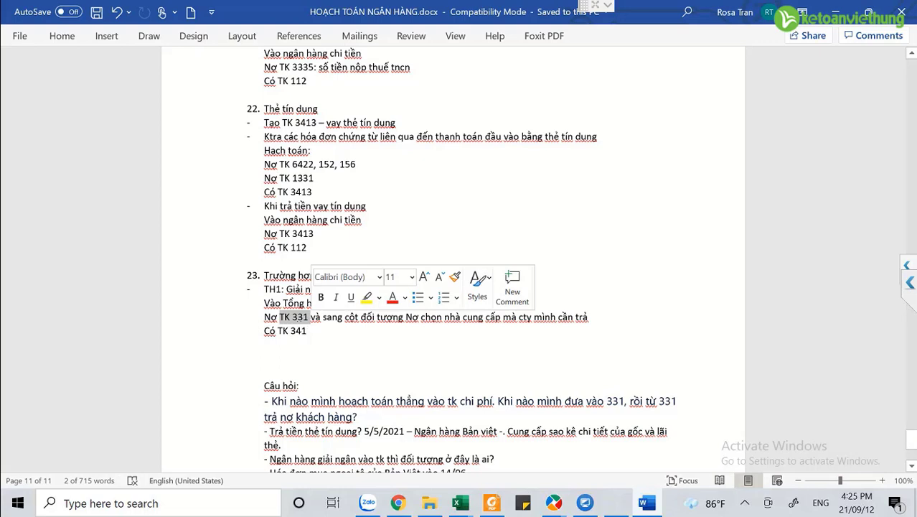
click(285, 323)
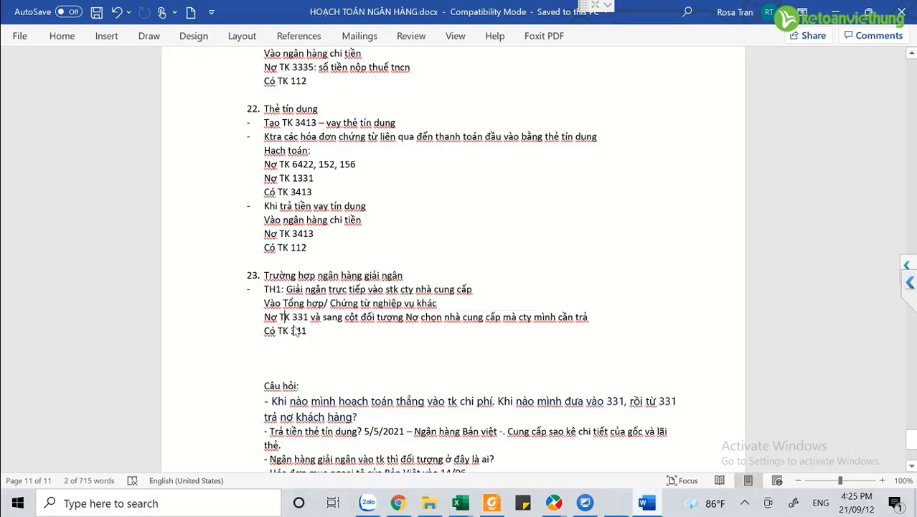
drag(278, 331, 309, 331)
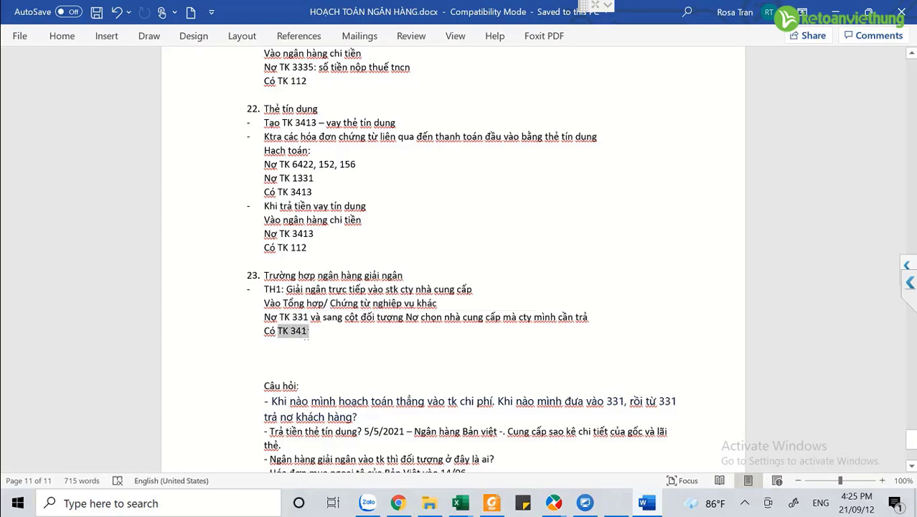
click(263, 343)
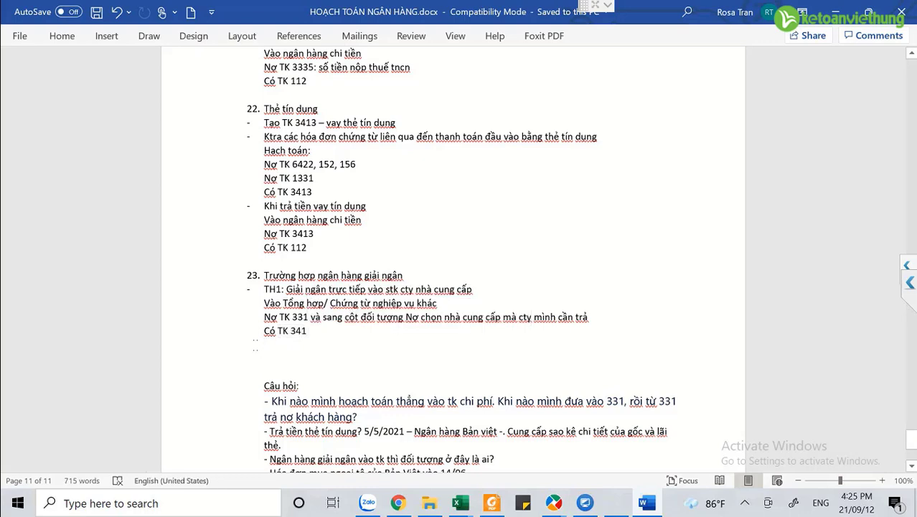
double_click(297, 330)
click(307, 332)
Add '+ hàng tháng trả gốc vay cho khoản vay này' with Nợ TK 3411 / Có TK 1121, then start '- TH2: Vay'.
key(Return)
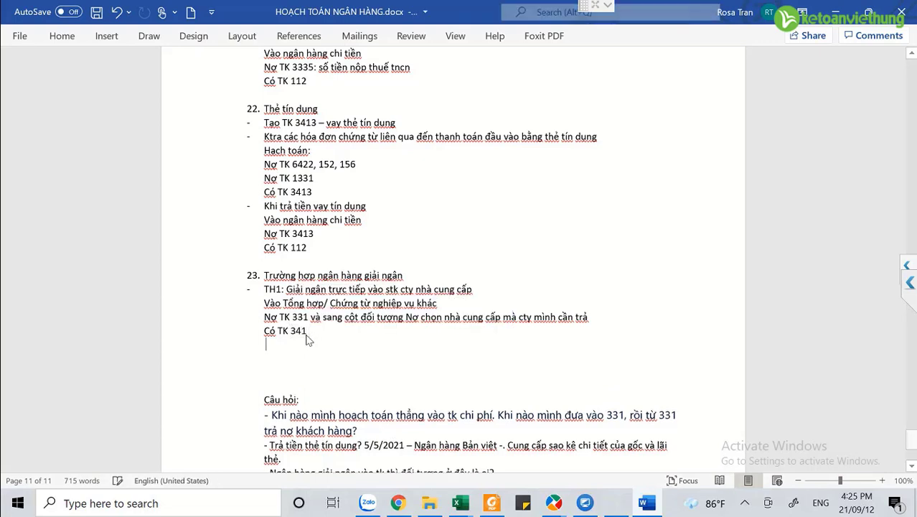
text(+ hàng tha)
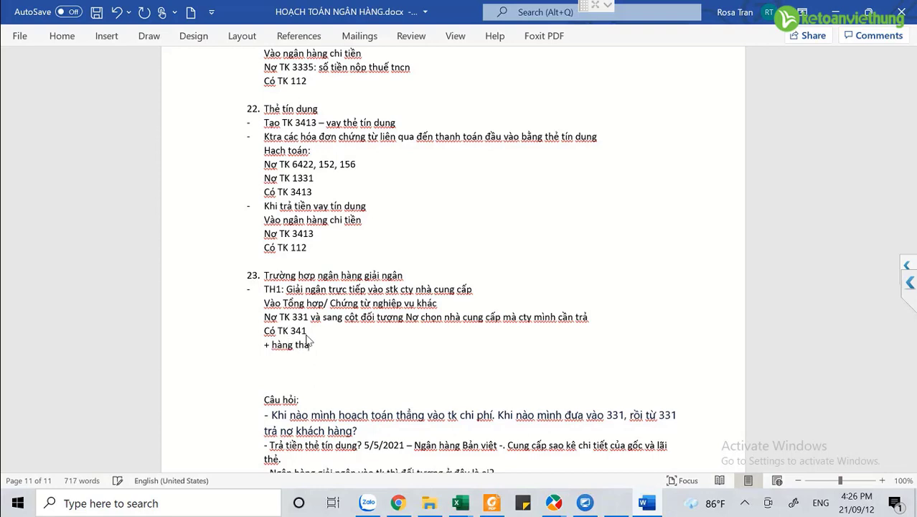
text(ẳng trả gốc vay)
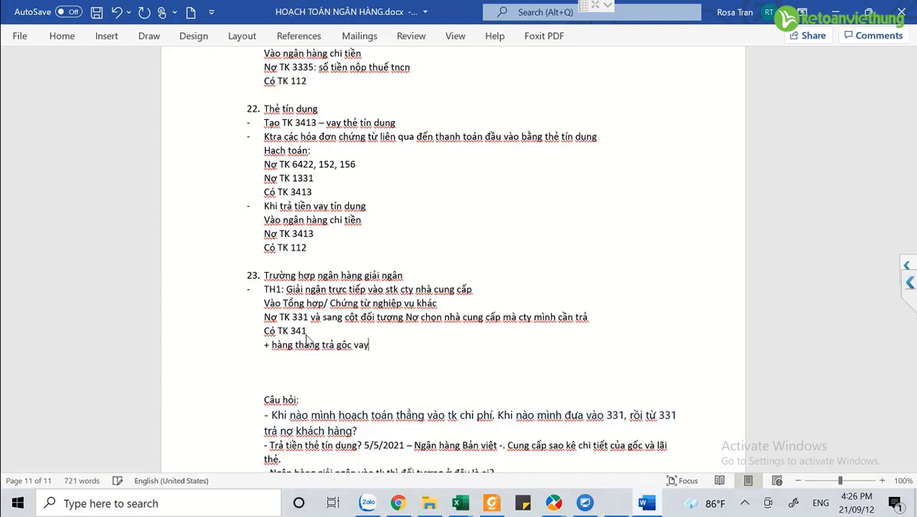
text( cho khoản v)
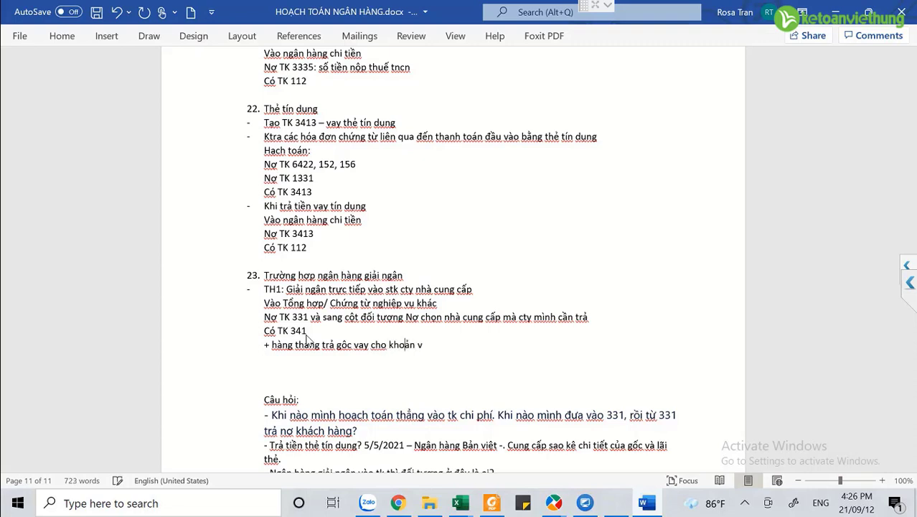
text(ay này)
key(Return)
text(Nợ)
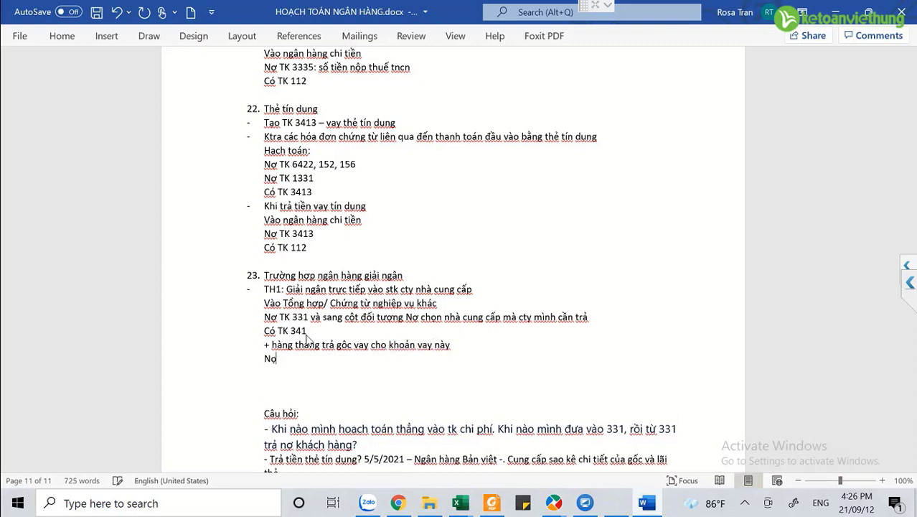
text( TK 3411)
key(Return)
text(CÓ)
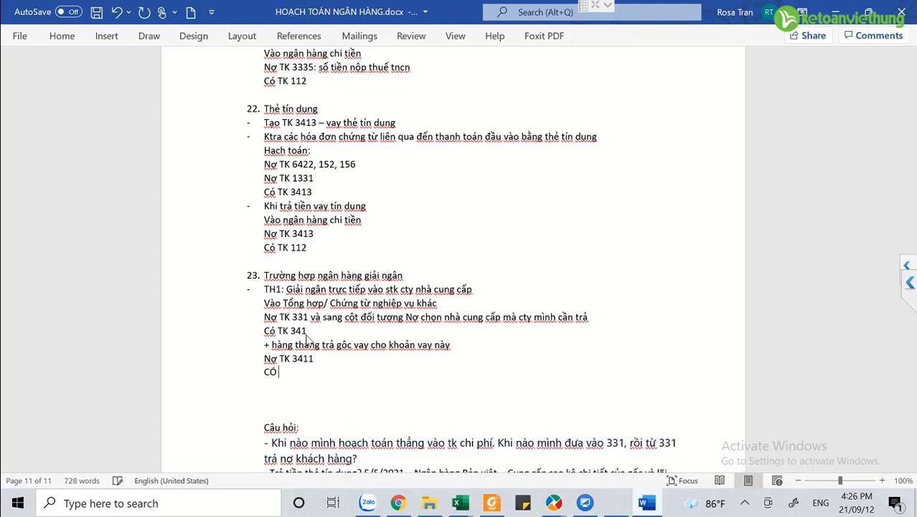
text( TK 1121)
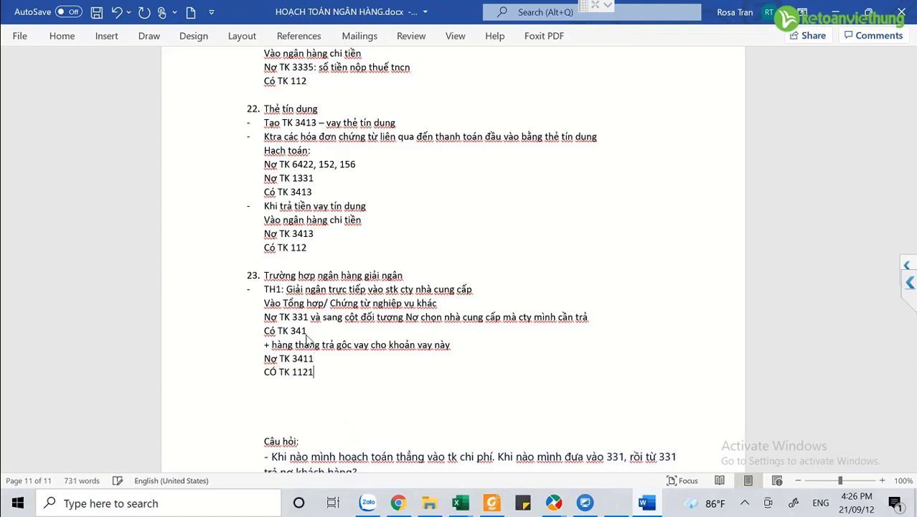
key(Return)
text(- TH2)
text(: Vay)
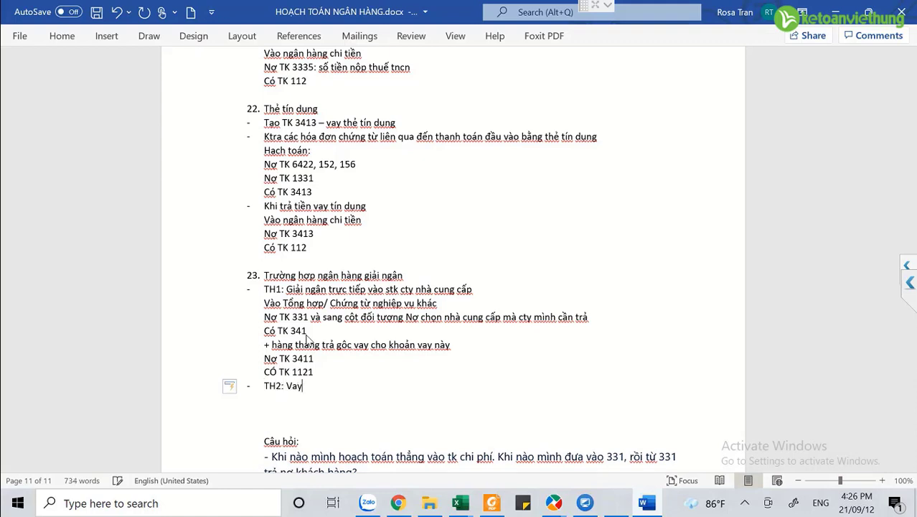
Title TH2 'Giải ngân vào TK cty', then add the Thu tiền path, Nợ 1121/Có 3411 and bank-object note.
key(BackSpace)
key(BackSpace)
key(BackSpace)
text(Giải ngân vào TK cty)
key(Return)
text(vào)
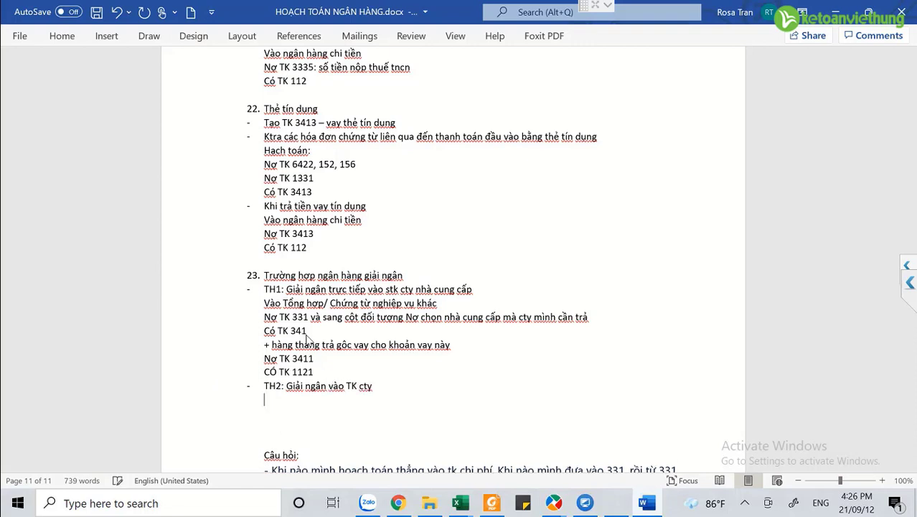
text( ngân hàng)
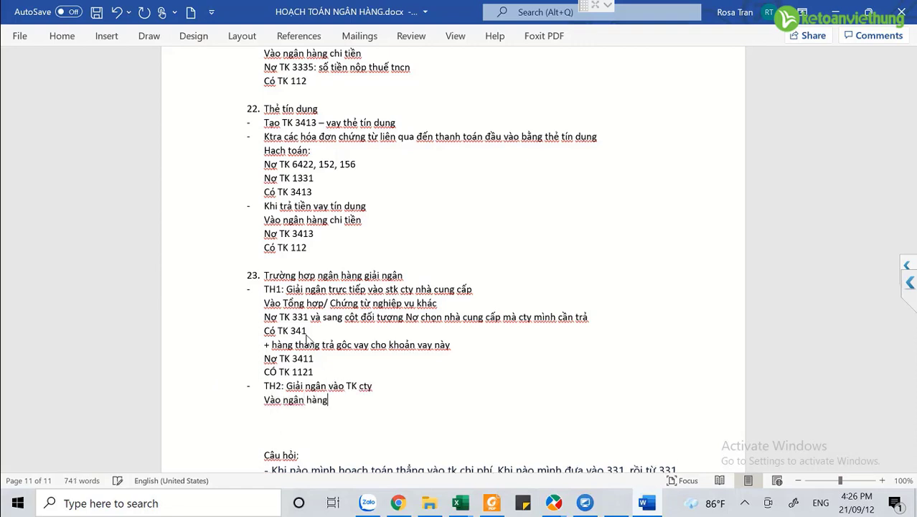
text(/ Thu tiền)
key(Return)
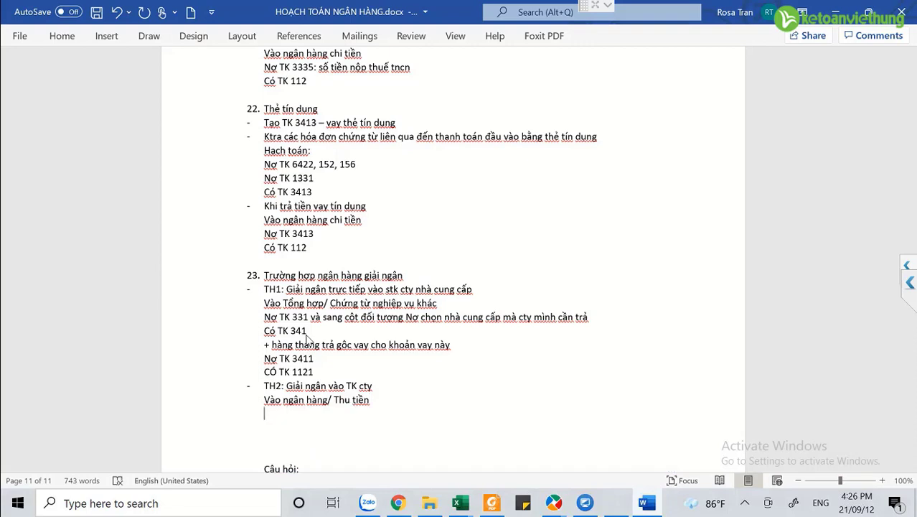
text(noợ TK 1121)
key(Return)
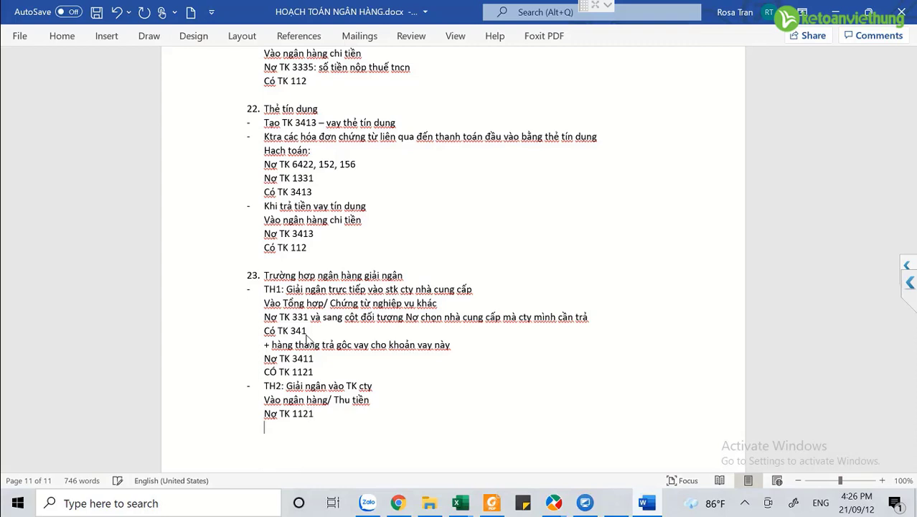
text(Có TK 3411)
key(Return)
text(Lưu ý đ)
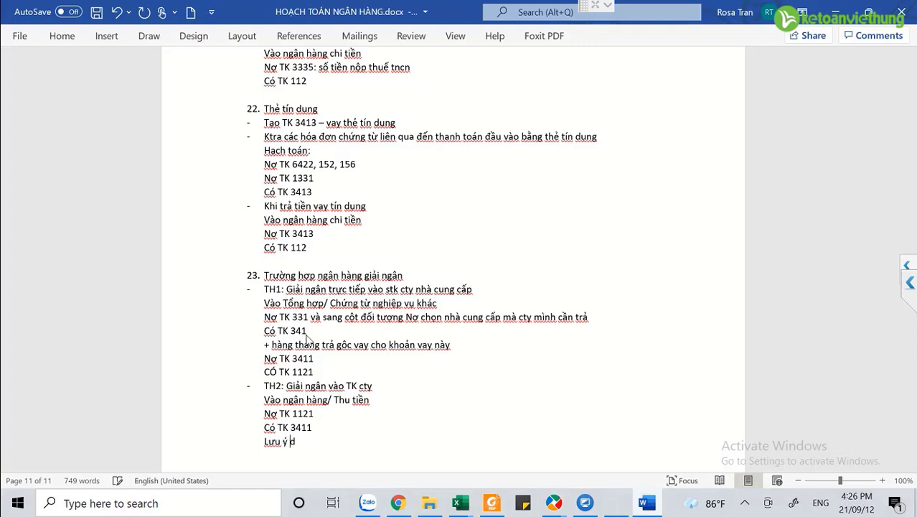
text(ôis tượng: c)
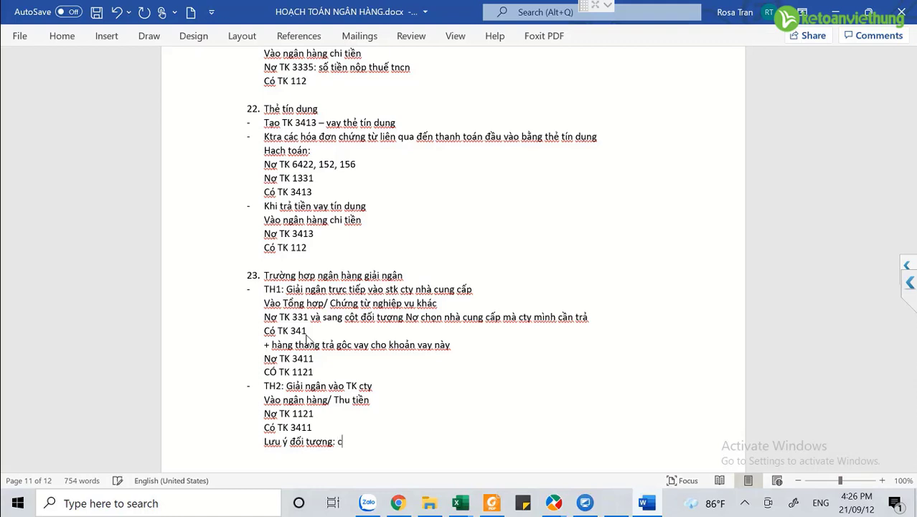
text(hính là Ngân hàng)
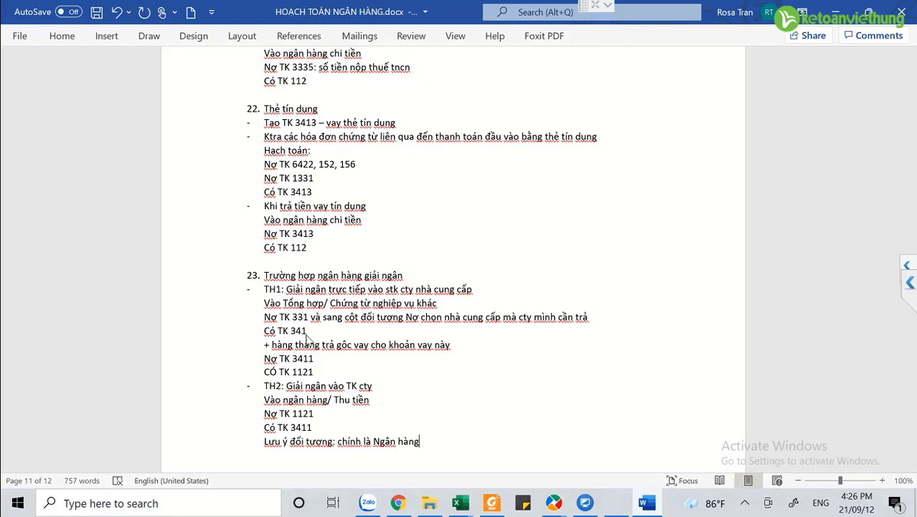
scroll(419, 288, down, 4)
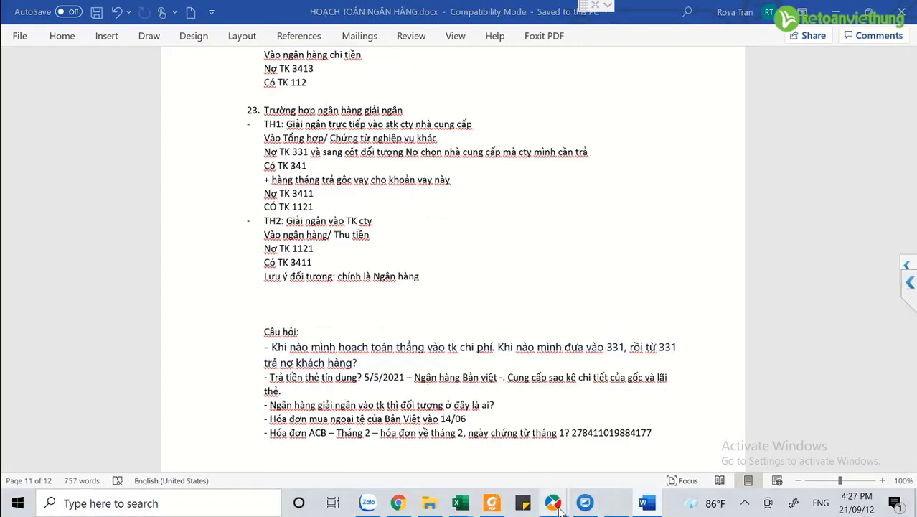
Close the MISA service purchase voucher, answering the save-changes prompt.
click(667, 441)
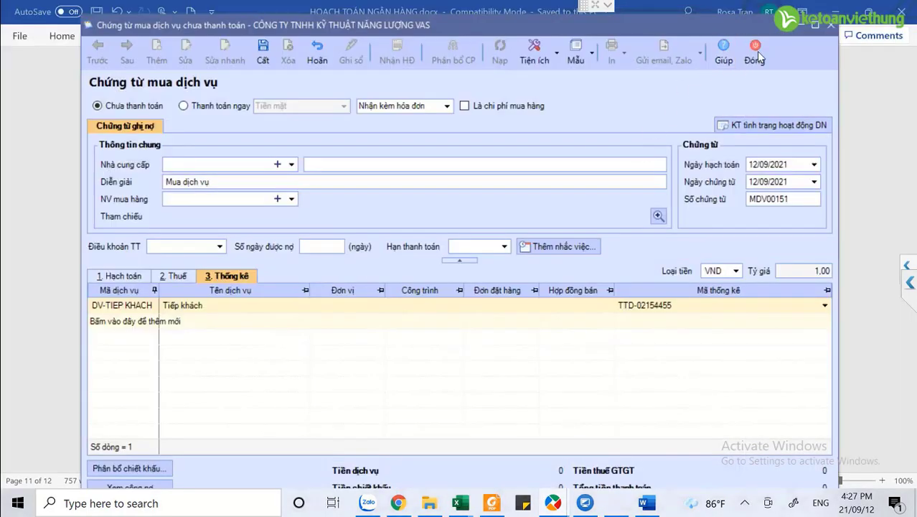
click(754, 54)
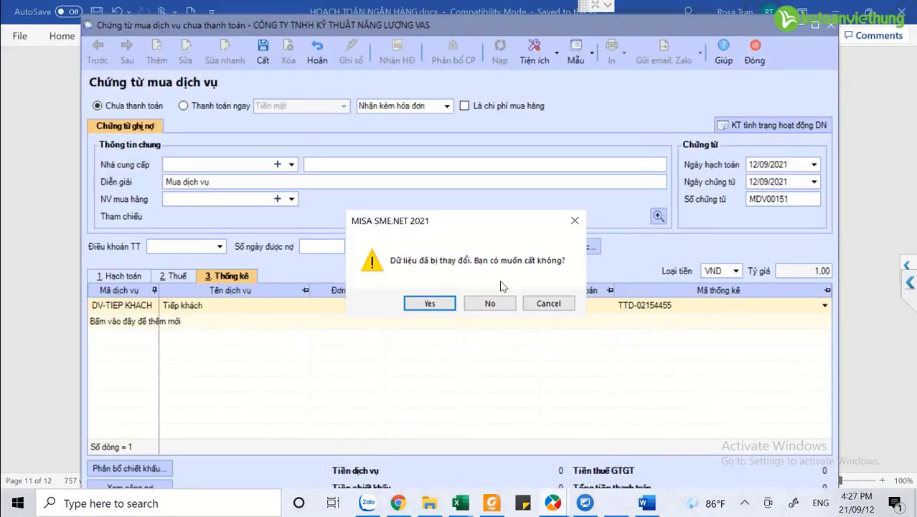
click(489, 303)
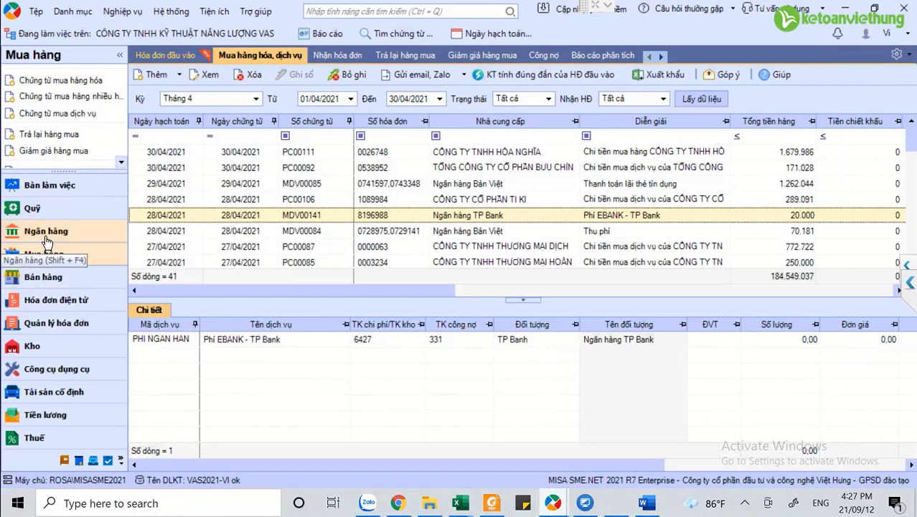
In Ngân hàng, start a new Thu tiền deposit receipt with Ngân hàng Bản Việt as counterparty.
click(46, 240)
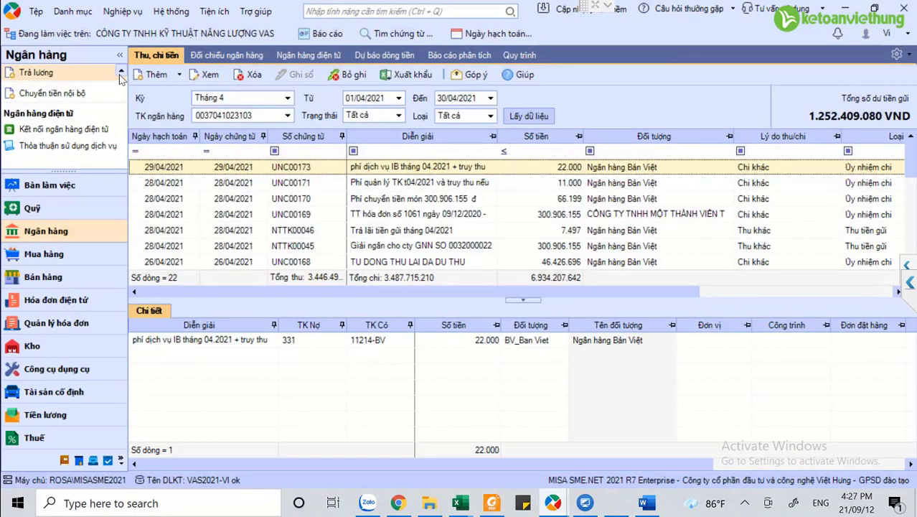
click(121, 73)
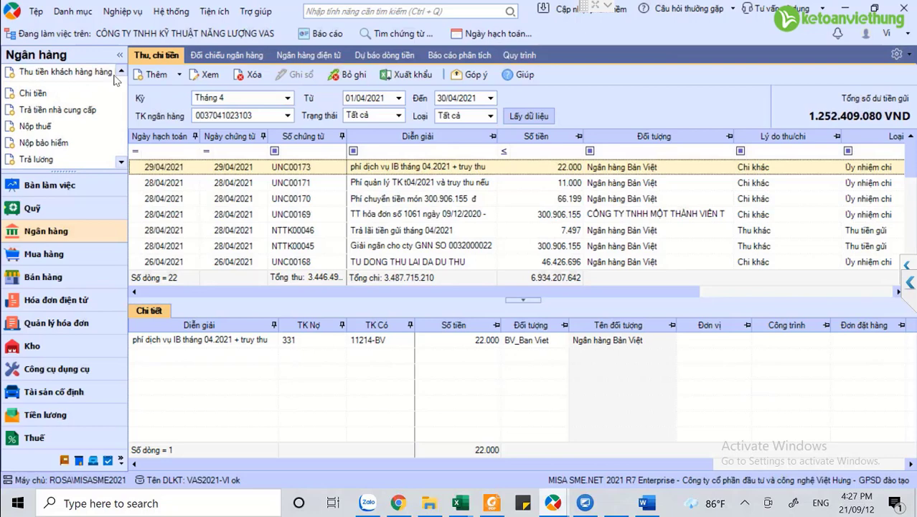
click(122, 72)
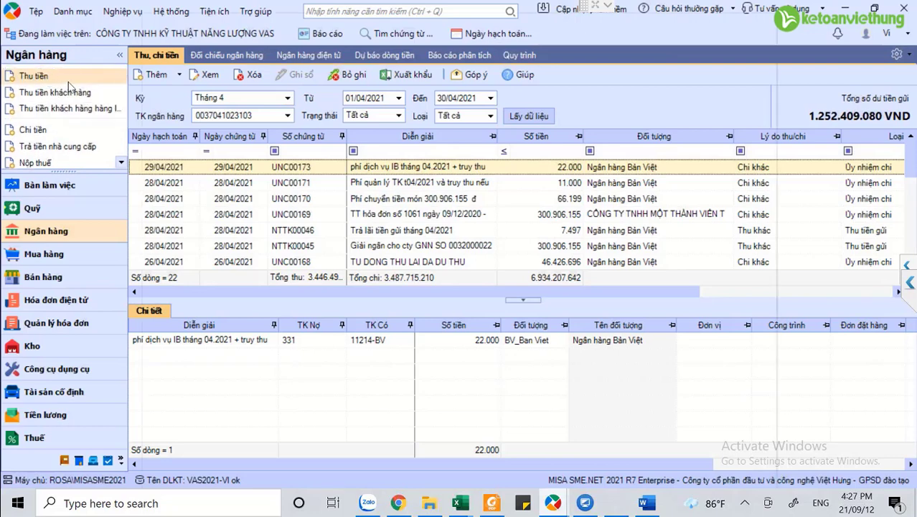
click(68, 80)
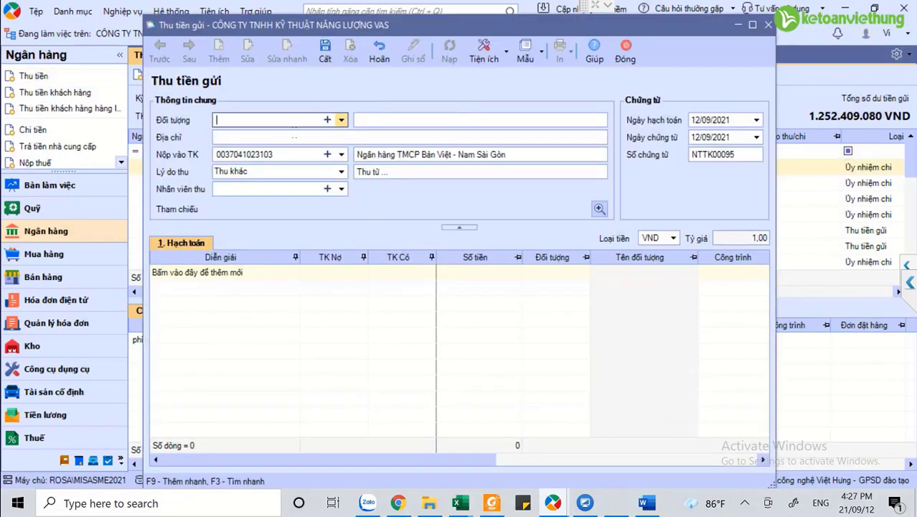
text(ngã)
text(ngân)
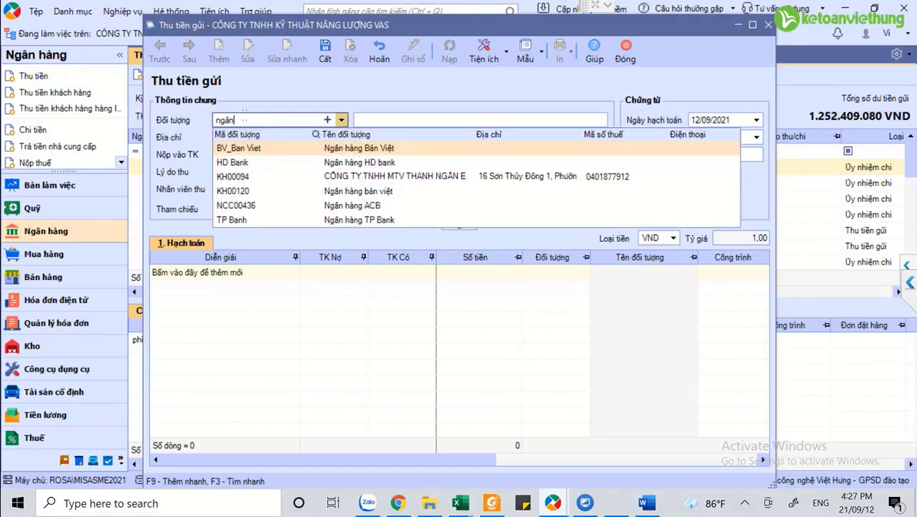
key(Return)
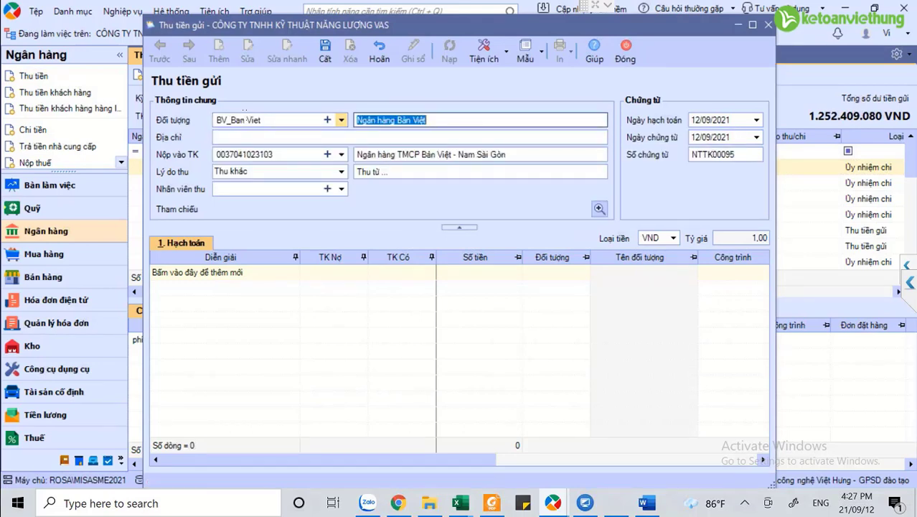
click(481, 171)
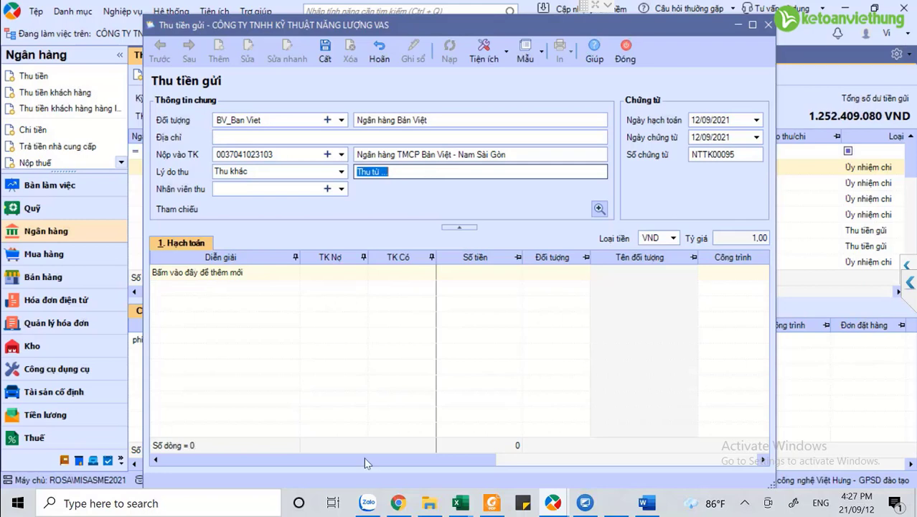
drag(359, 460, 683, 460)
Add a line, browse the Mã thống kê list without choosing, then close the receipt unsaved.
click(744, 276)
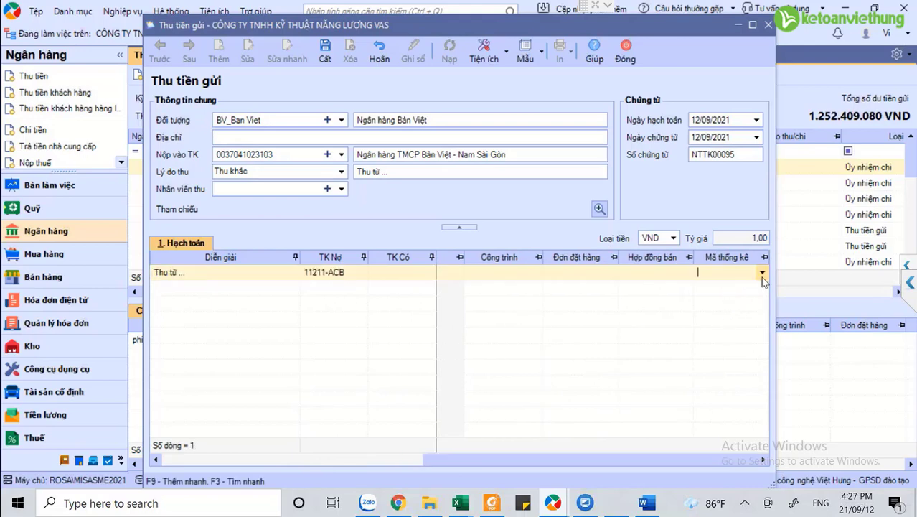
click(761, 273)
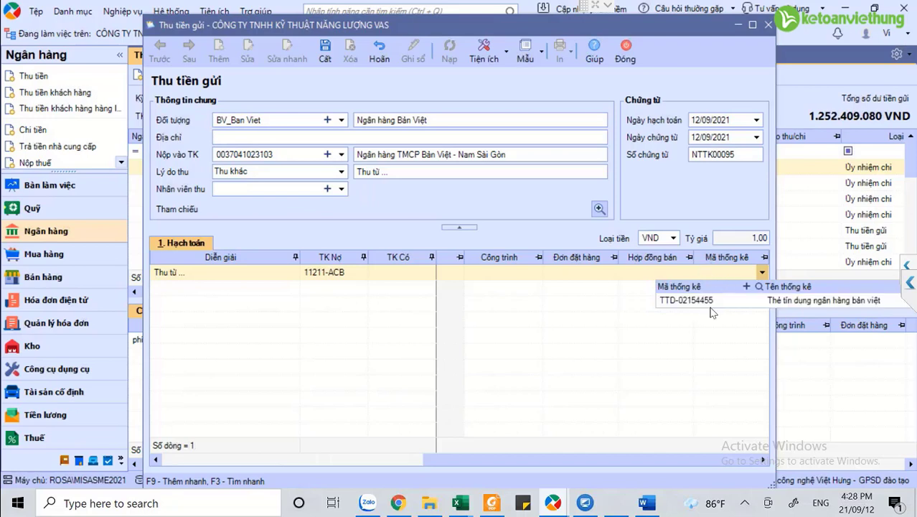
click(329, 295)
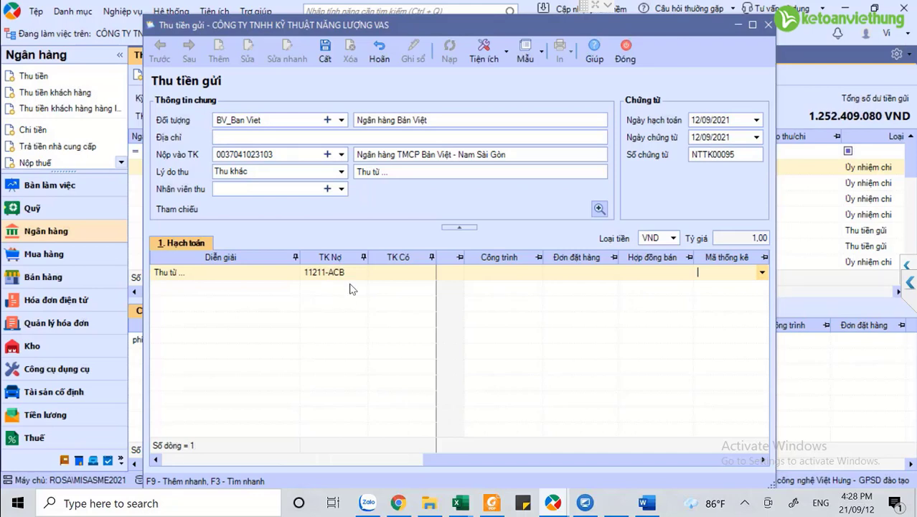
click(762, 272)
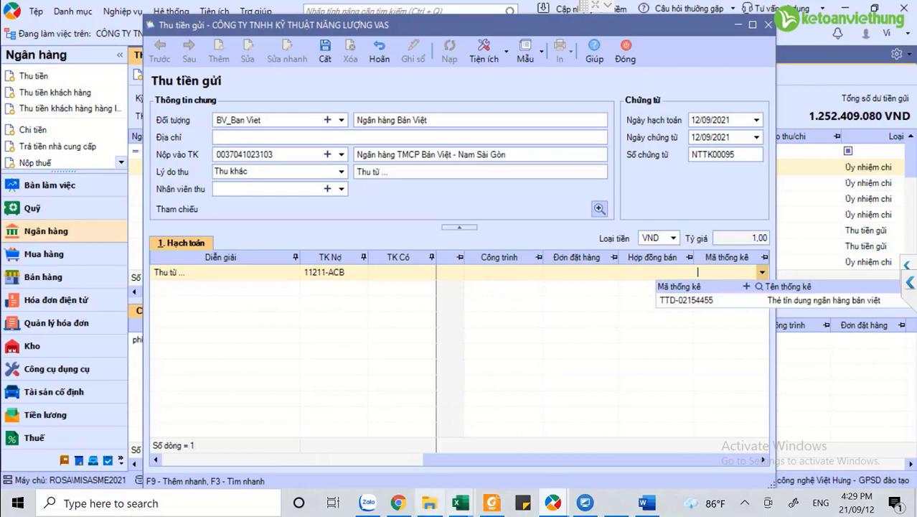
key(Escape)
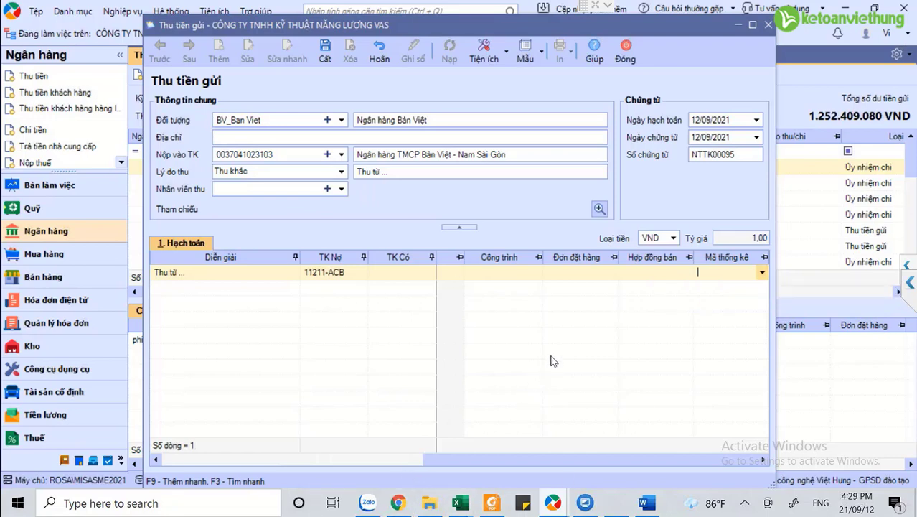
click(624, 61)
click(495, 307)
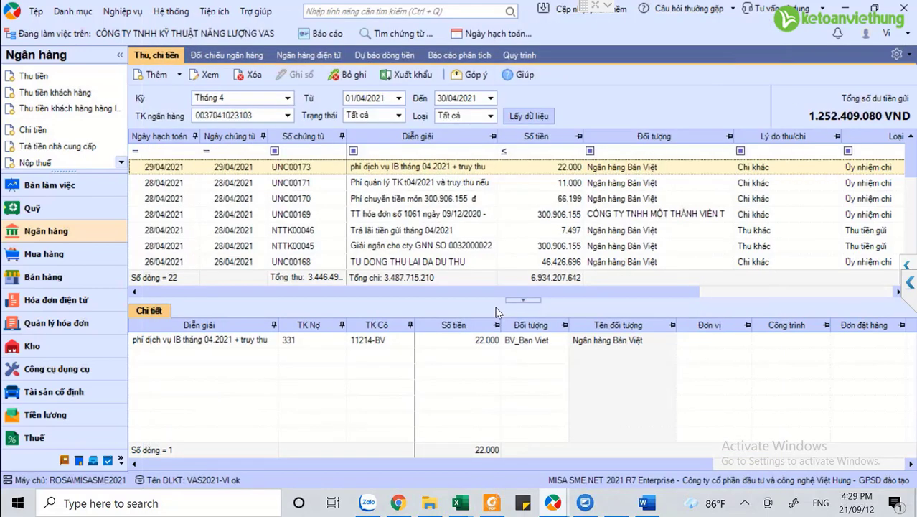
Read the bank disbursement notes in Word, then return to the MISA SME.NET window.
key(alt+Tab)
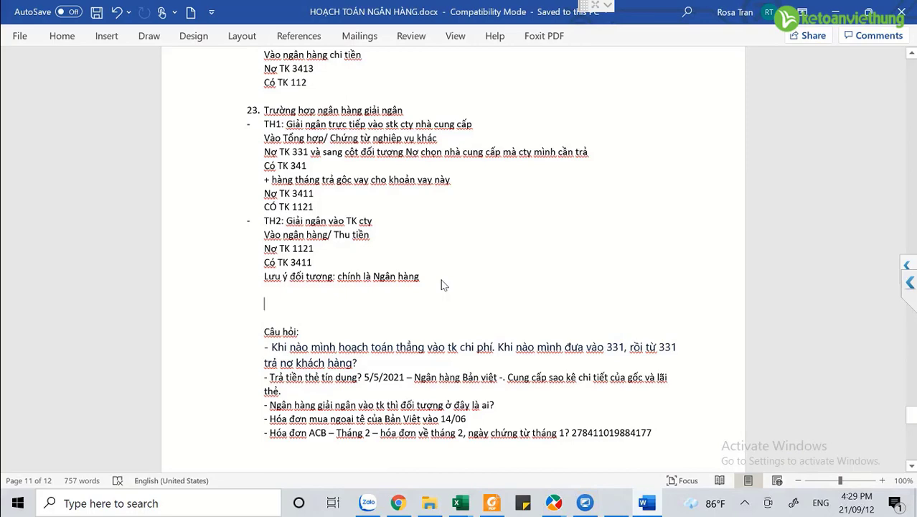
mouse_move(554, 502)
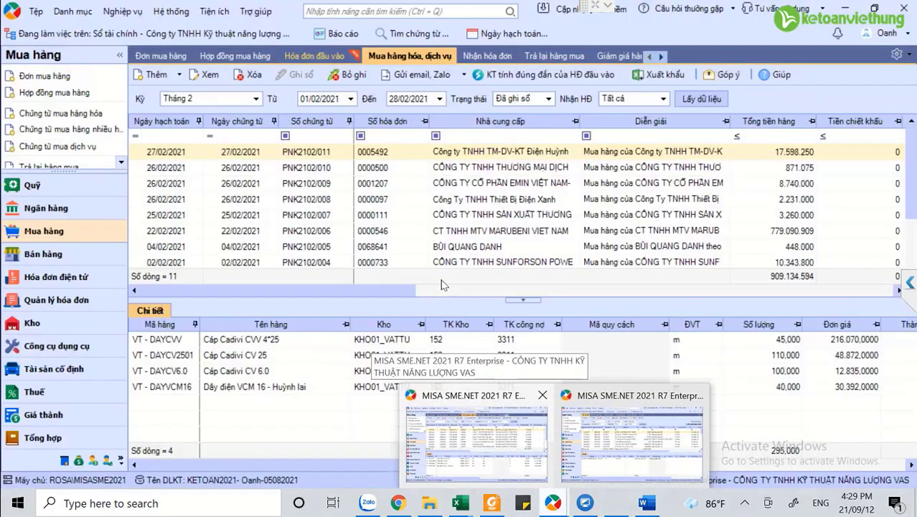
click(474, 442)
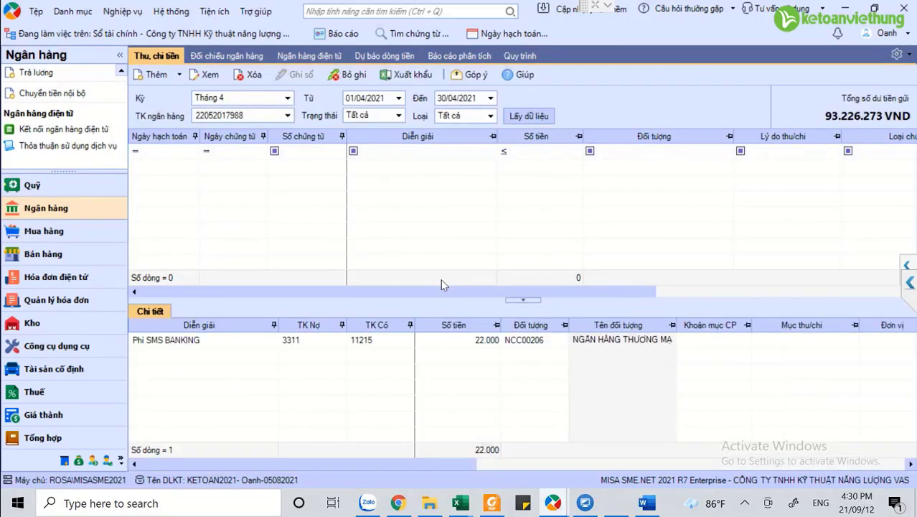
Filter to the Bản Việt bank account for Tháng 5 and open deposit receipt NT2105/008.
key(F4)
key(Up)
key(Up)
key(Up)
key(Up)
key(Up)
key(Up)
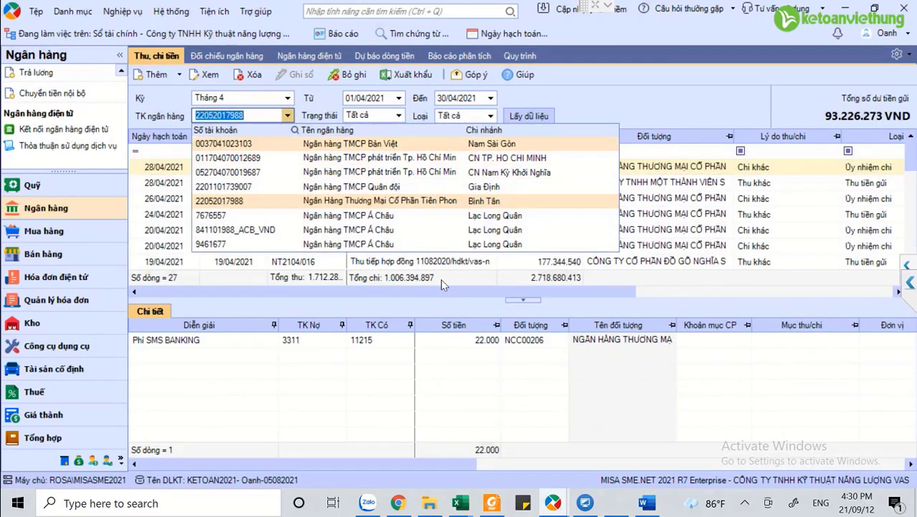
key(Return)
key(shift+Tab)
key(F4)
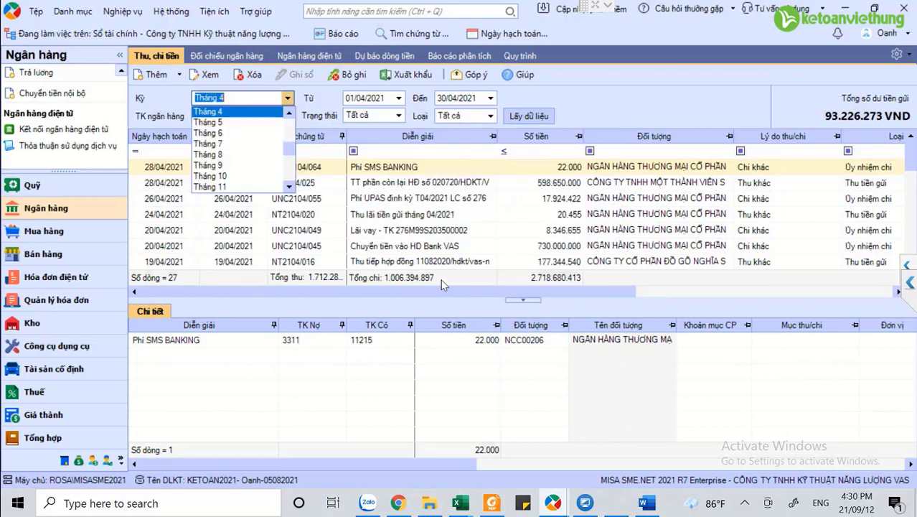
key(Down)
key(Down)
key(Up)
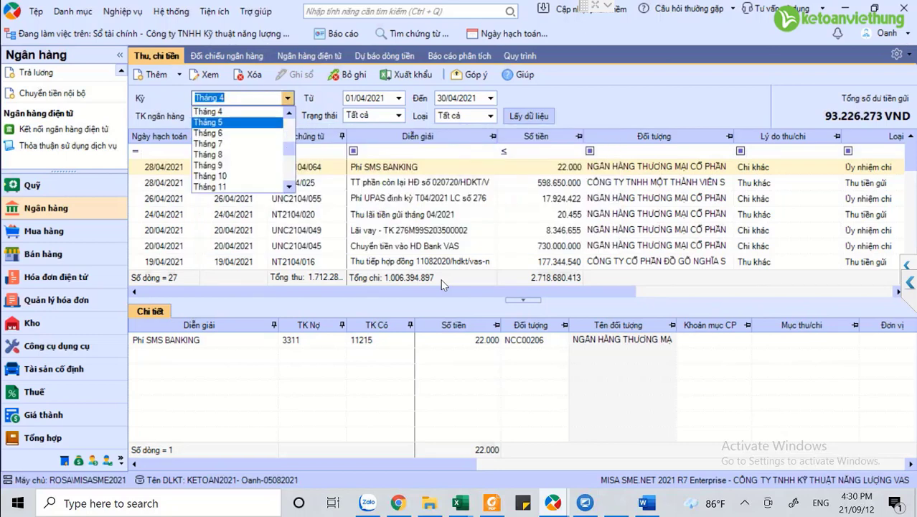
key(Return)
key(Tab)
key(F4)
key(Return)
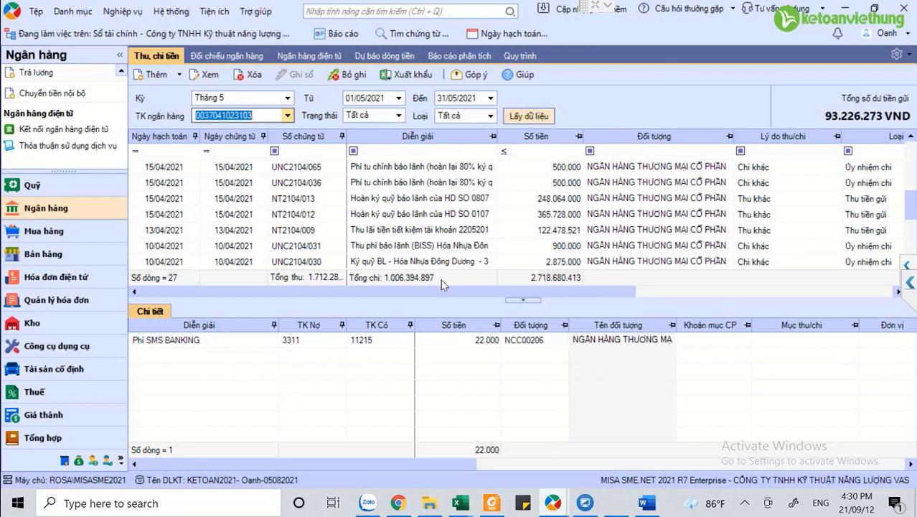
key(Tab)
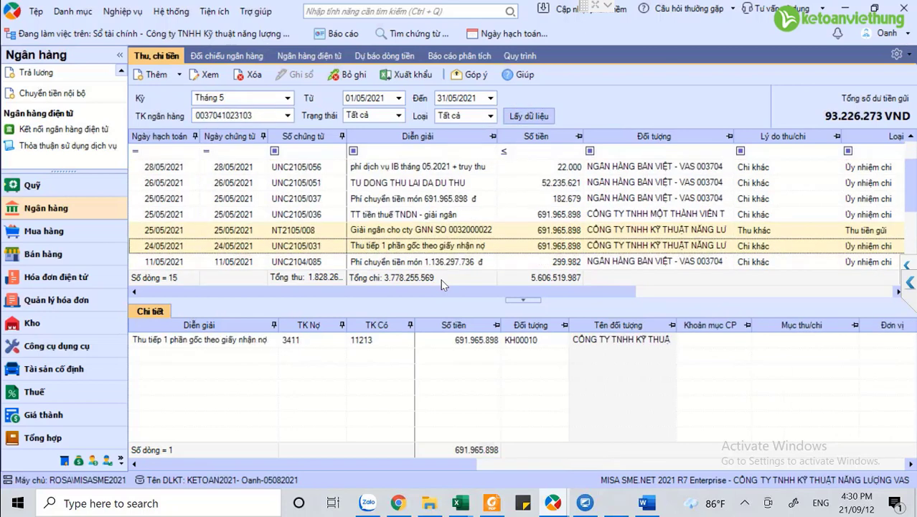
key(Return)
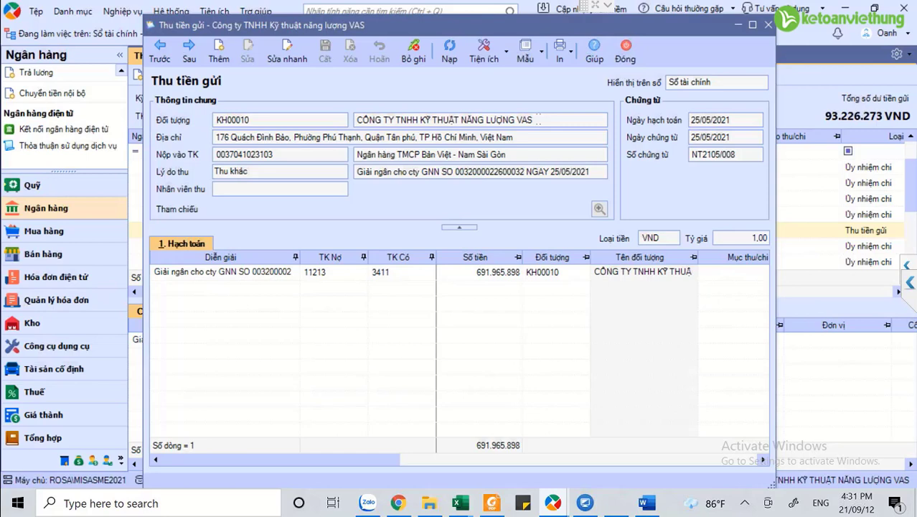
click(547, 122)
click(547, 122)
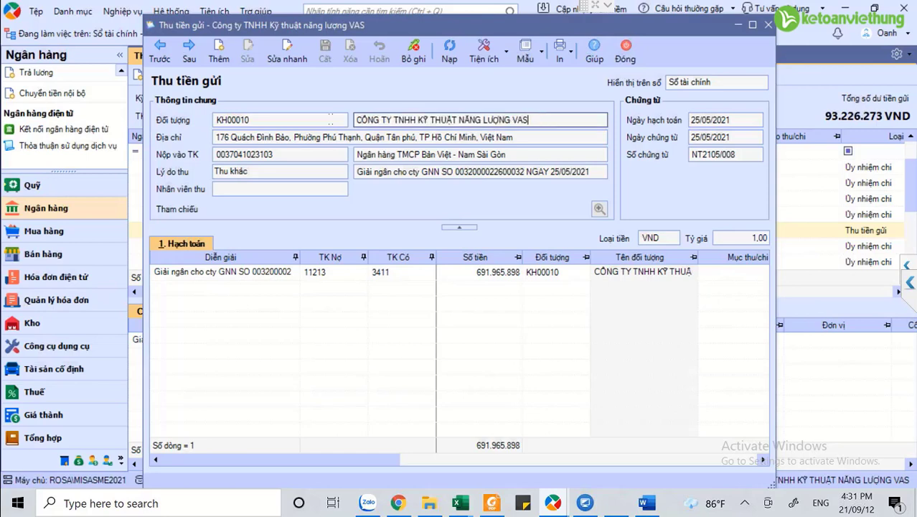
key(shift+Left)
key(shift+Left)
key(shift+Left)
key(shift+Left)
key(shift+Left)
key(shift+Left)
key(shift+Left)
key(shift+Left)
key(shift+Left)
key(shift+Left)
key(shift+Left)
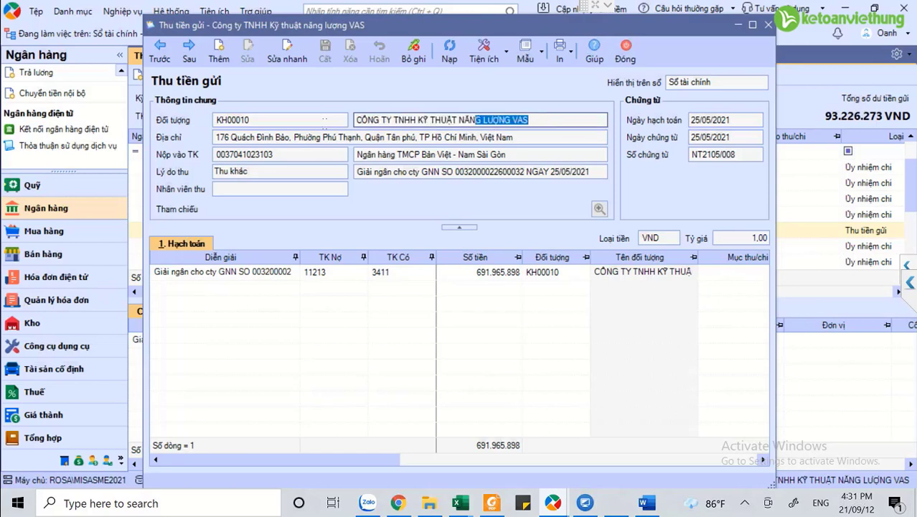
key(Tab)
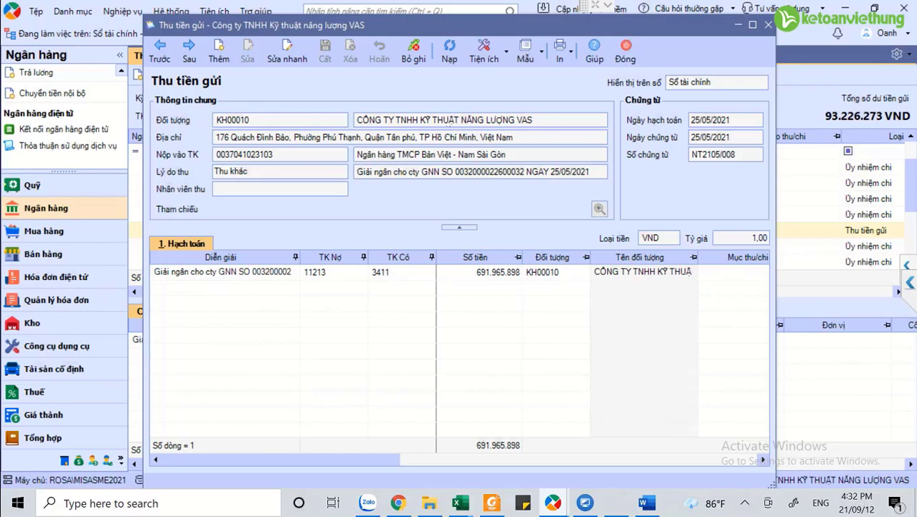
click(303, 122)
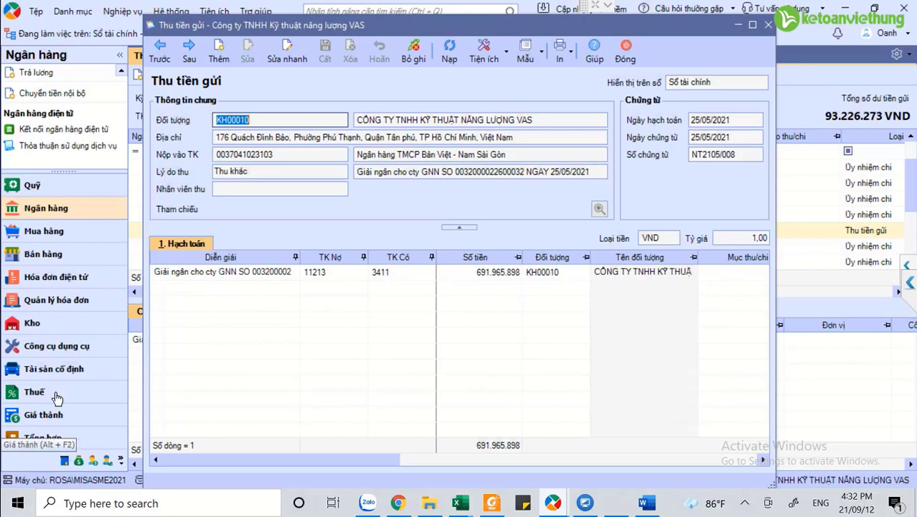
Verify voucher NT2105/008 credits account 3411 for KH00010's 691.965.898 loan, then close it.
click(386, 278)
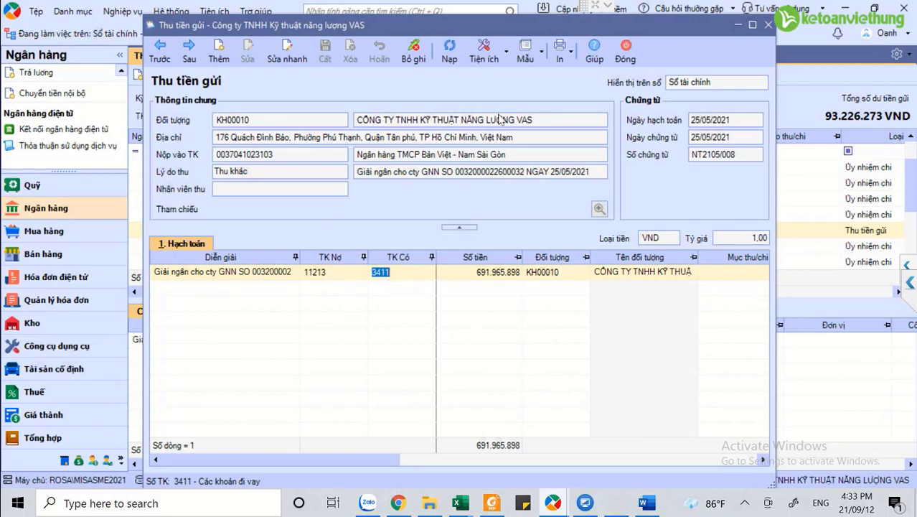
click(441, 120)
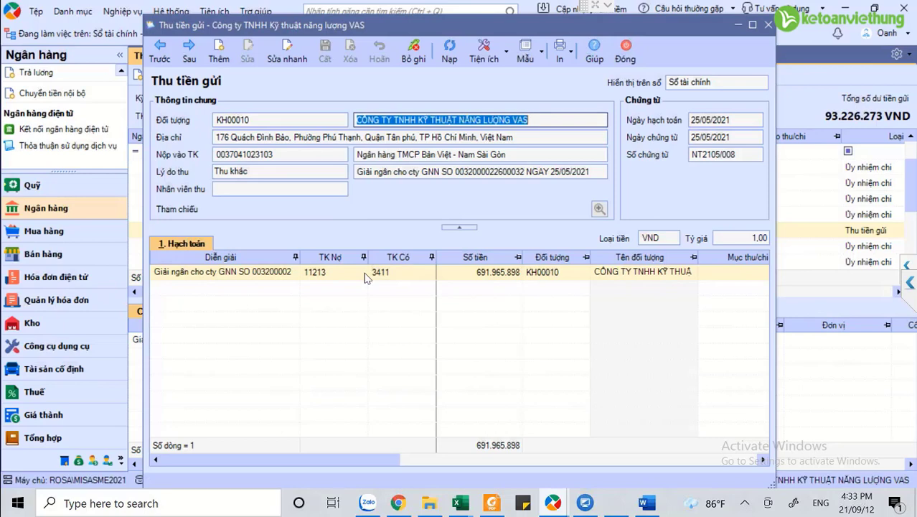
click(388, 275)
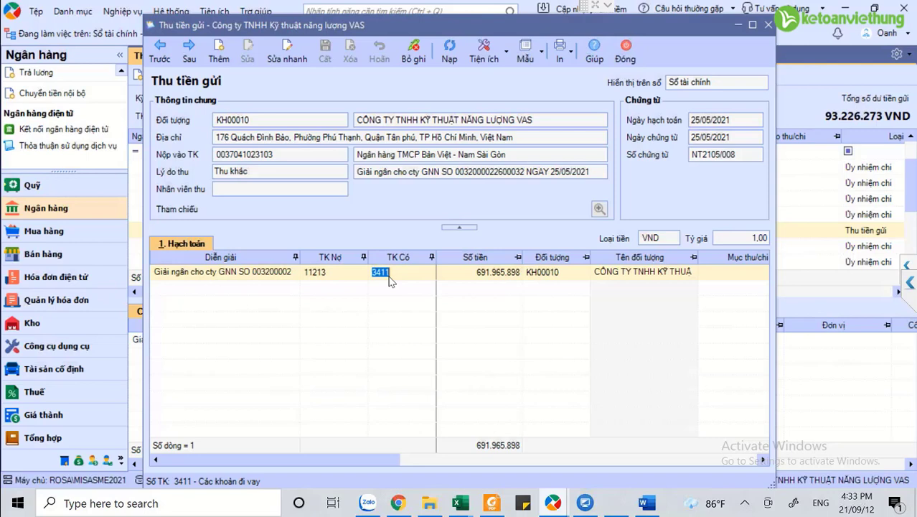
click(426, 137)
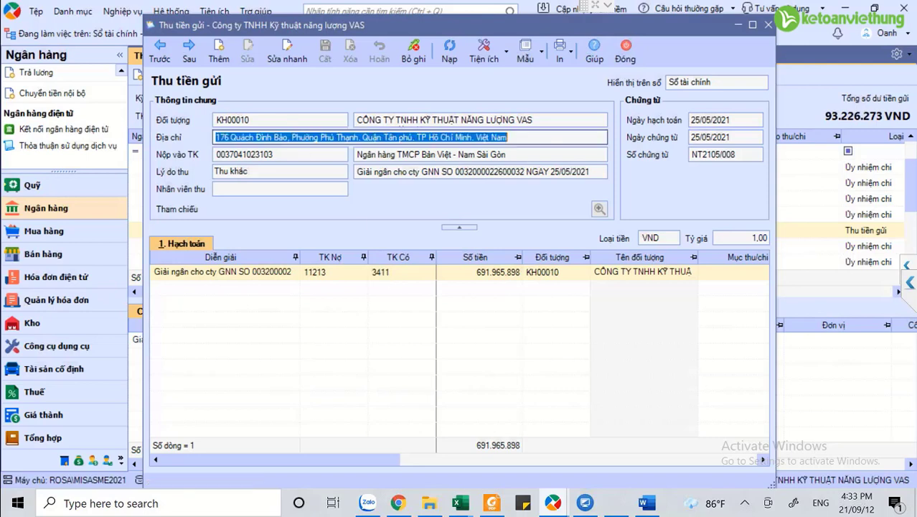
click(426, 137)
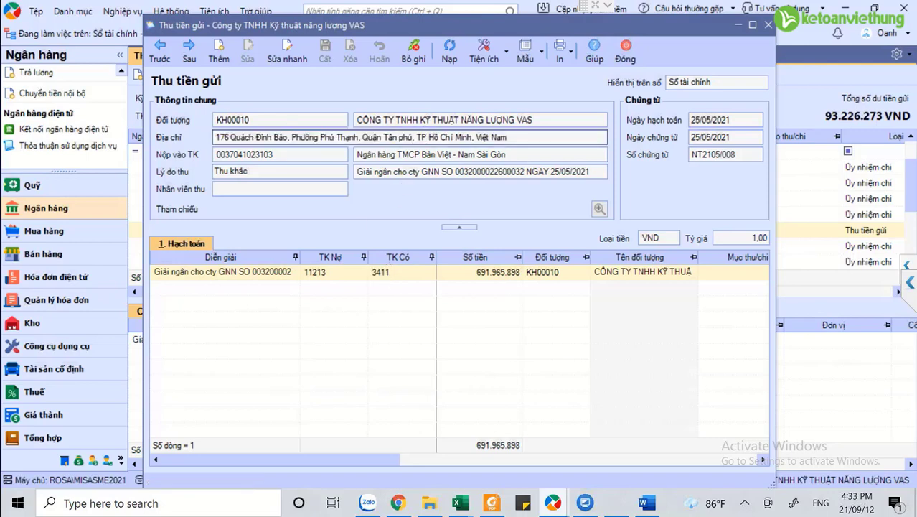
click(381, 273)
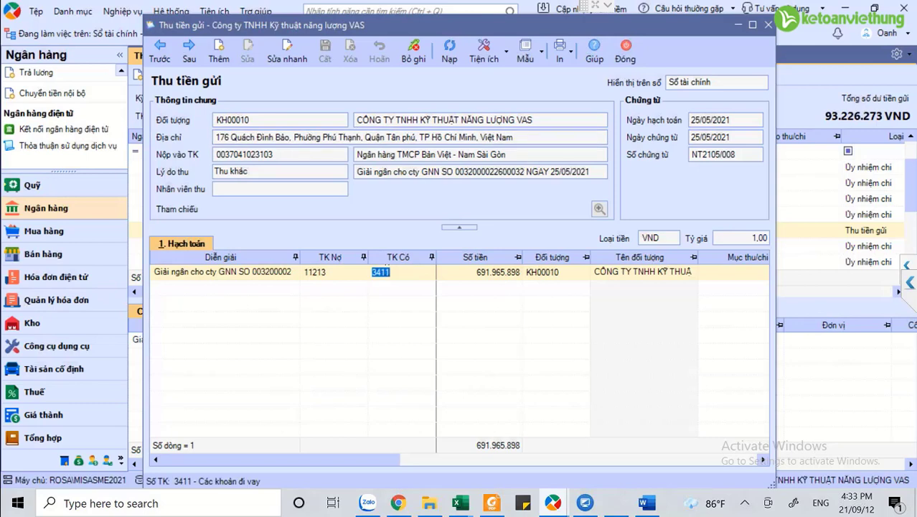
click(465, 121)
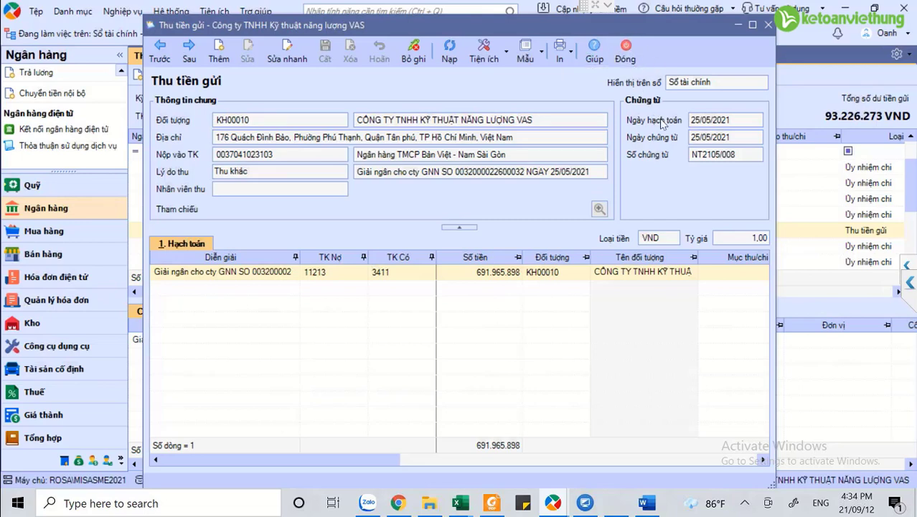
click(634, 57)
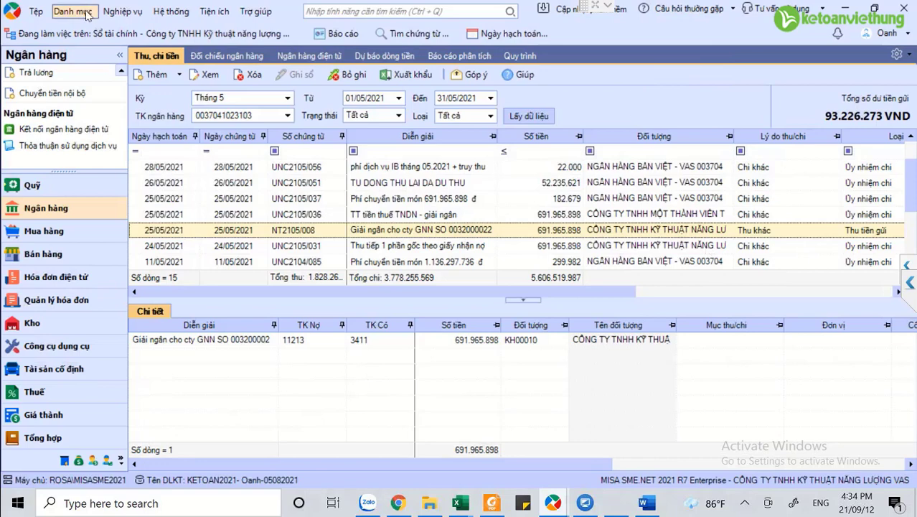
Open customer KH00012's details from the Khách hàng catalogue list.
click(86, 11)
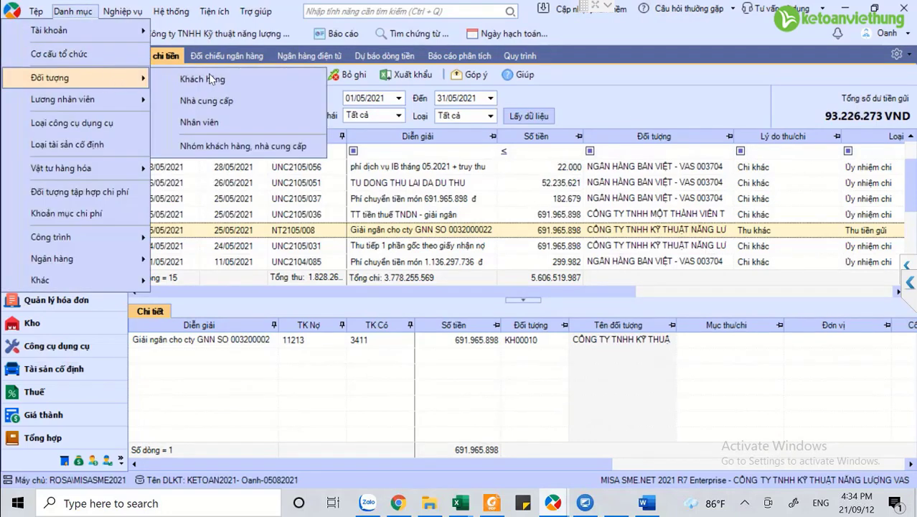
click(214, 83)
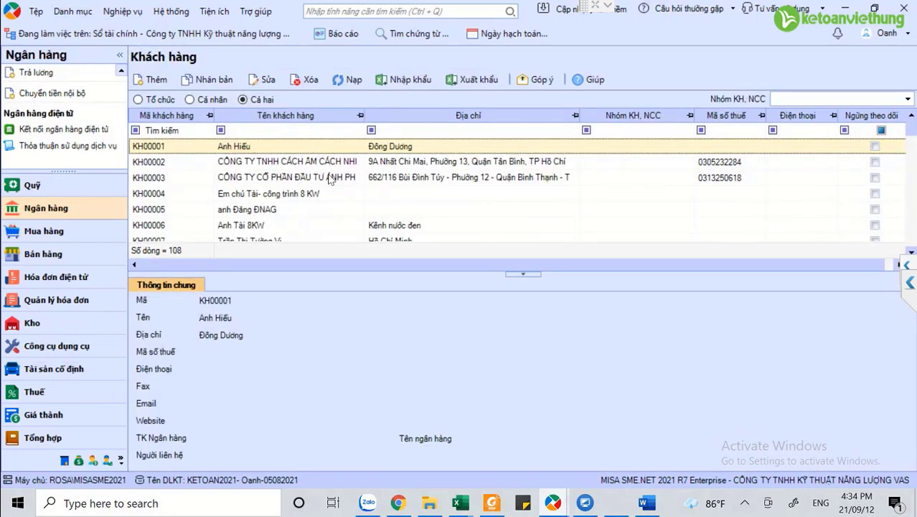
scroll(251, 194, down, 3)
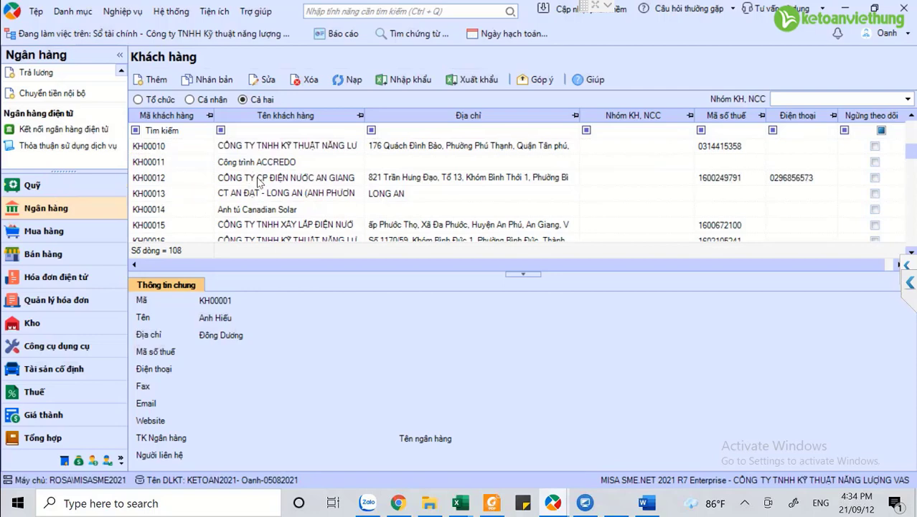
click(260, 181)
double_click(260, 181)
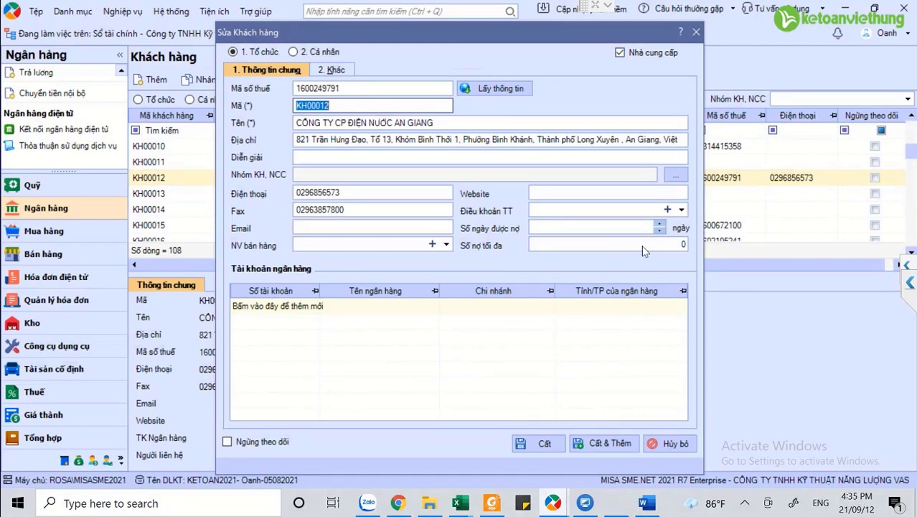
Close the customer editor unchanged and return to the April Bản Việt statement.
click(646, 503)
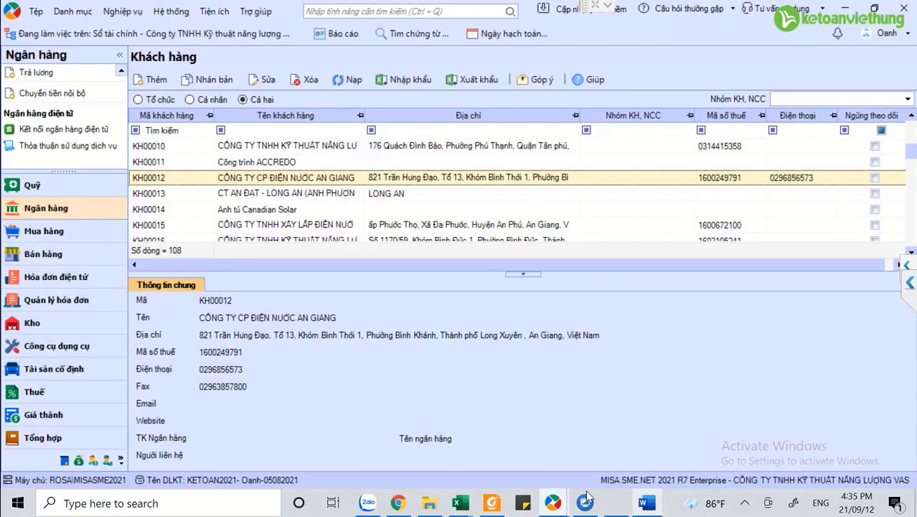
scroll(572, 479, down, 1)
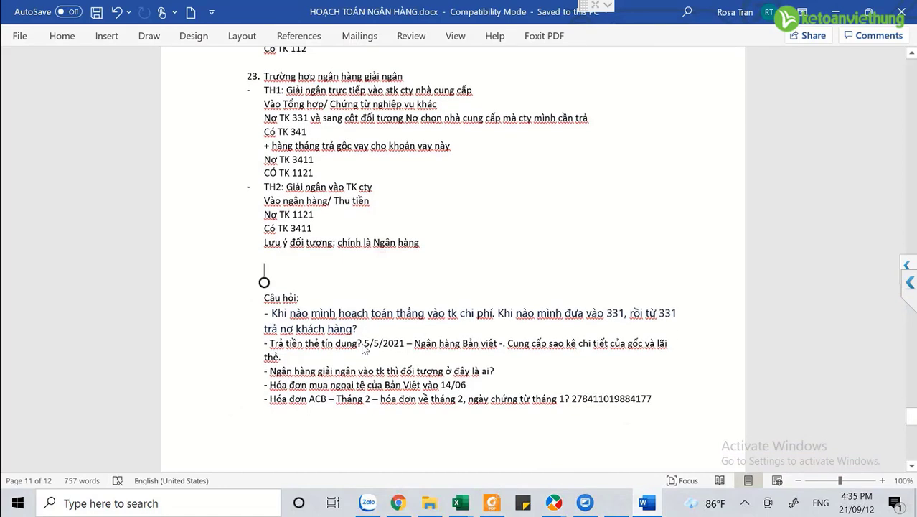
key(alt+Tab)
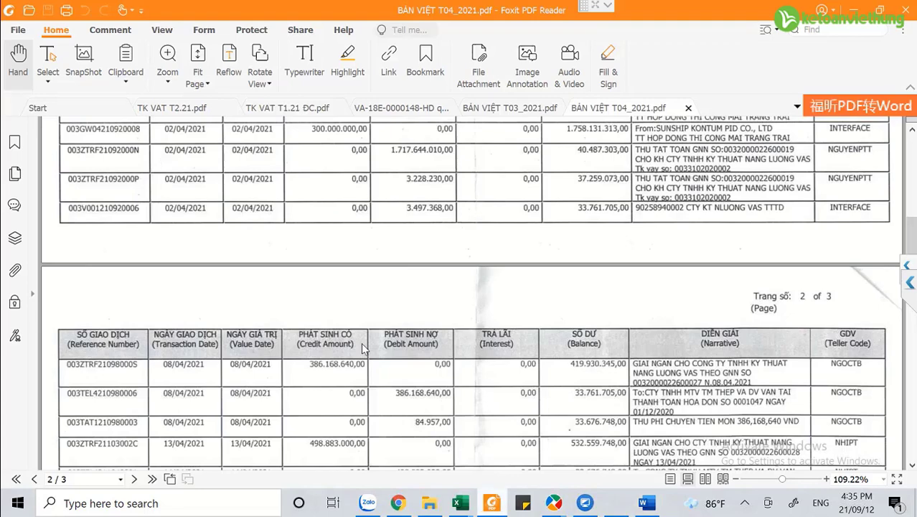
Close all open PDF statements and open the June statement SAO KÊ BV T6.pdf.
key(alt+F4)
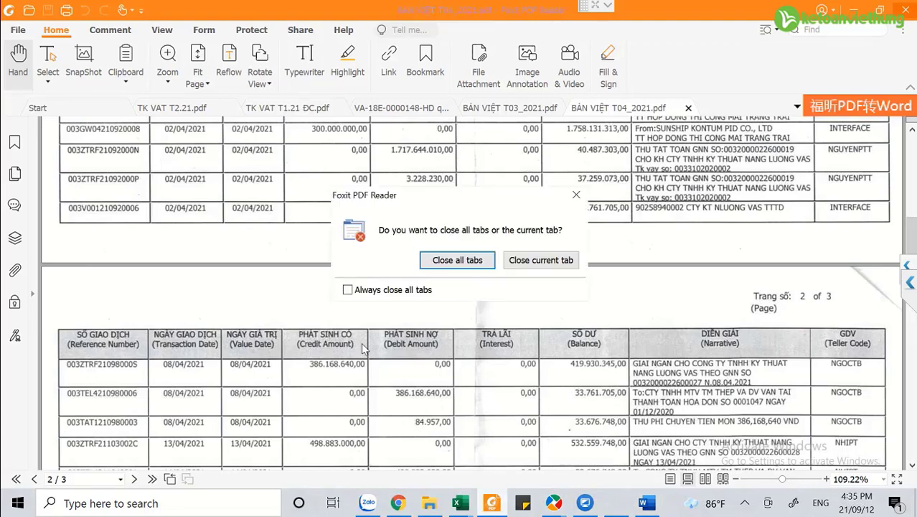
key(Return)
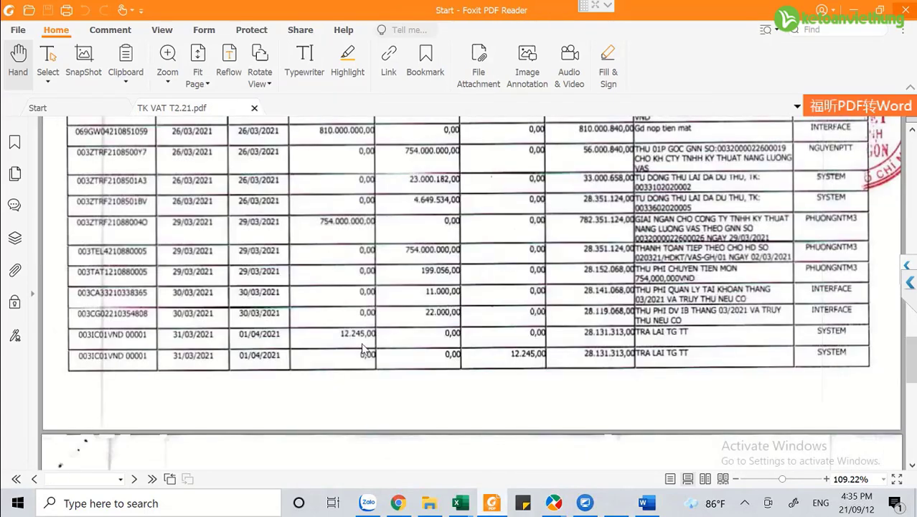
key(alt+Tab)
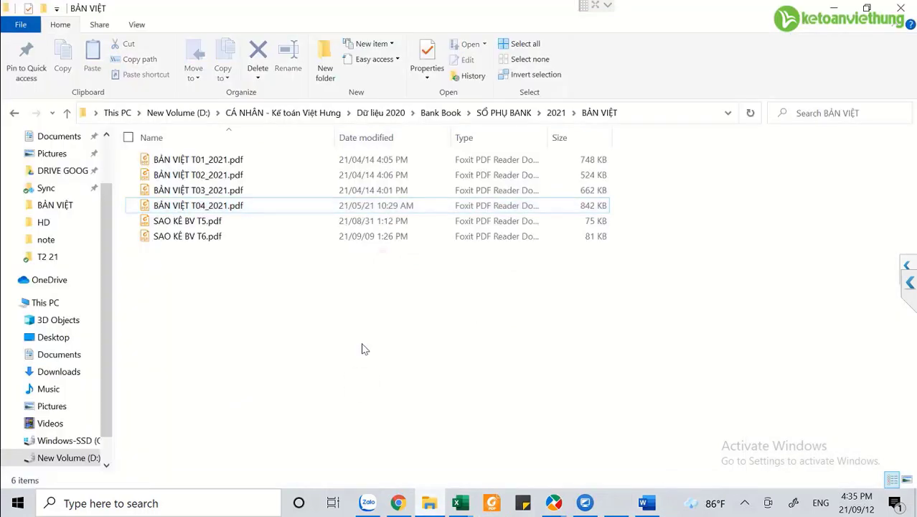
key(End)
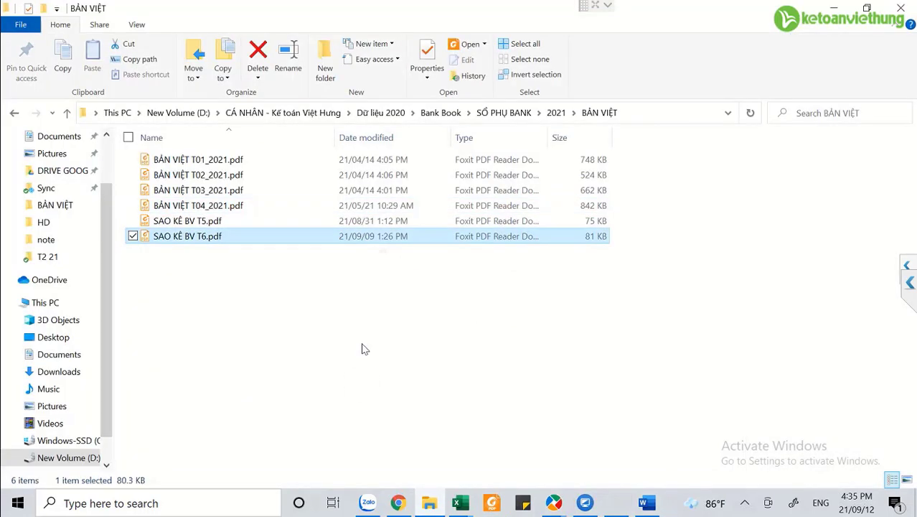
key(Return)
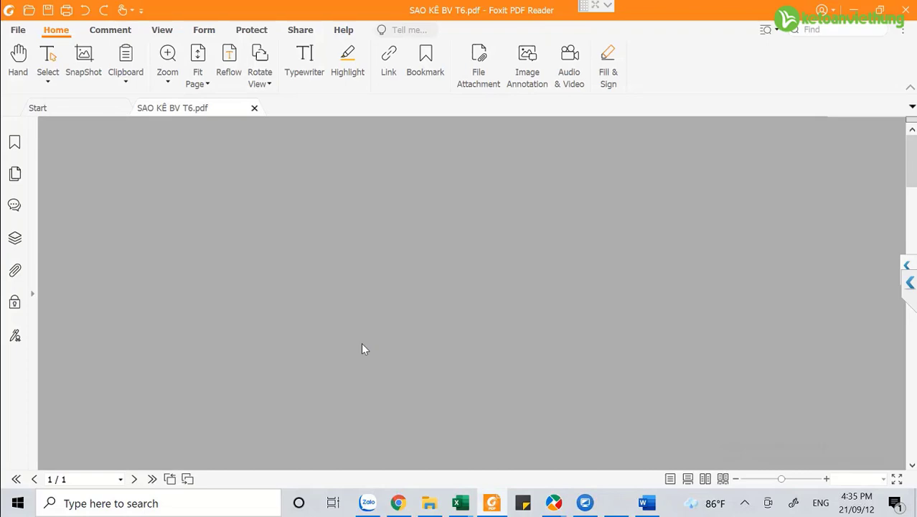
Scroll through the June statement's transactions, including the 14/06/2021 88,000,000.00 disbursement.
scroll(362, 349, down, 8)
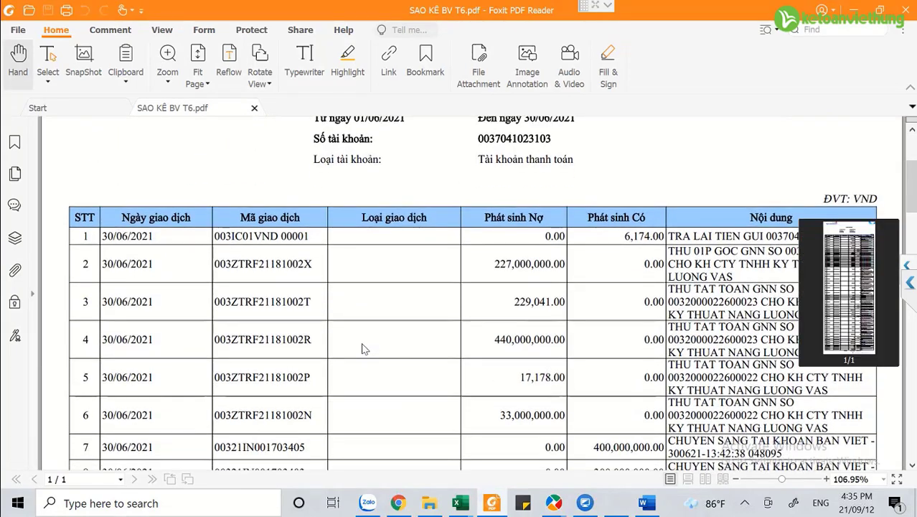
scroll(362, 349, down, 3)
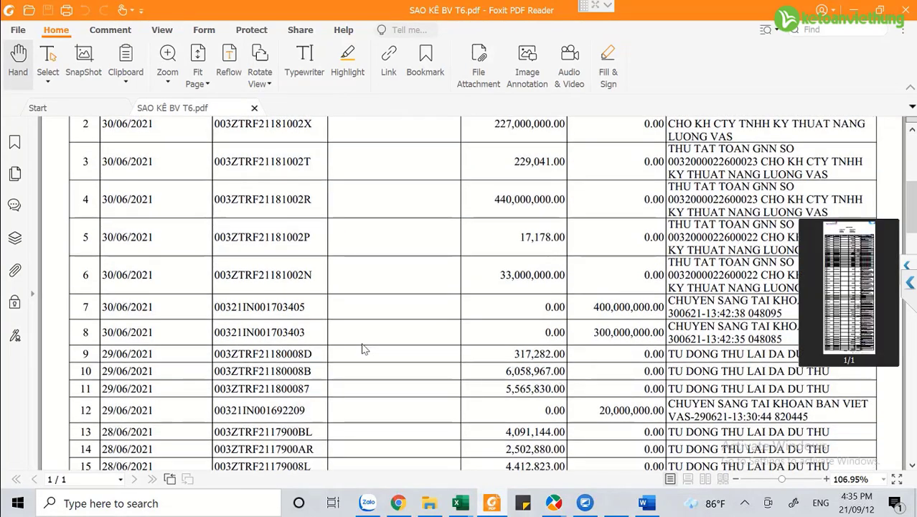
scroll(363, 349, down, 1)
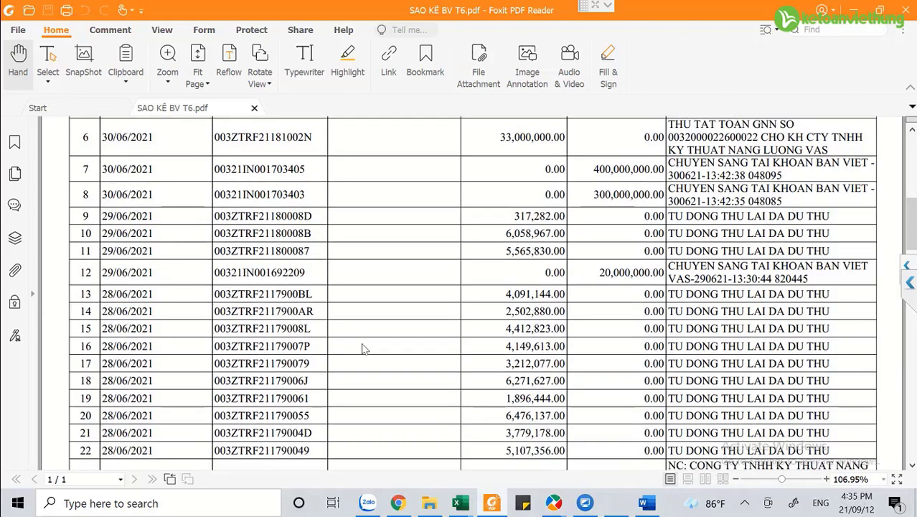
scroll(362, 349, down, 20)
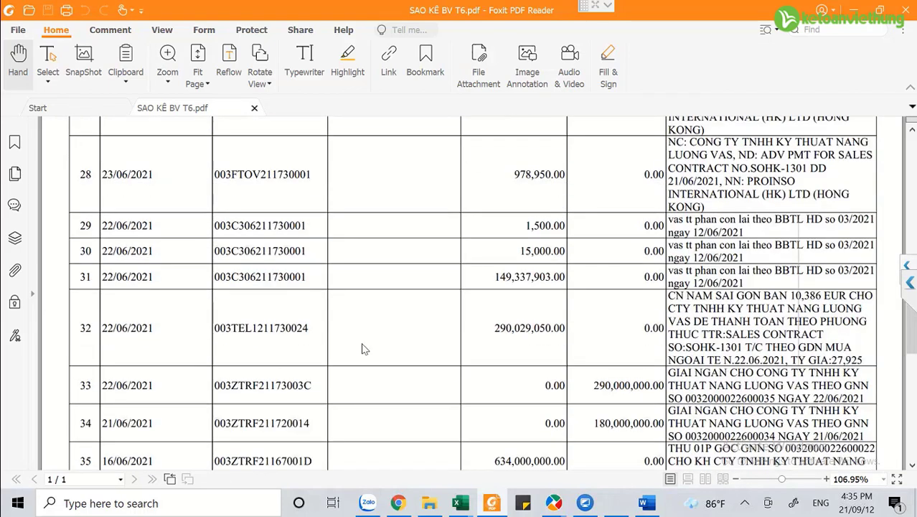
scroll(363, 349, down, 4)
scroll(362, 349, down, 10)
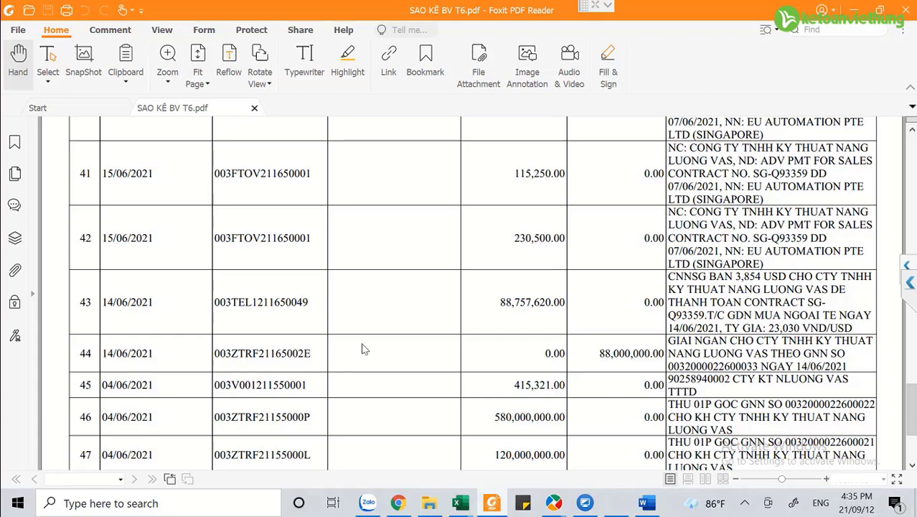
key(super+7)
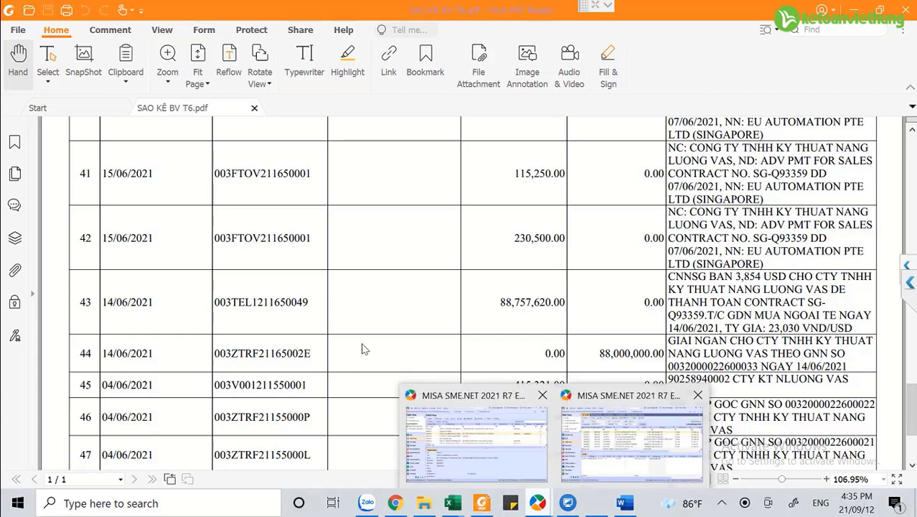
key(Escape)
scroll(364, 349, down, 2)
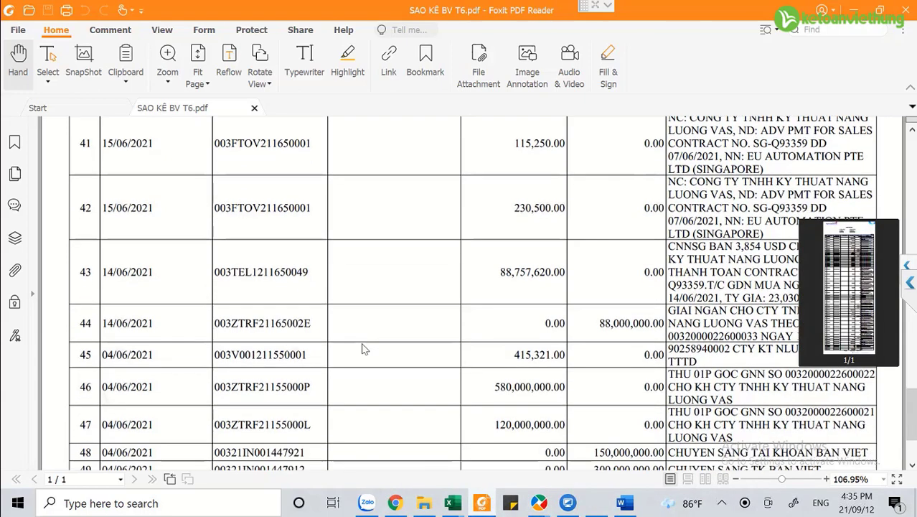
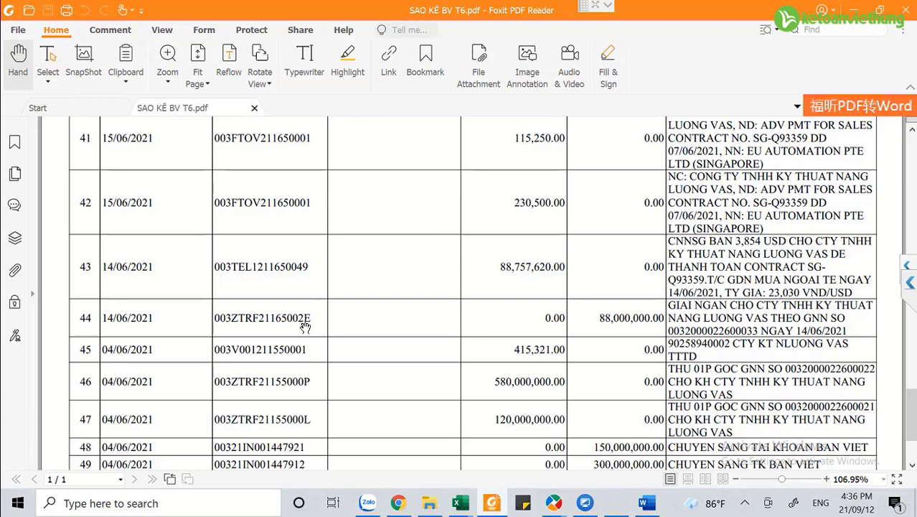
In the Word notes, check spelling suggestions for a flagged word near the invoice number.
key(alt+Tab)
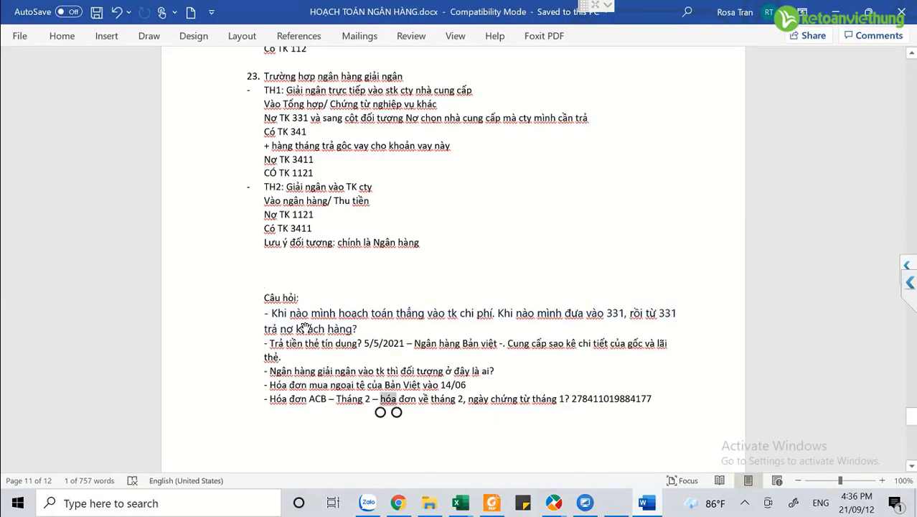
key(shift+F10)
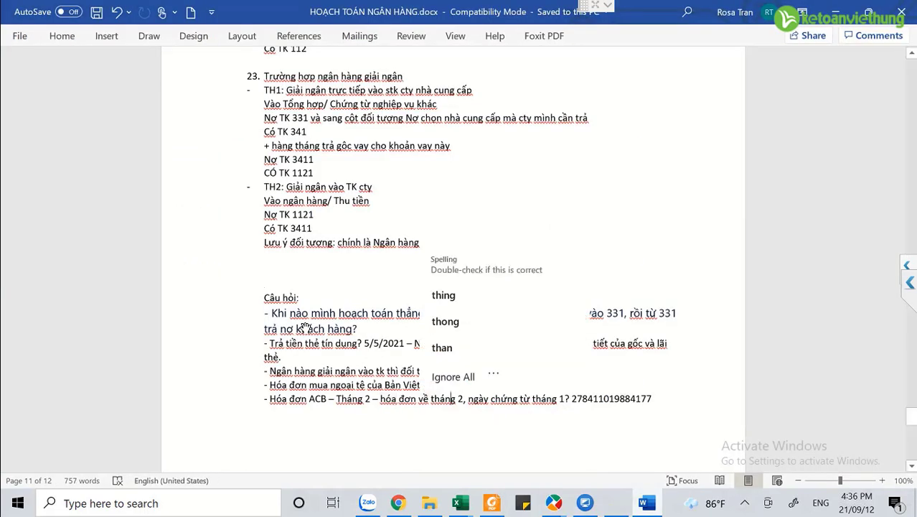
key(Escape)
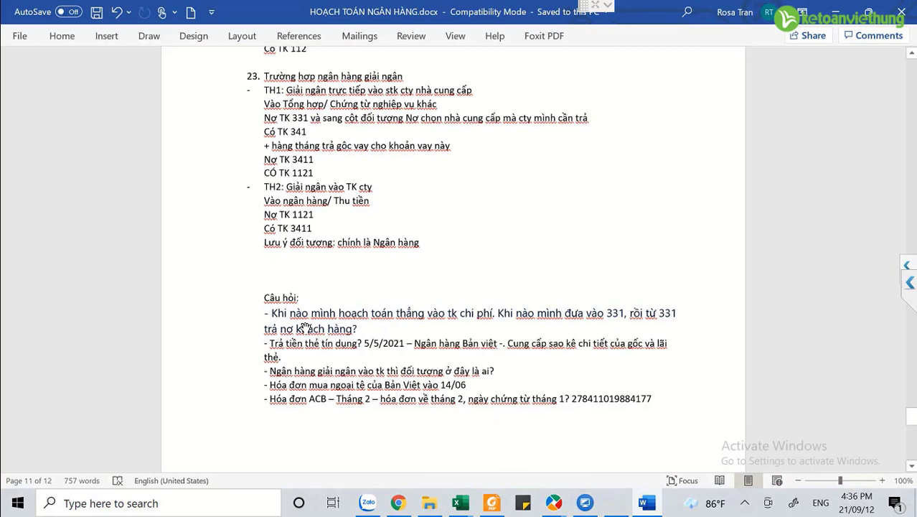
key(End)
key(ctrl+Left)
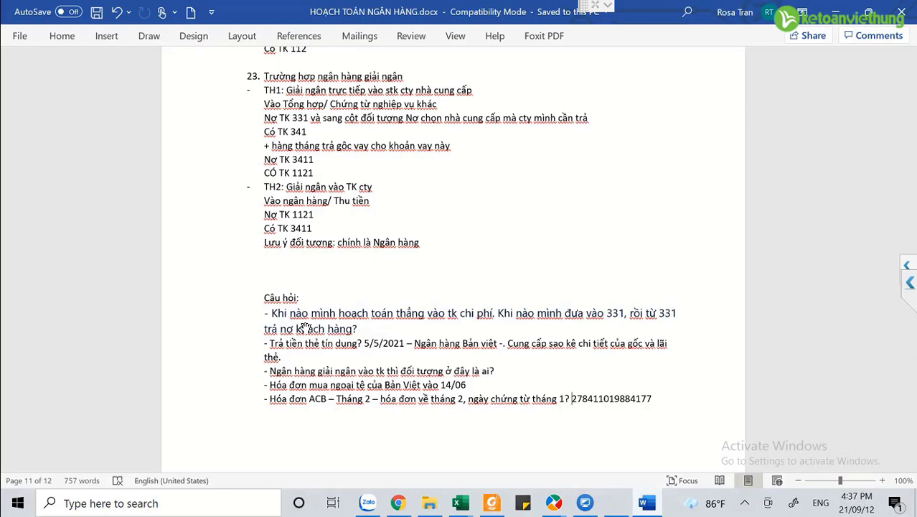
Recheck the flagged word's spelling suggestions, then switch to the BẢN VIỆT statements folder.
right_click(305, 327)
key(Escape)
right_click(305, 326)
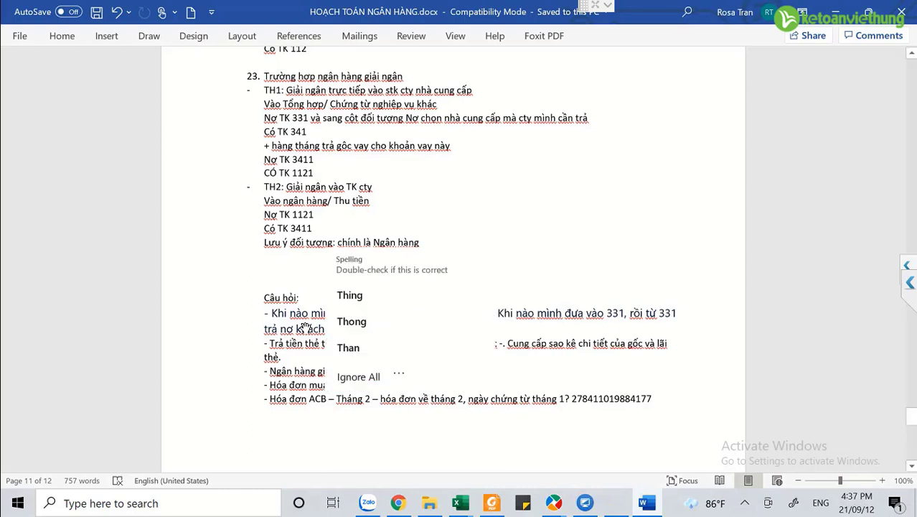
key(Escape)
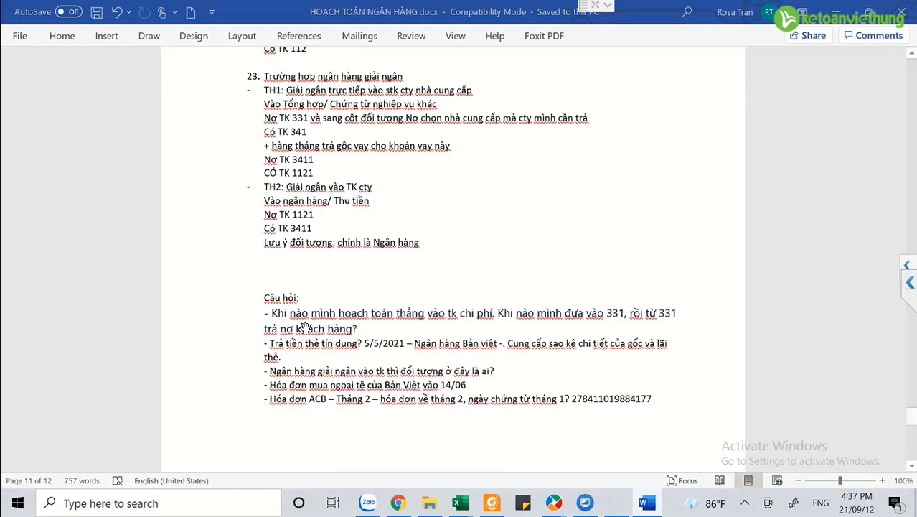
key(alt+Tab)
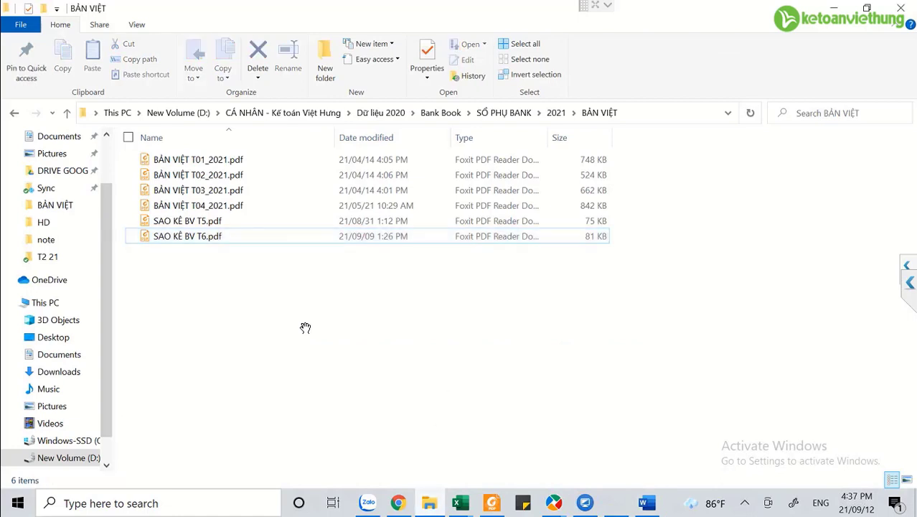
Go up to the SỔ PHỤ BANK folder, clear the selection, and return to the Word notes.
key(alt+Up)
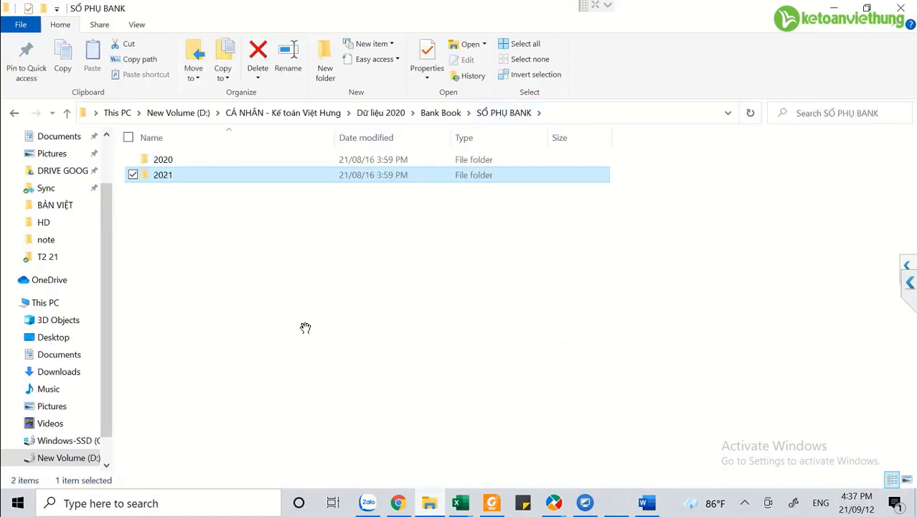
click(305, 328)
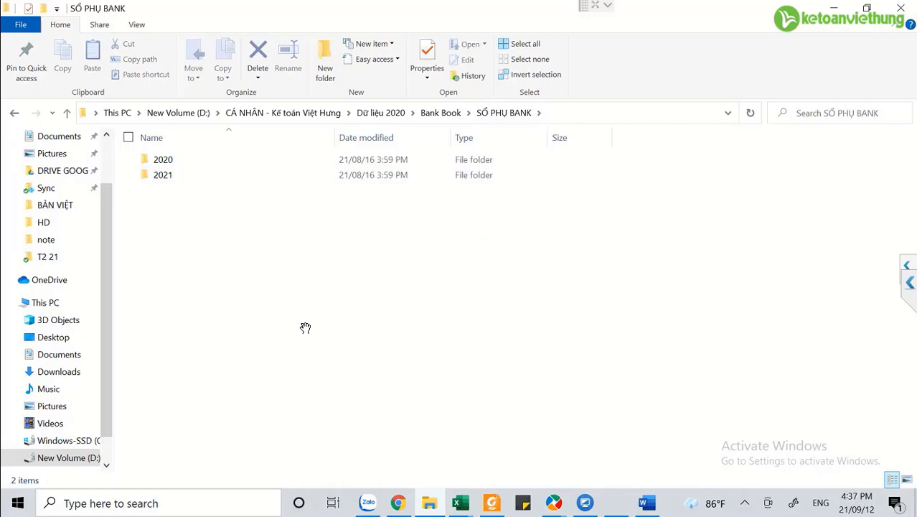
key(alt+Tab)
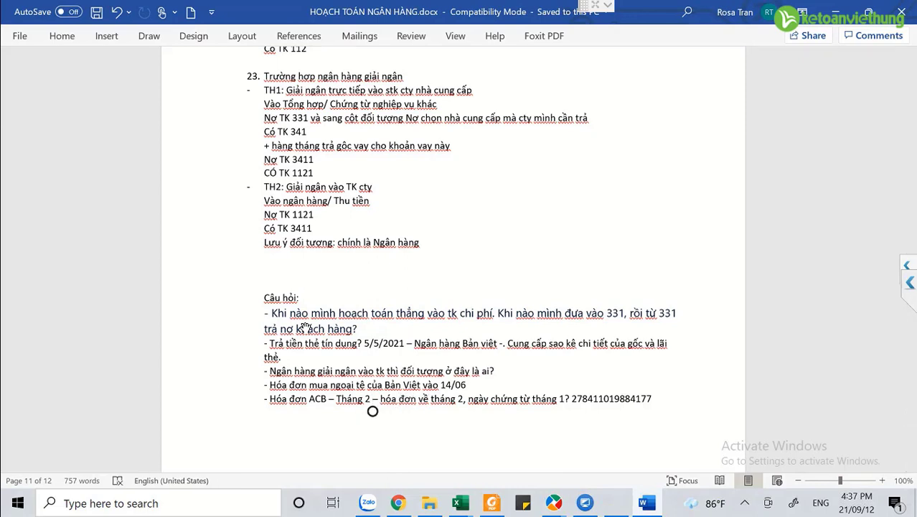
Load the Tháng 2 (February 2021) bank transactions for the ACB account.
mouse_move(553, 503)
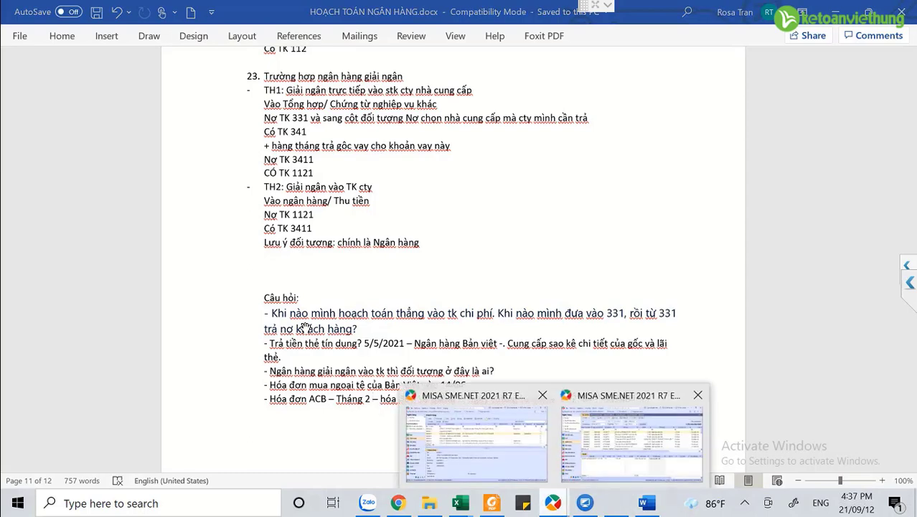
key(alt+Tab)
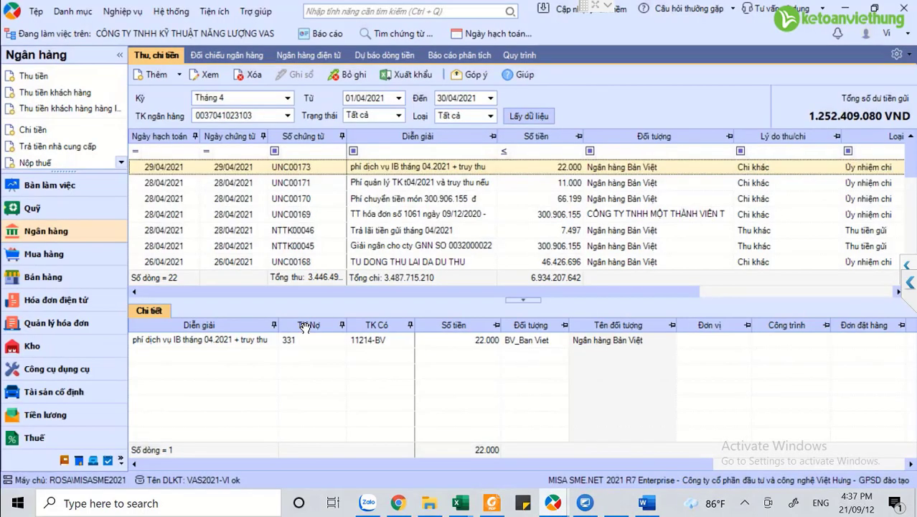
key(F4)
key(Down)
key(Down)
key(Down)
key(Down)
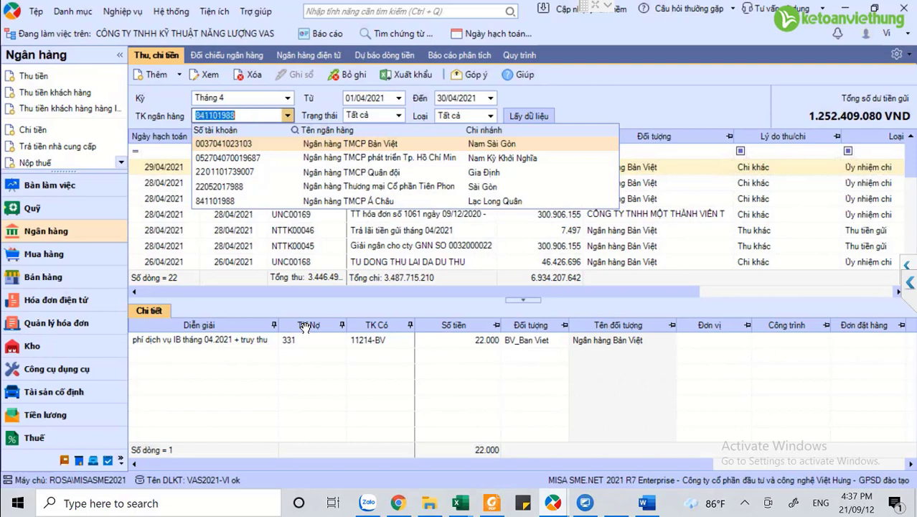
key(Return)
key(shift+Tab)
key(F4)
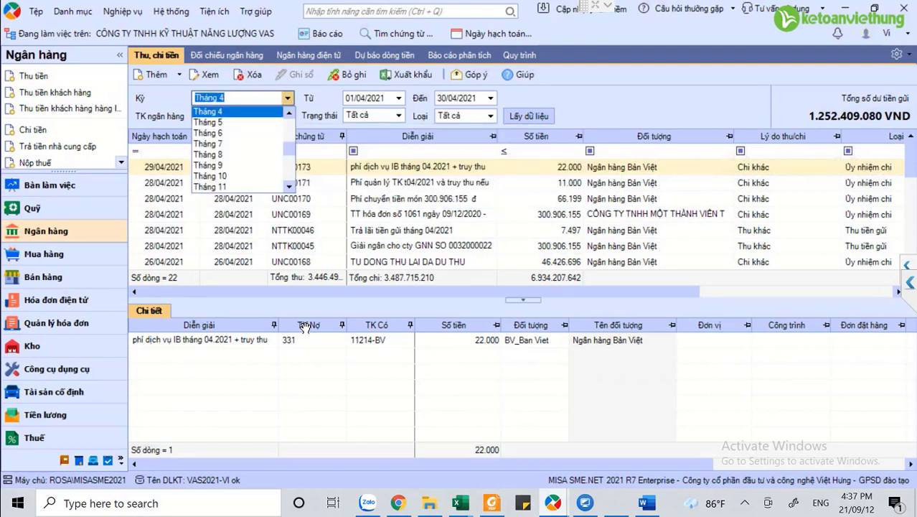
key(Up)
key(Up)
key(Return)
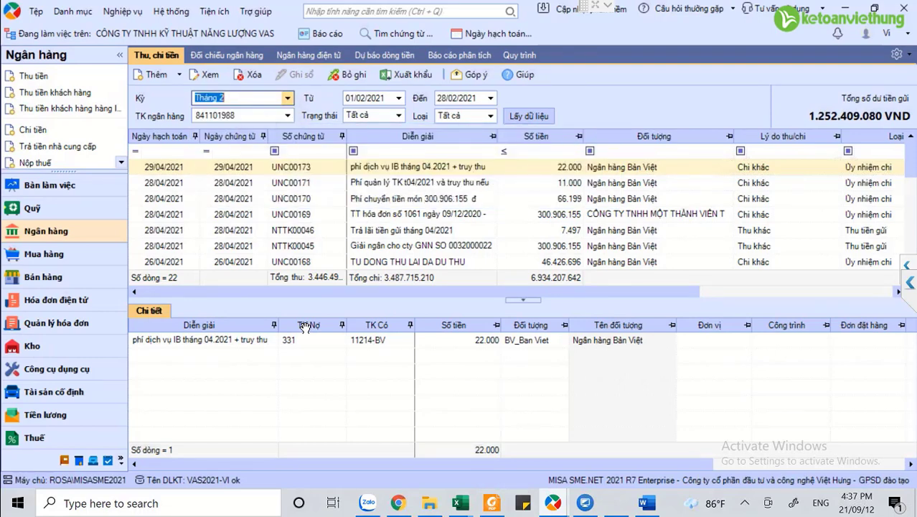
key(Return)
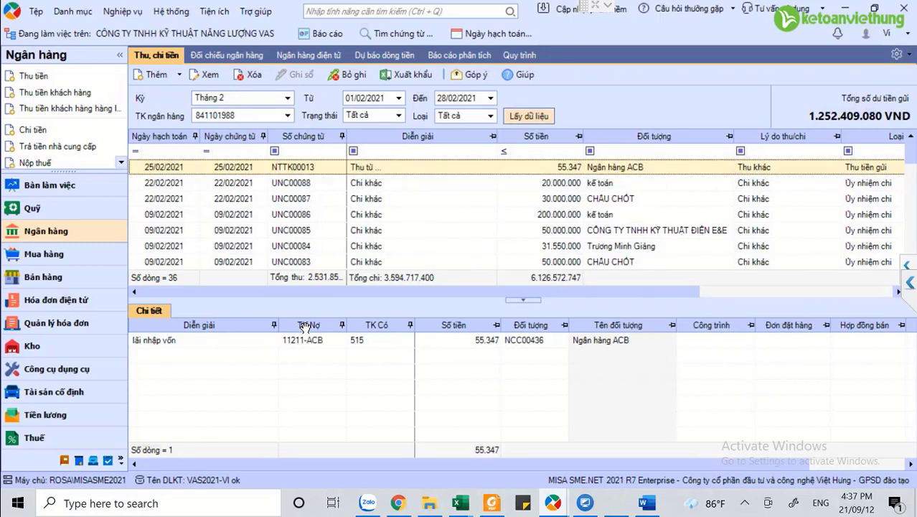
Review payment voucher UNC00073 (50.000.000, debit 331, credit 11211-ACB), then close it.
scroll(304, 327, down, 3)
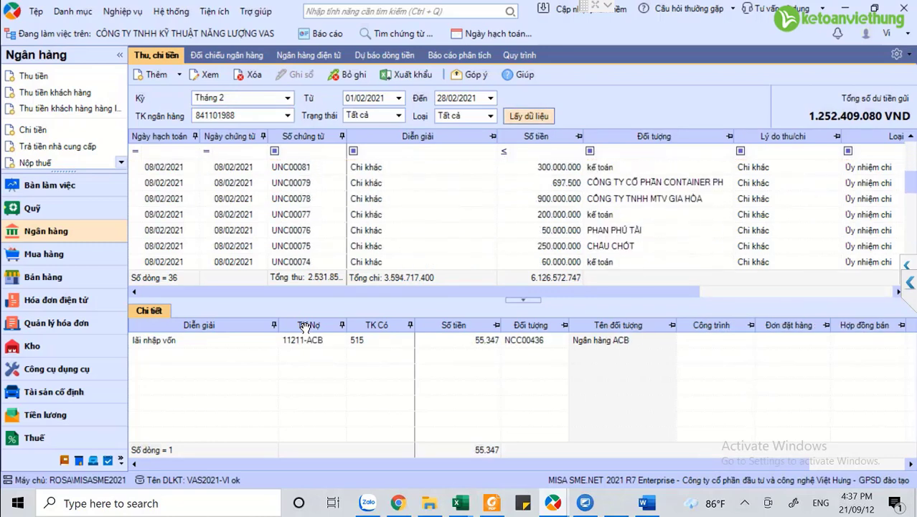
scroll(305, 326, down, 3)
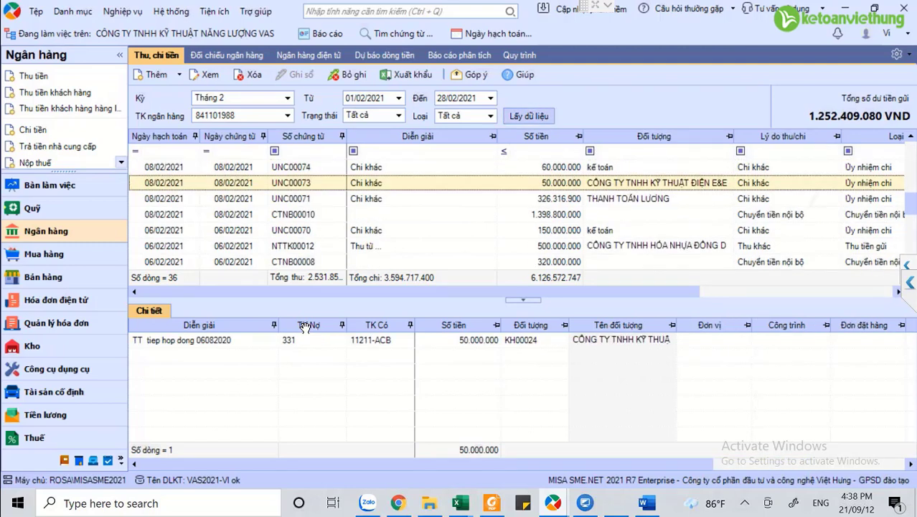
double_click(305, 327)
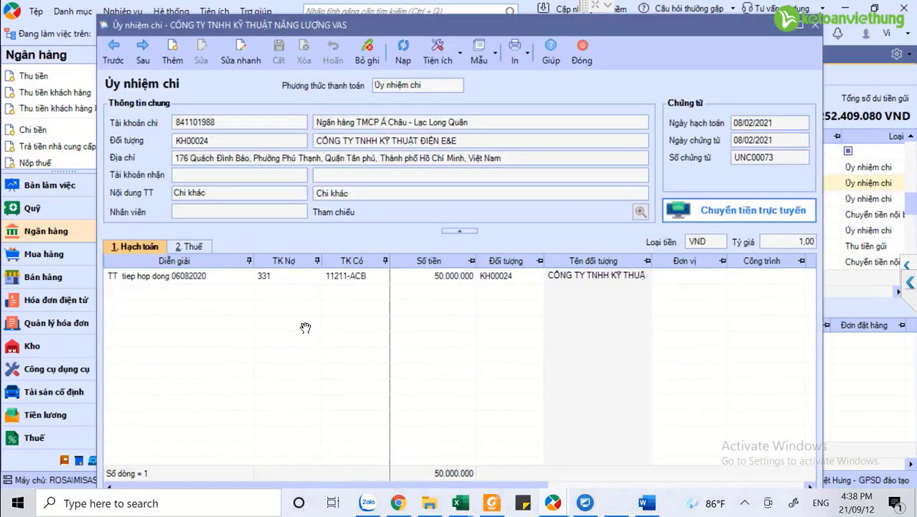
key(Escape)
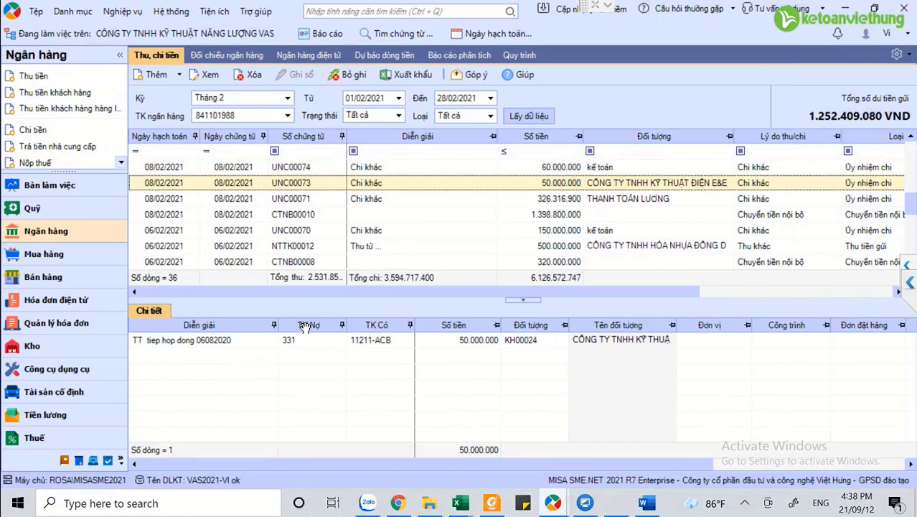
scroll(305, 328, up, 1)
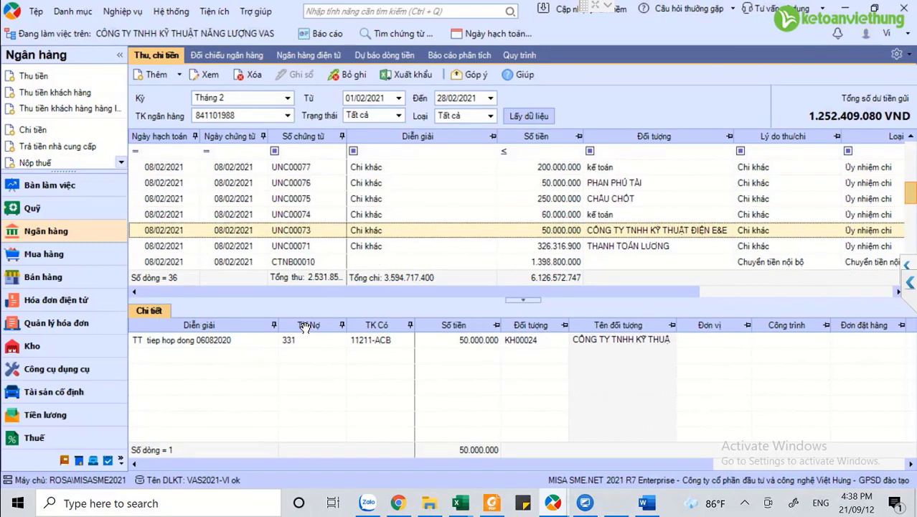
scroll(305, 327, up, 2)
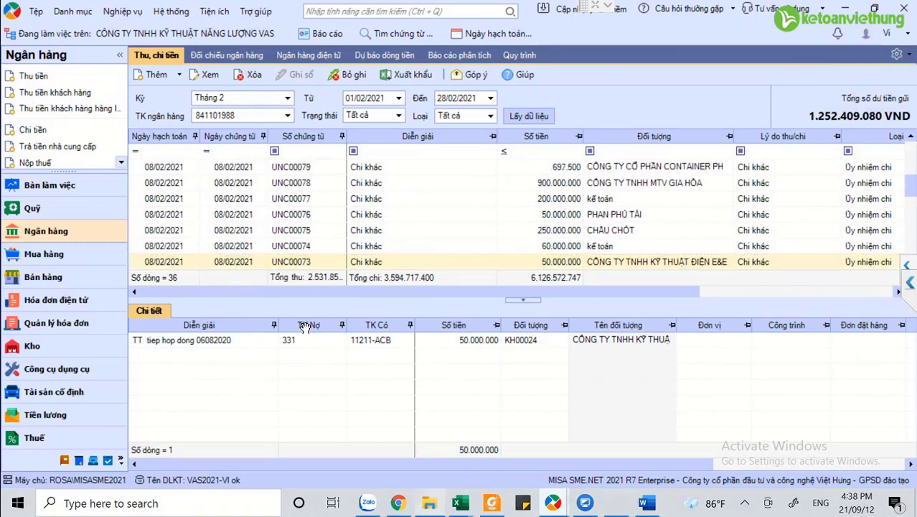
key(alt+Tab)
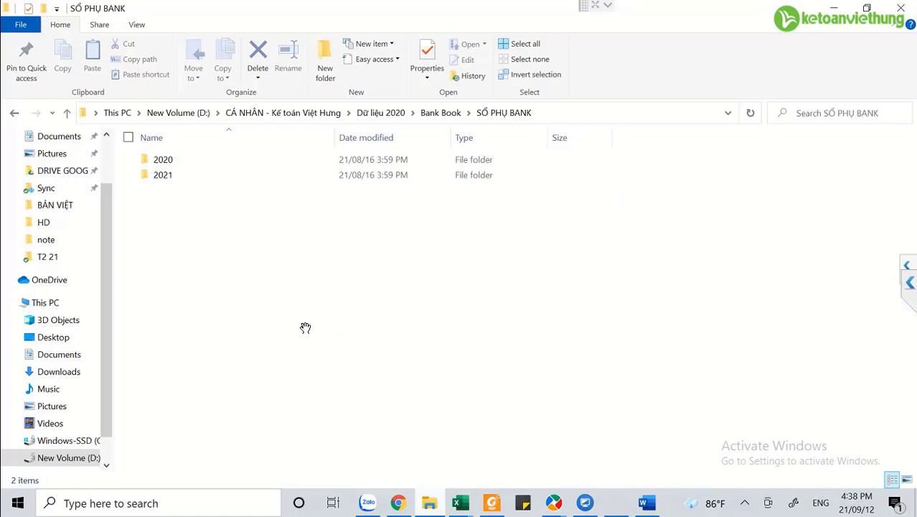
Go to HĐON 6 THÁNG ĐẦU 2021 > THÁNG 02 - 2021 > 2. BANK > ACB BANK and open CCF10032021_0005.pdf.
key(alt+Up)
key(alt+Up)
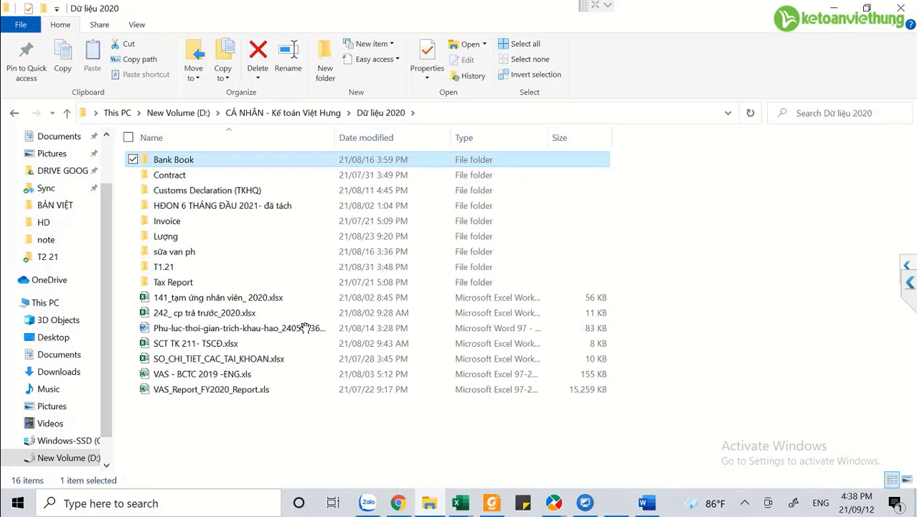
key(h)
key(Return)
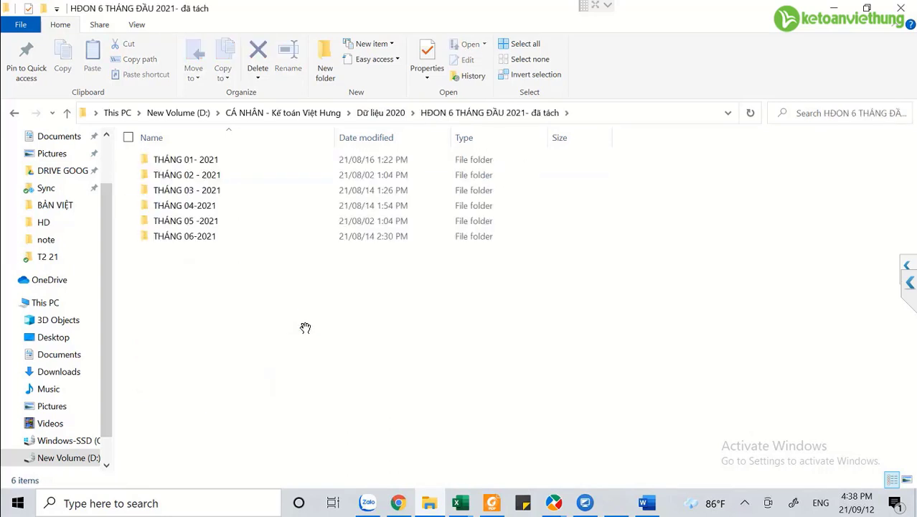
key(Down)
key(Return)
key(2)
key(Return)
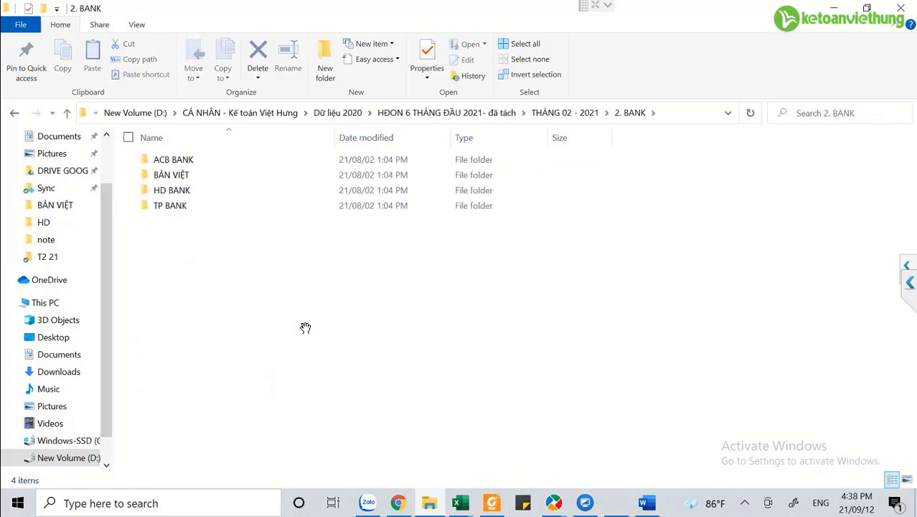
key(a)
key(Return)
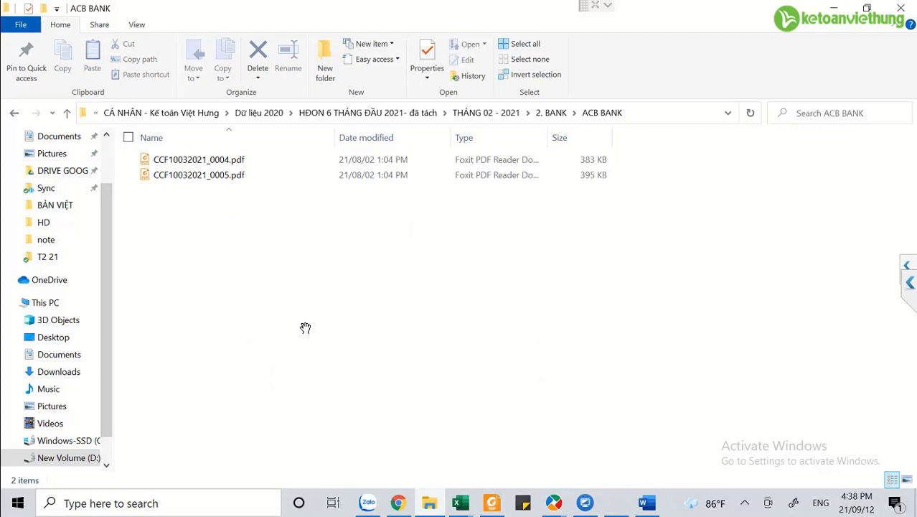
key(Down)
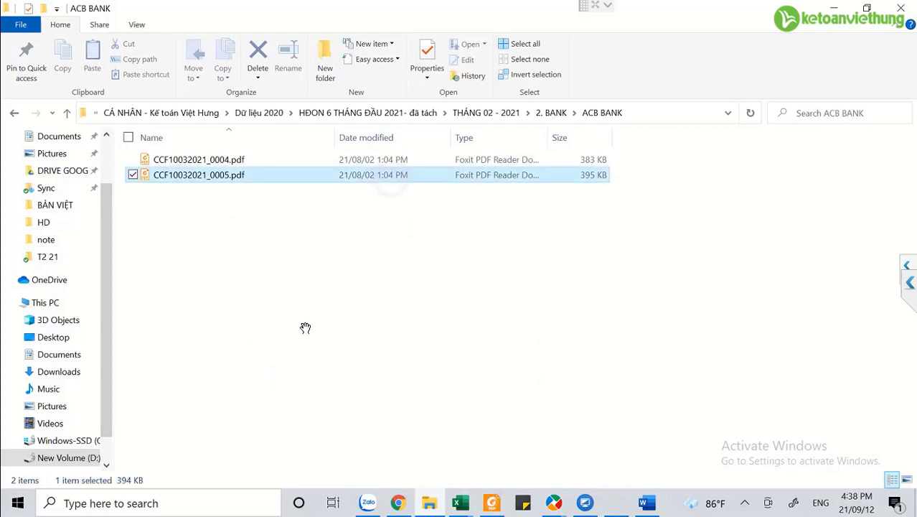
key(Return)
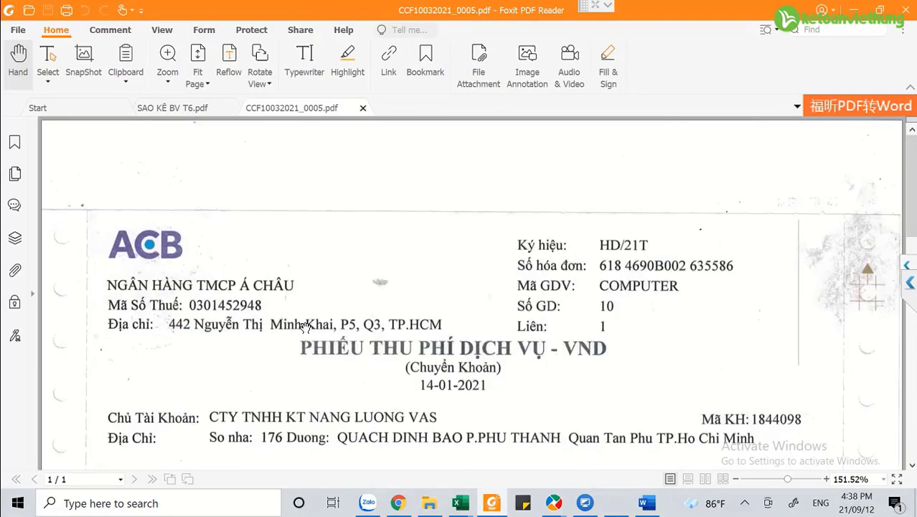
Scroll the ACB receipt to the 117,513 VND fee, 11,751 VND VAT and 129,264 VND total.
scroll(305, 327, down, 1)
scroll(305, 327, down, 1)
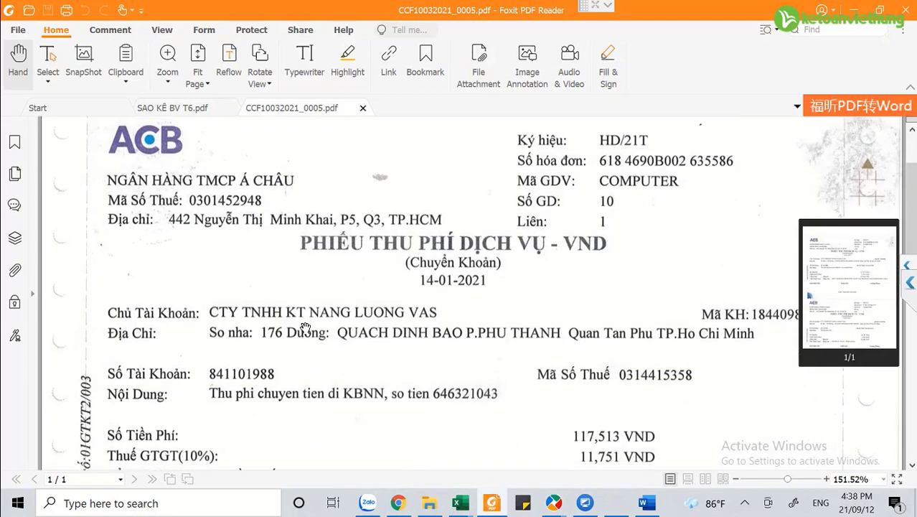
scroll(304, 327, up, 1)
scroll(304, 327, down, 1)
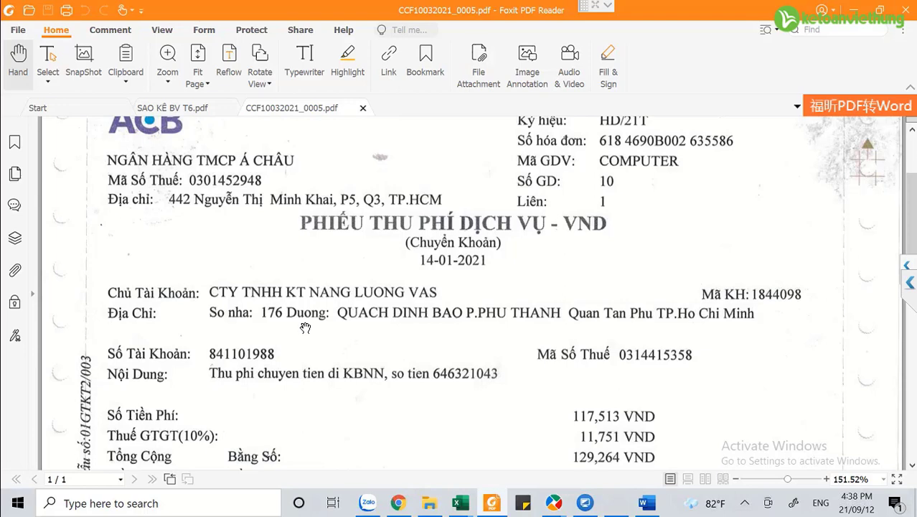
scroll(305, 327, down, 1)
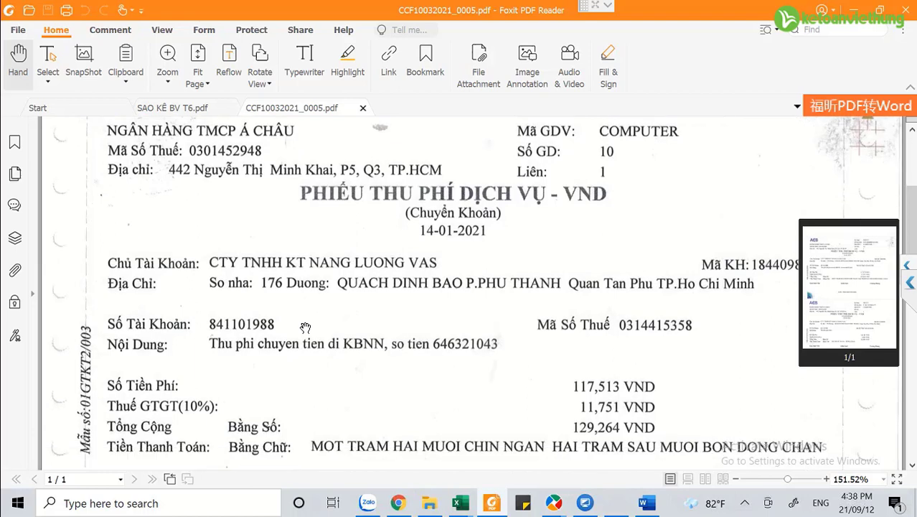
scroll(304, 328, down, 1)
scroll(305, 327, up, 1)
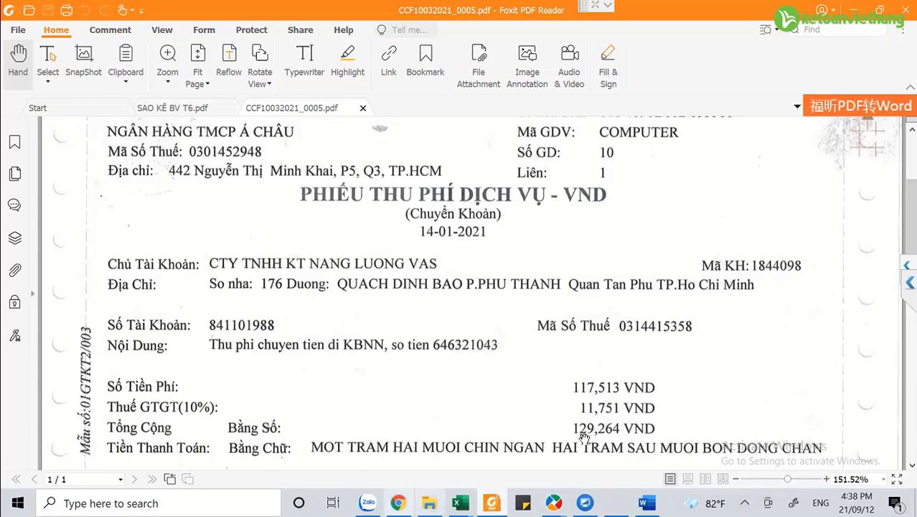
Create a new month 1 VAT declaration that includes the PL 01-2/GTGT purchase annex.
mouse_move(553, 506)
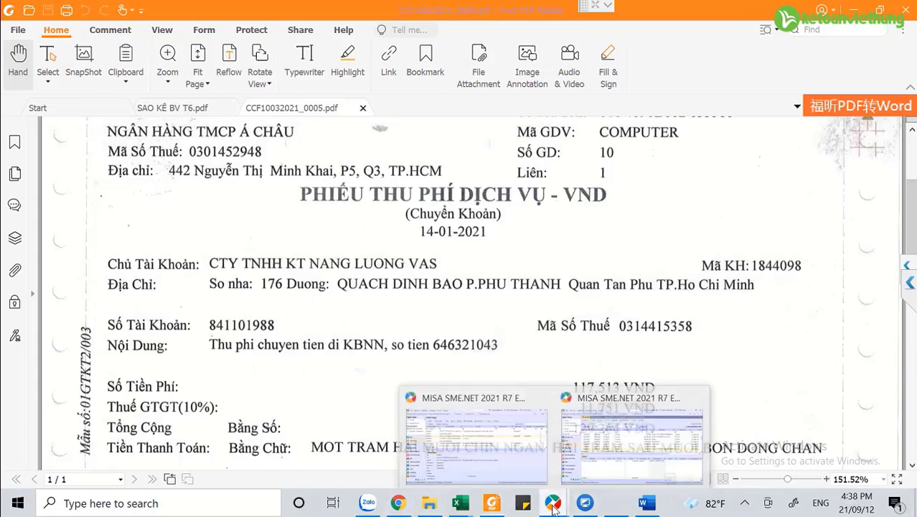
click(615, 450)
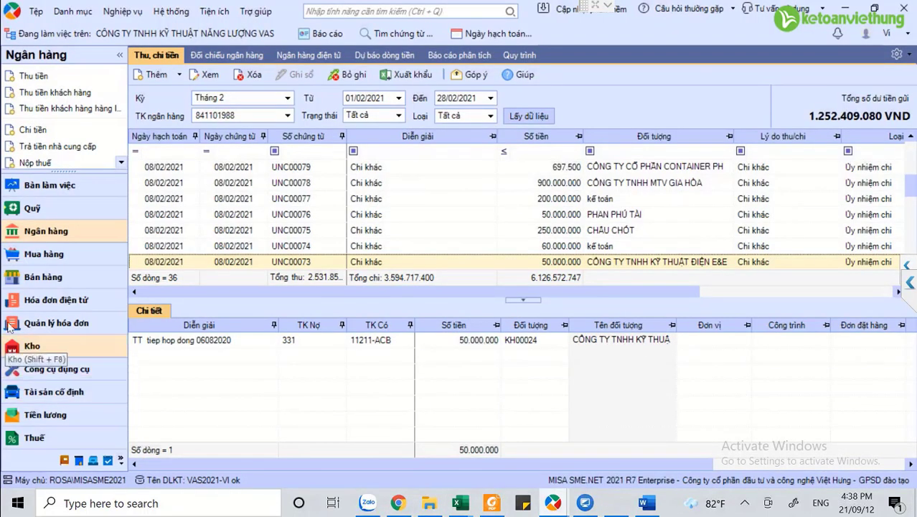
click(59, 440)
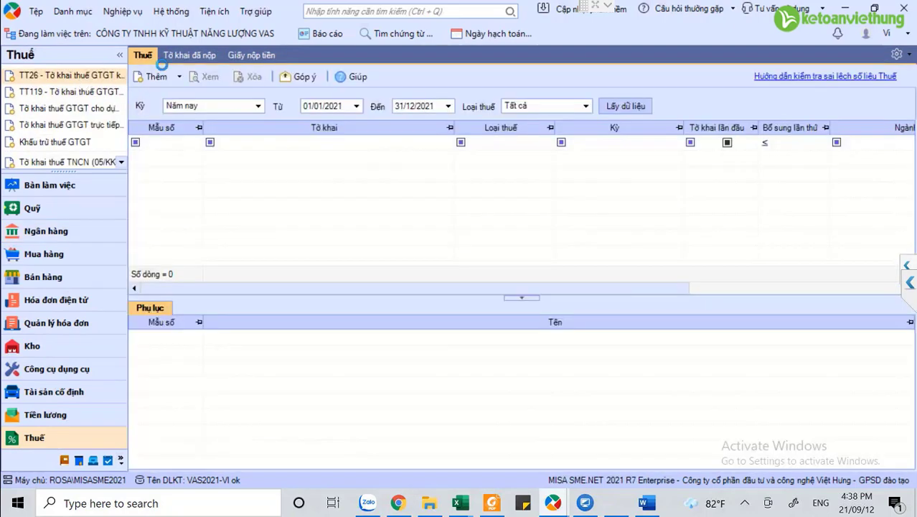
click(182, 80)
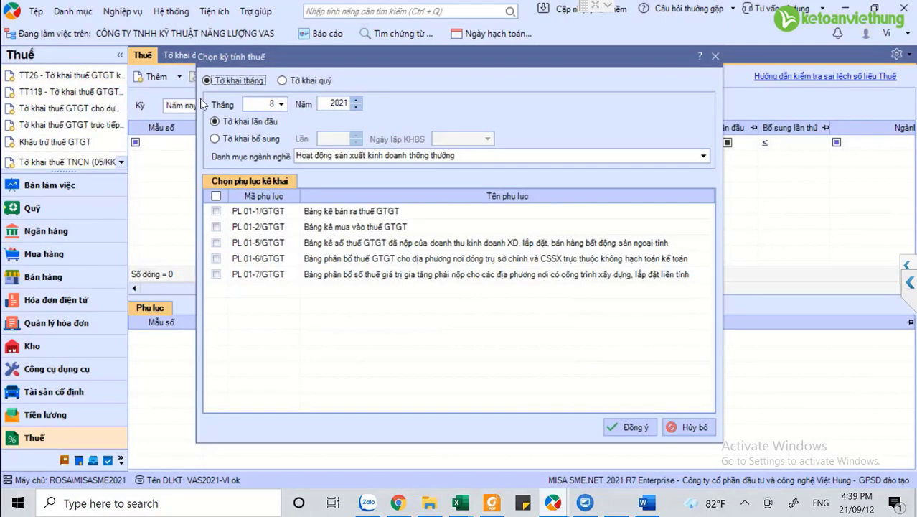
click(282, 105)
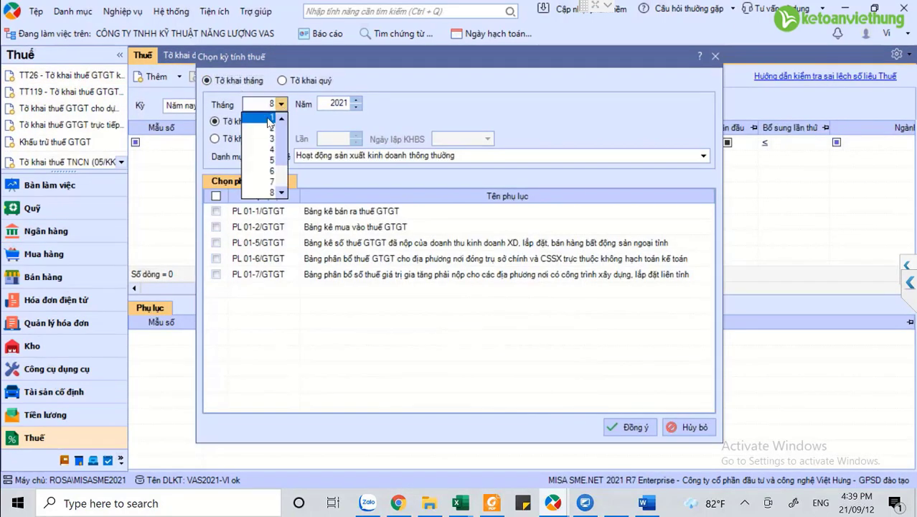
click(266, 120)
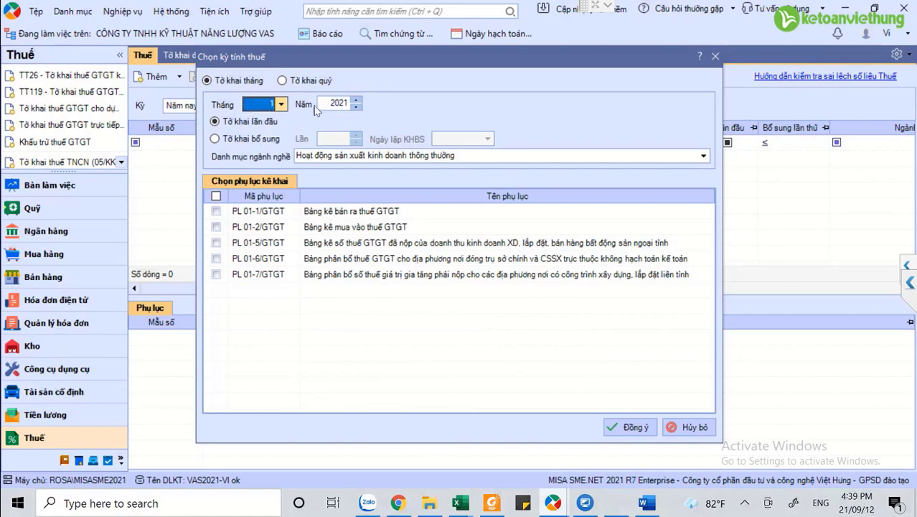
click(215, 227)
click(629, 427)
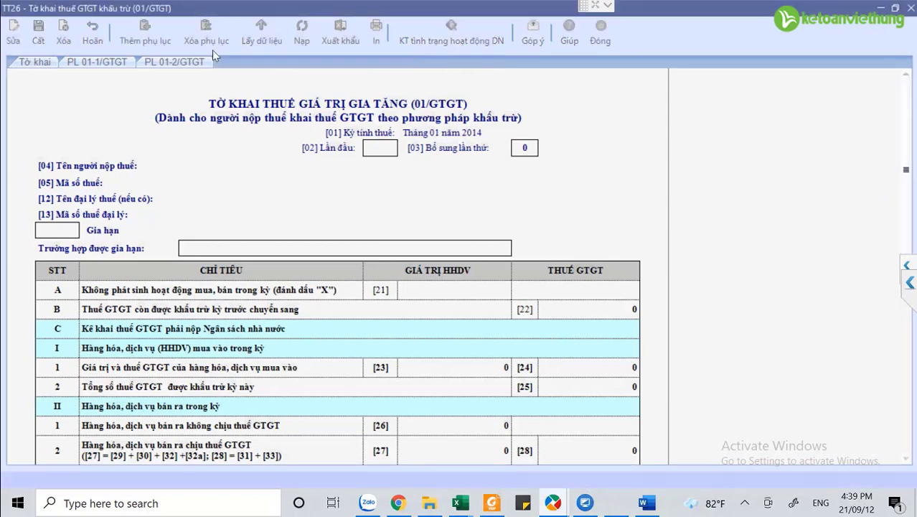
In the PL 01-2/GTGT voucher picker, untick ACB fee invoice 274690B002442.
click(165, 65)
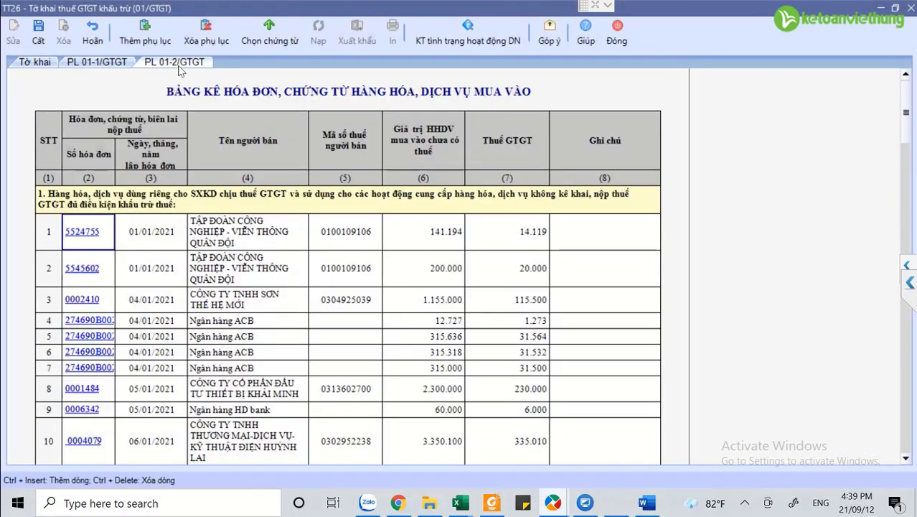
click(259, 43)
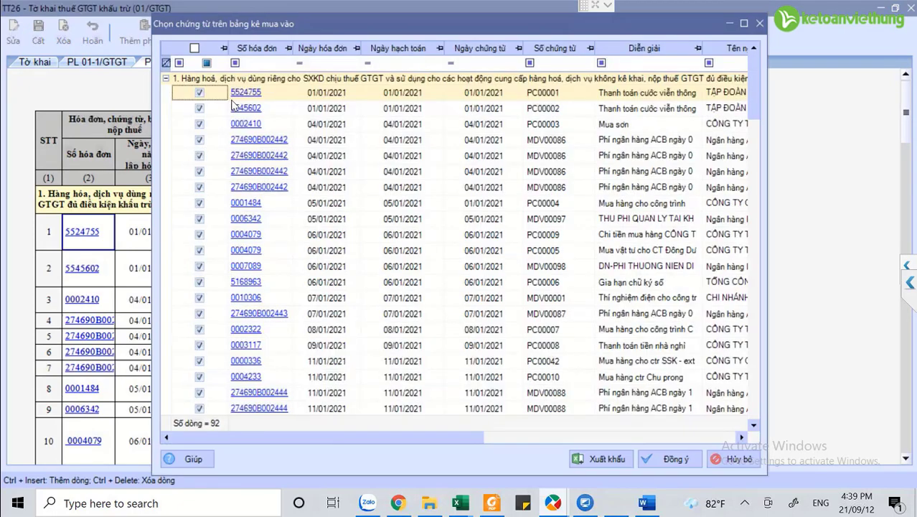
click(336, 139)
click(307, 187)
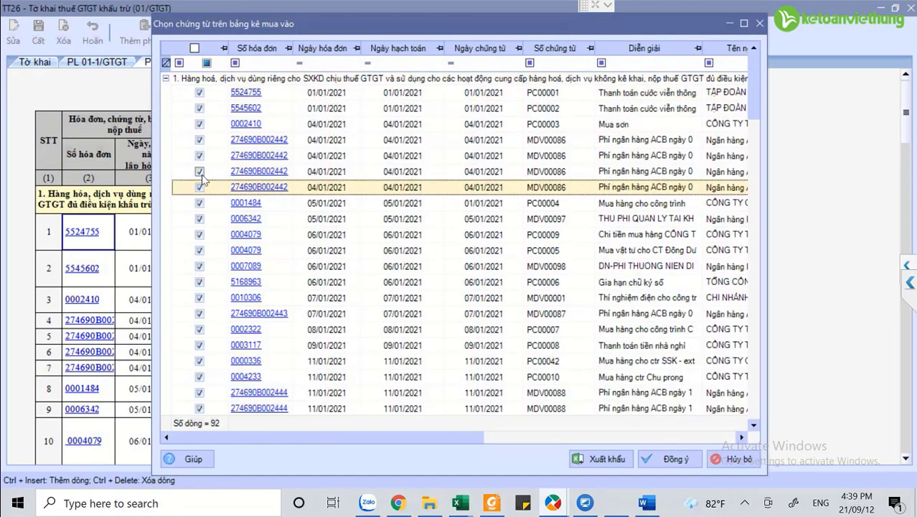
click(199, 172)
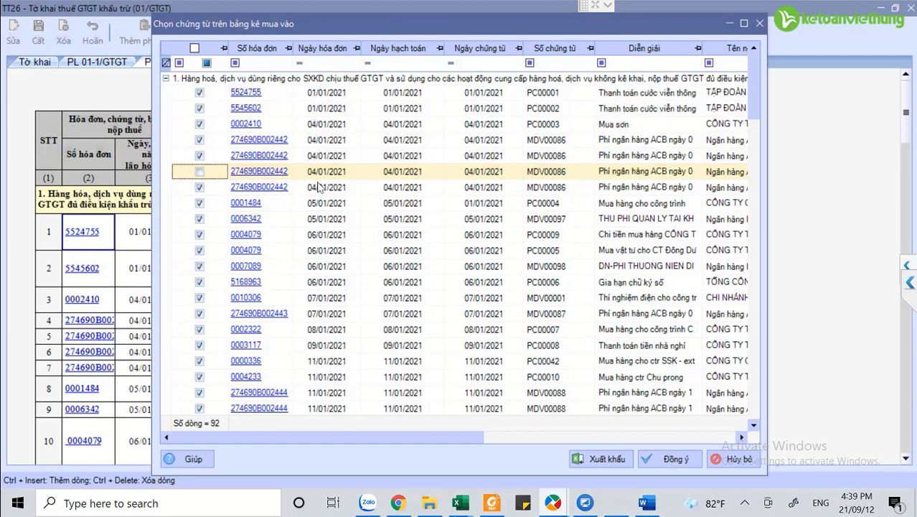
click(270, 175)
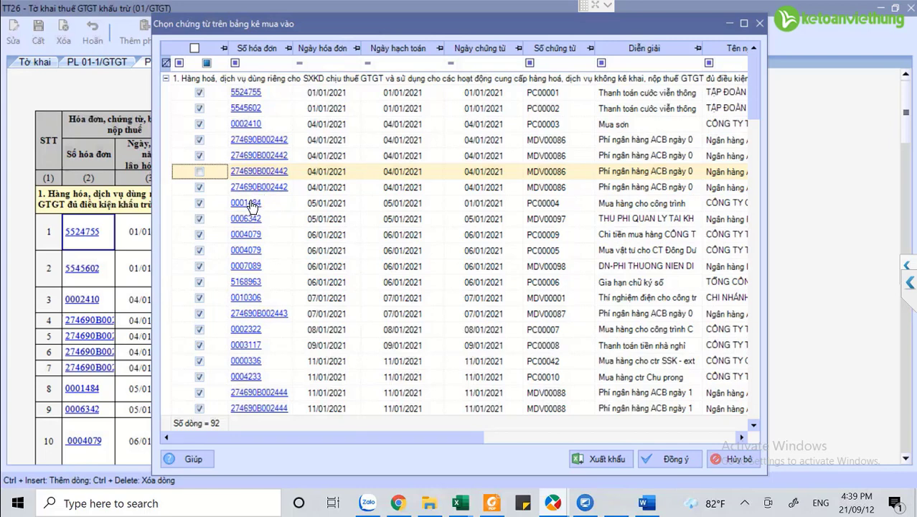
Capture the whole MISA purchase-voucher picker window with Zalo's screenshot tool and copy it.
key(alt+Tab)
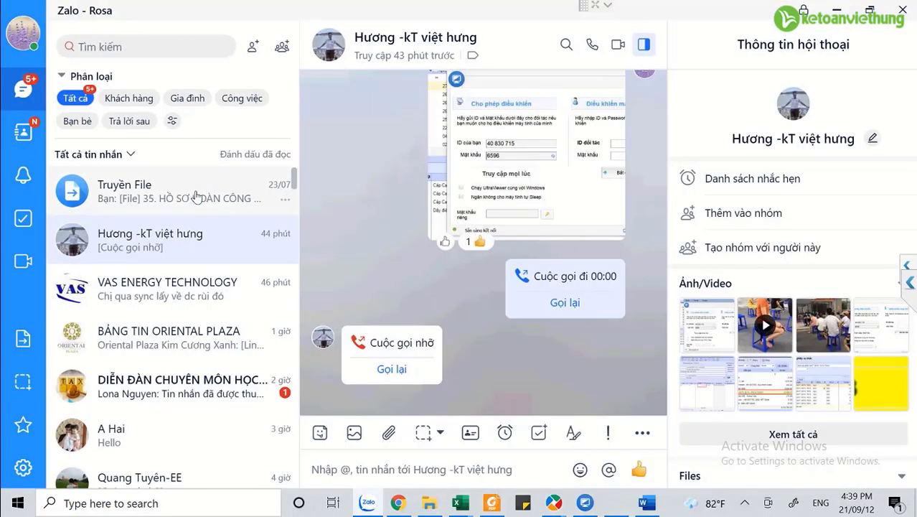
key(ctrl+alt+s)
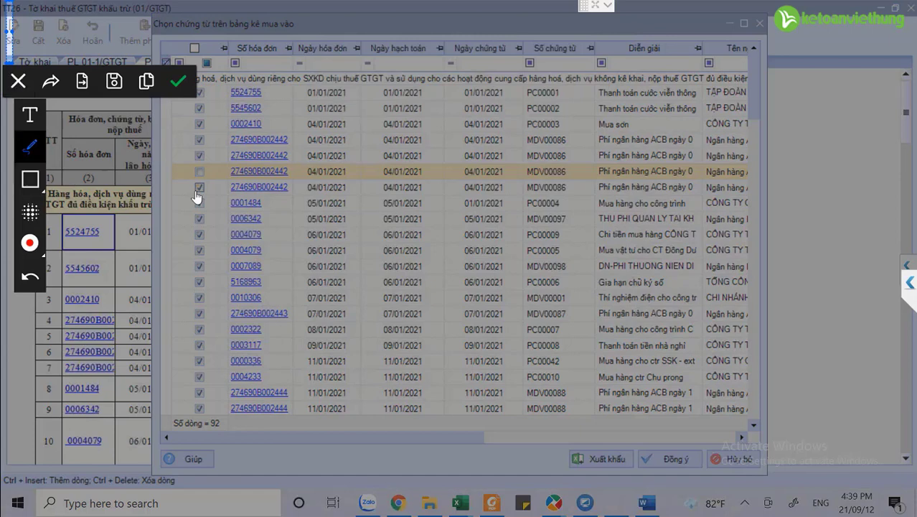
mouse_move(4, 0)
mouse_down()
mouse_move(109, 105)
mouse_move(429, 385)
mouse_move(805, 406)
mouse_move(914, 466)
mouse_move(912, 492)
mouse_move(864, 494)
mouse_up()
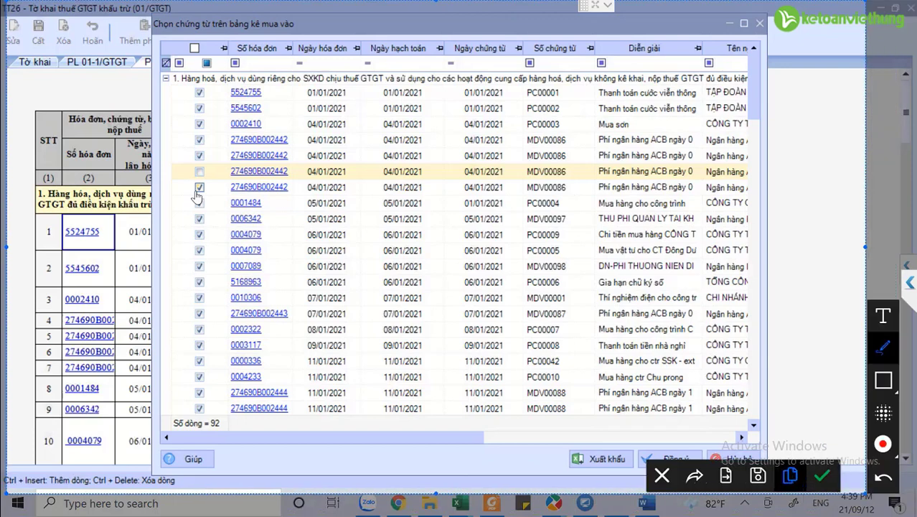
key(ctrl+c)
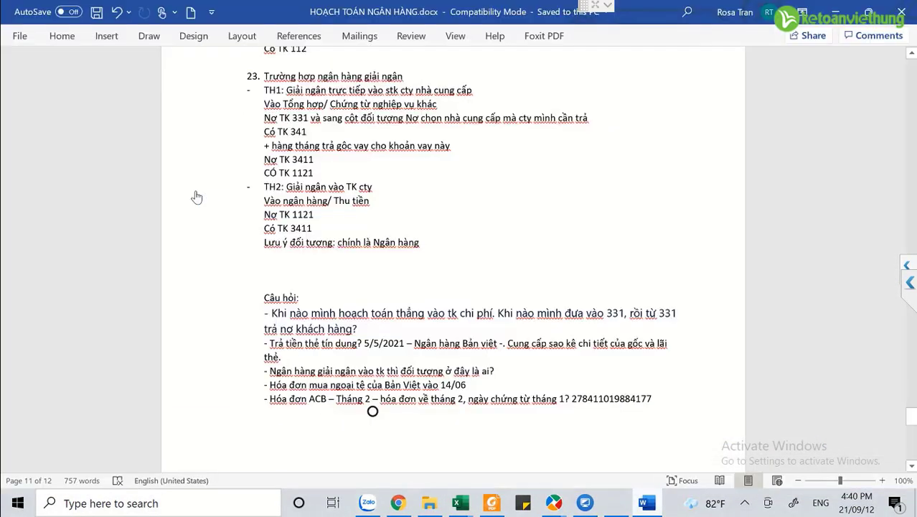
Delete the last question line in the notes, then undo the deletion.
key(End)
key(Up)
key(shift+Down)
key(Delete)
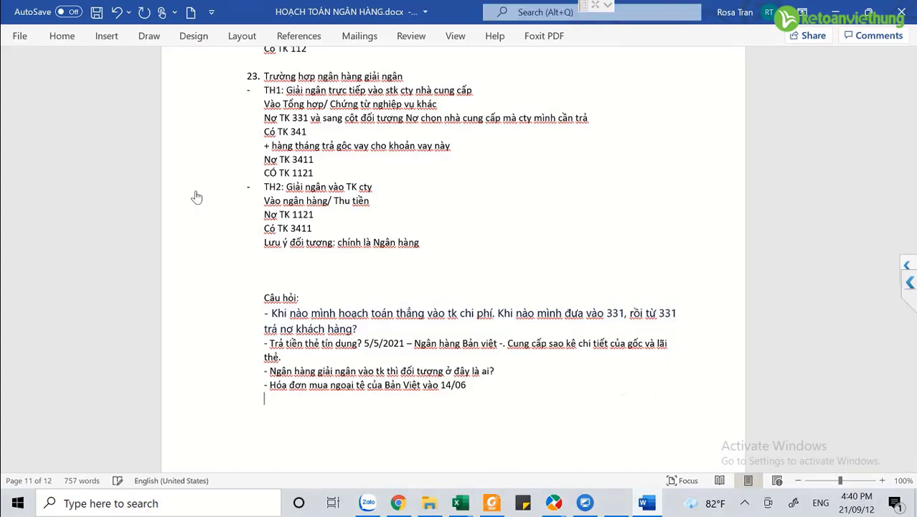
key(ctrl+z)
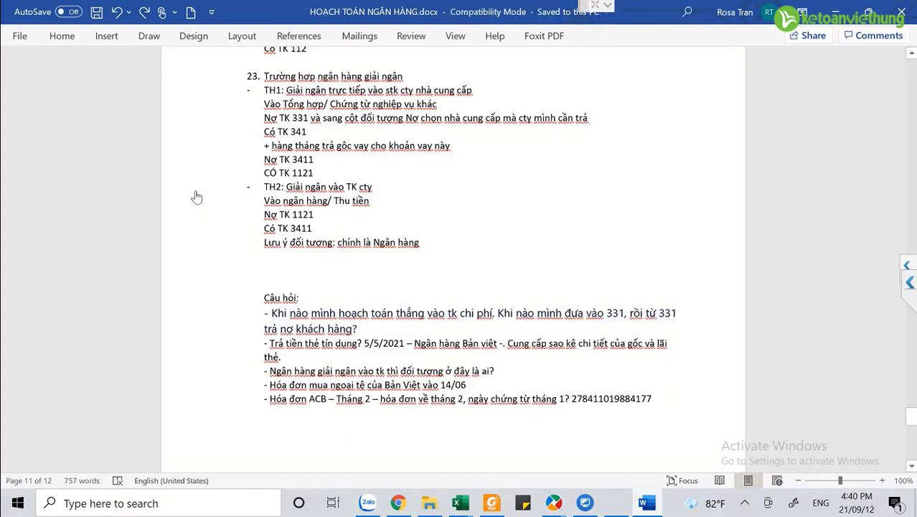
Add a new page headed 'HÓA ĐƠN VỀ CHẬM' and paste the MISA screenshot beneath it.
key(ctrl+Return)
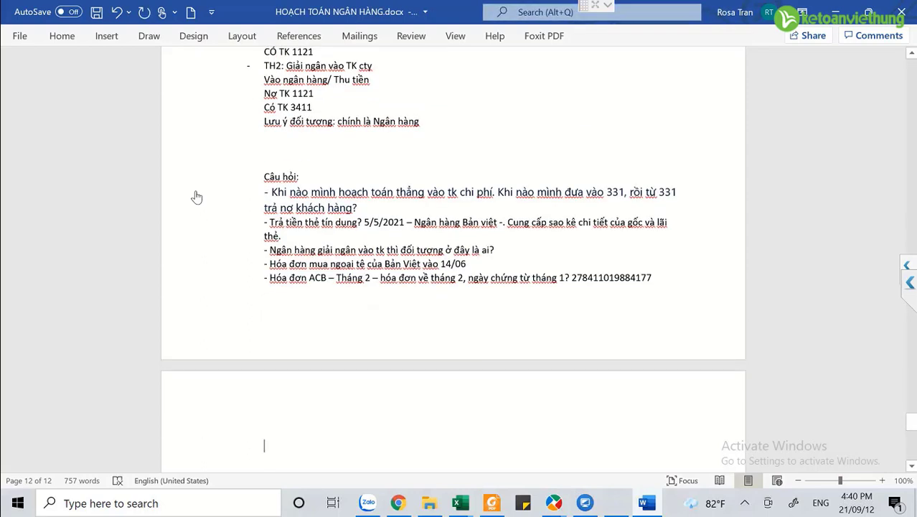
key(Caps_Lock)
text(HÓA ĐƠN)
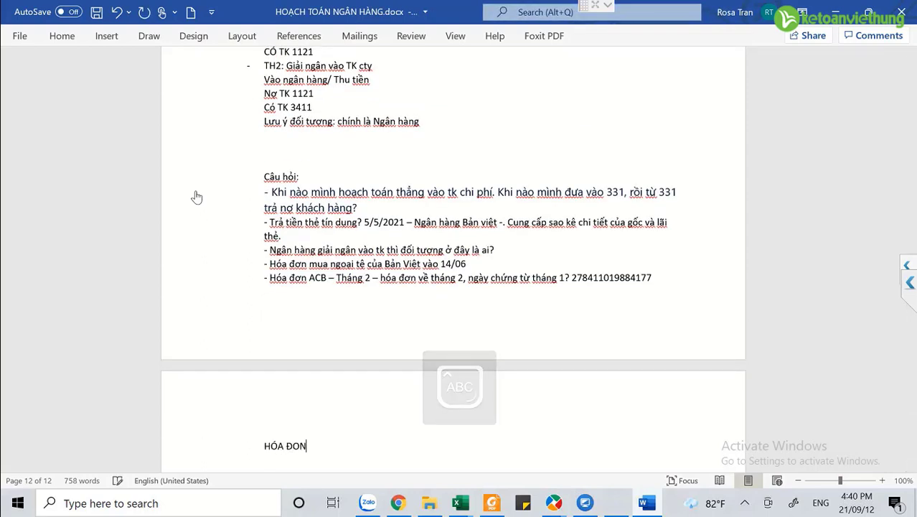
text( VỀ CHA)
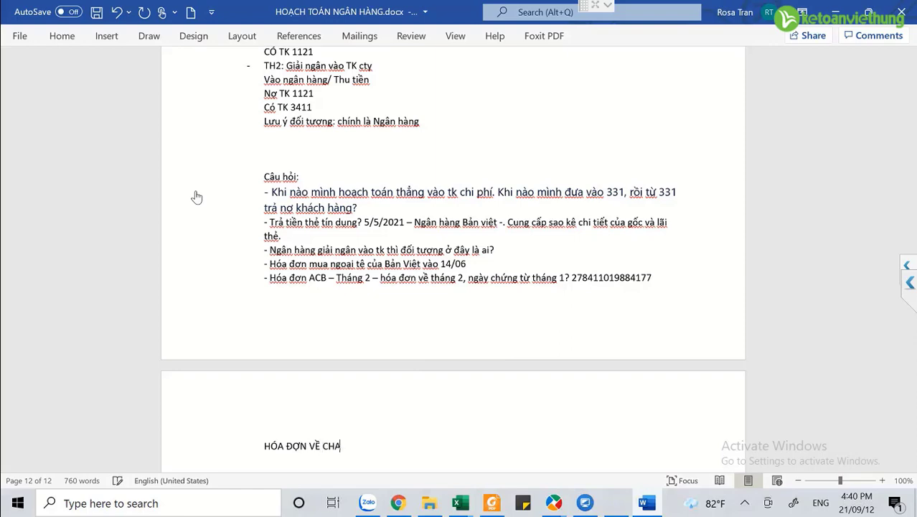
text(MAJ)
key(Return)
key(ctrl+v)
scroll(196, 196, down, 6)
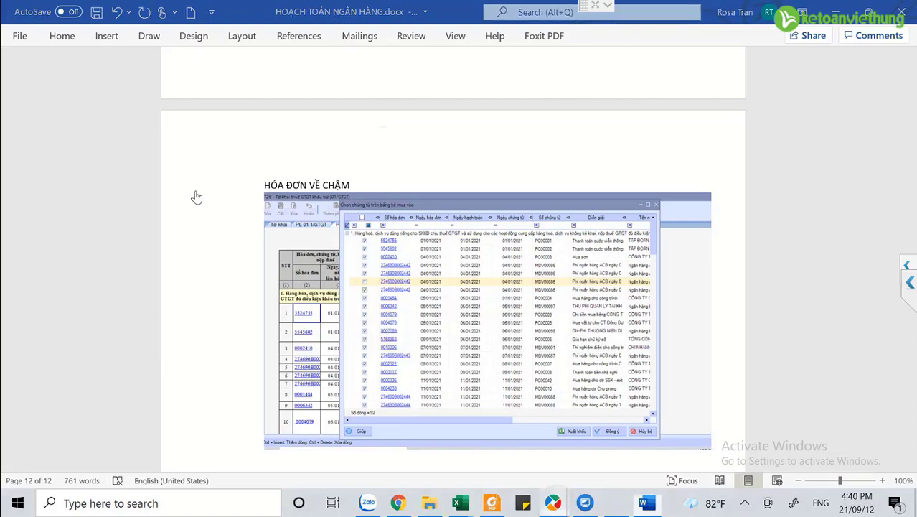
key(super+7)
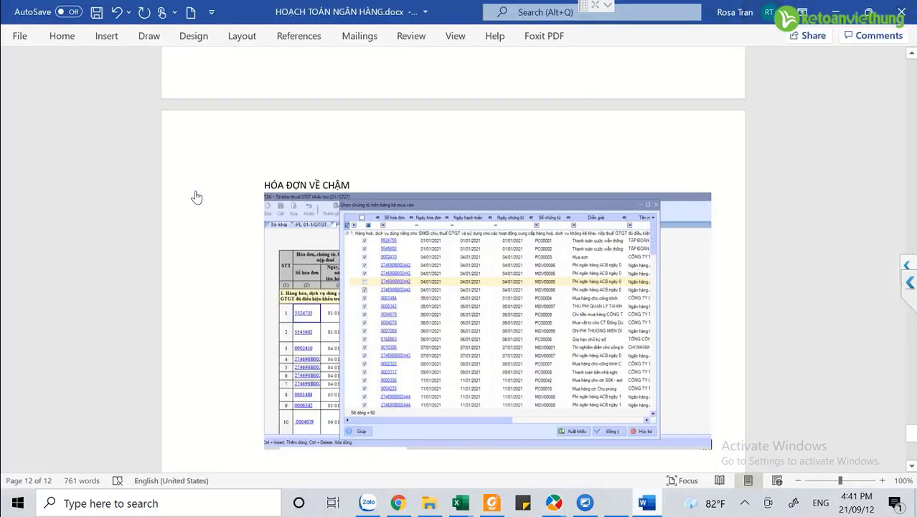
key(super+4)
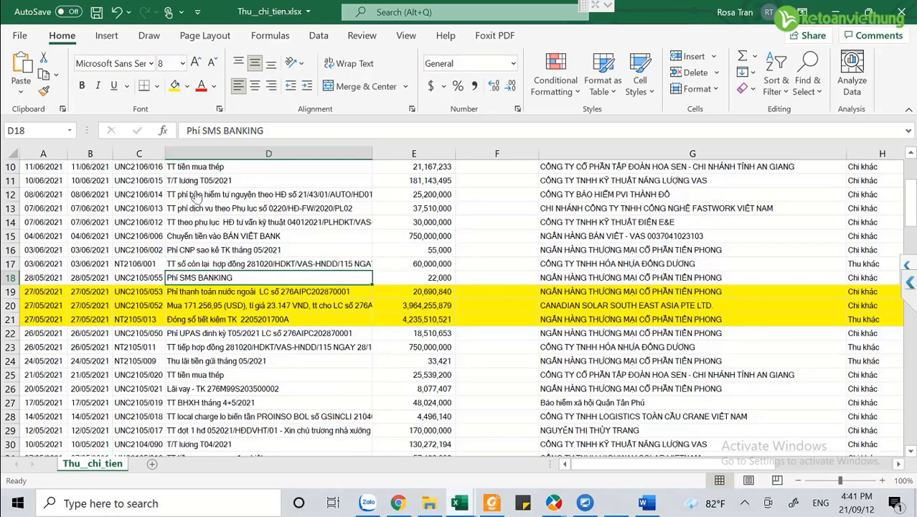
Move down to the 19/03/2021 loan principal entry in D72.
key(Down)
key(Down)
key(Down)
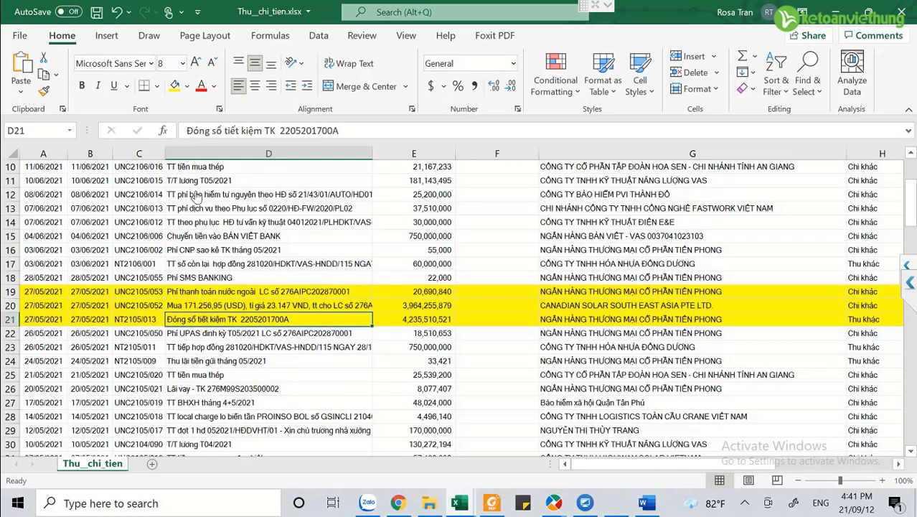
scroll(195, 197, down, 6)
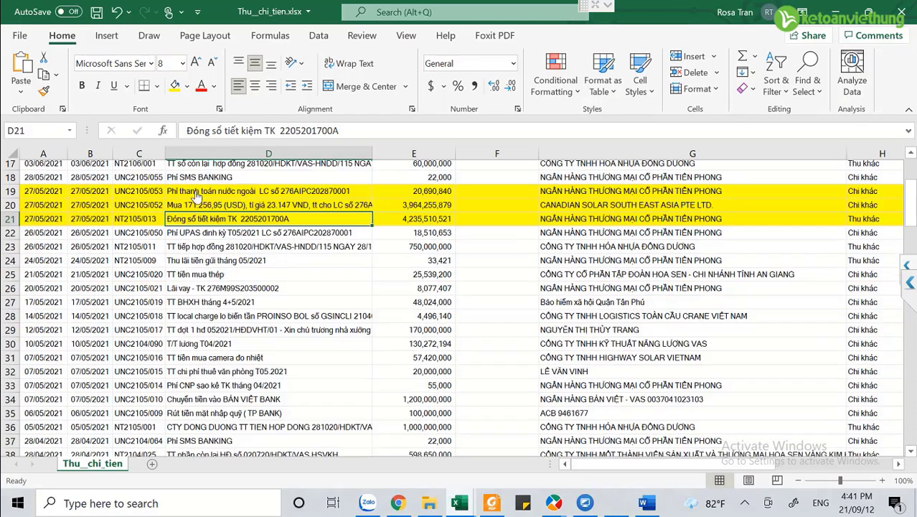
key(Page_Down)
key(Page_Down)
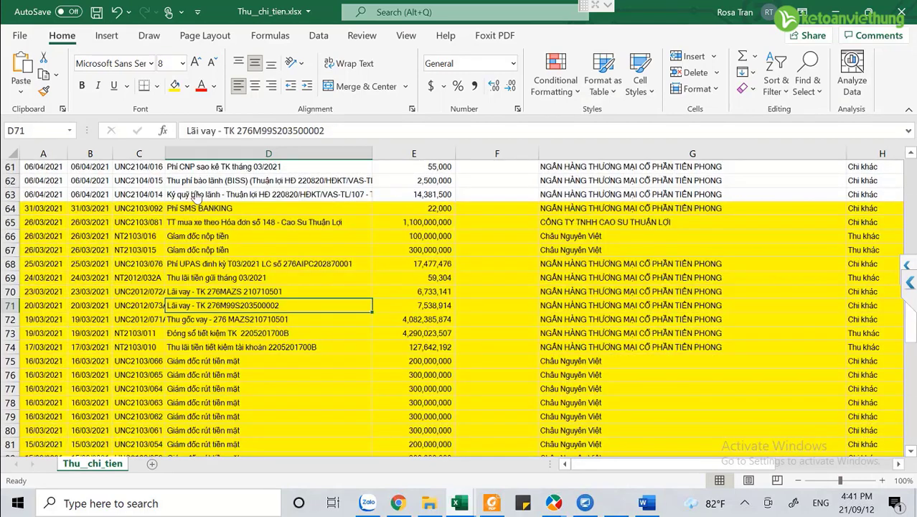
key(Down)
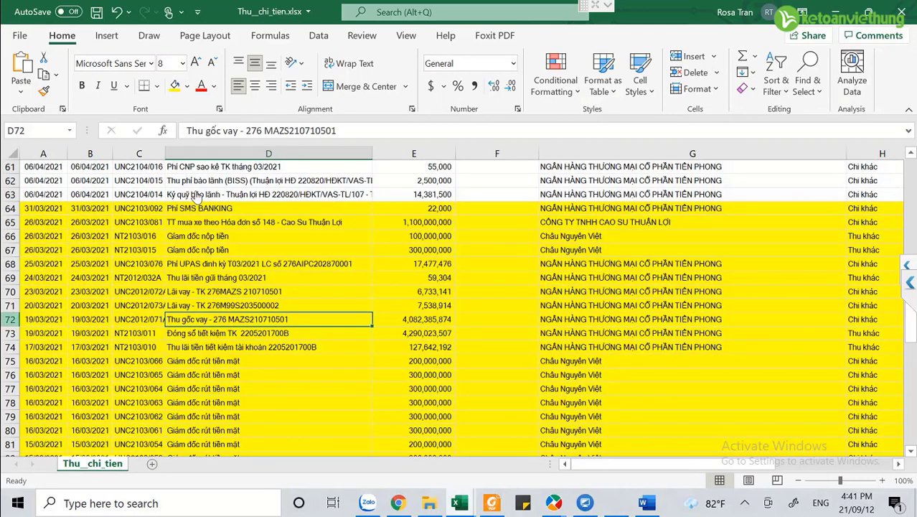
Set rows 72–73 to No Fill and recheck the entries in D72 and D73.
drag(10, 319, 10, 336)
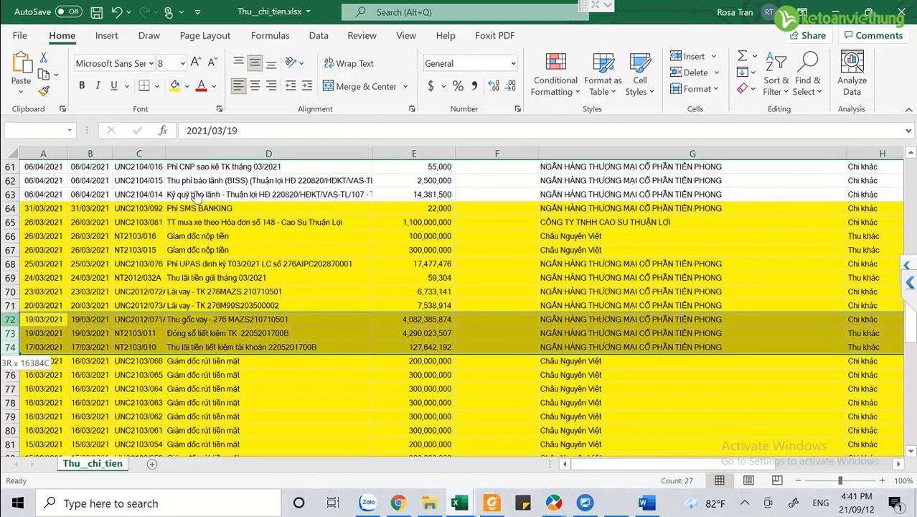
drag(10, 346, 10, 333)
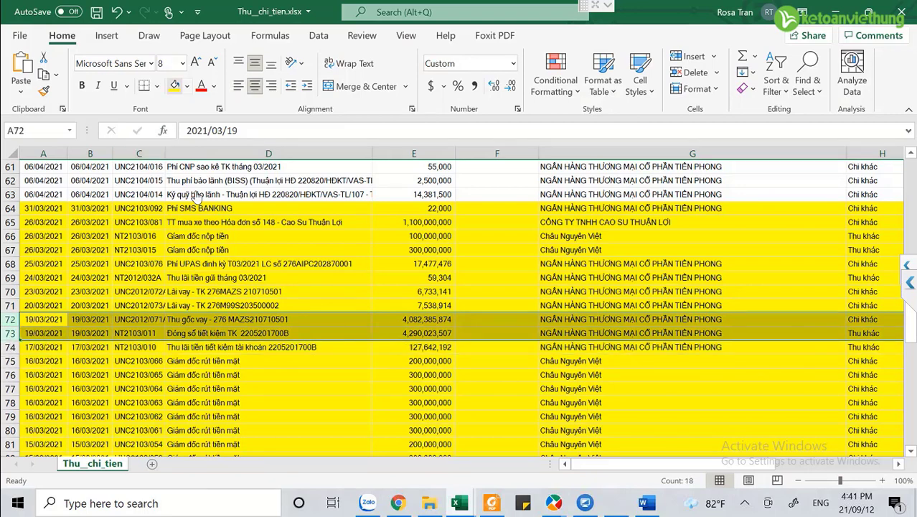
click(187, 85)
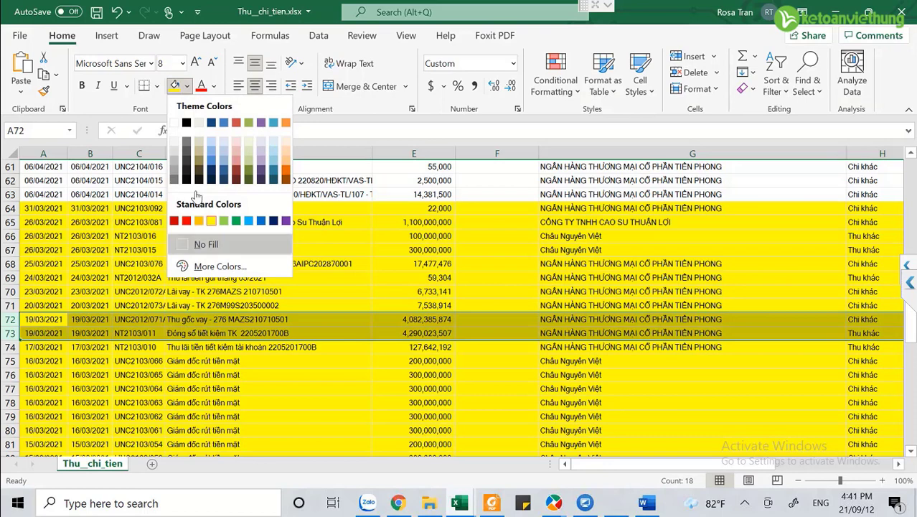
click(206, 243)
key(Down)
key(Right)
key(Right)
key(Right)
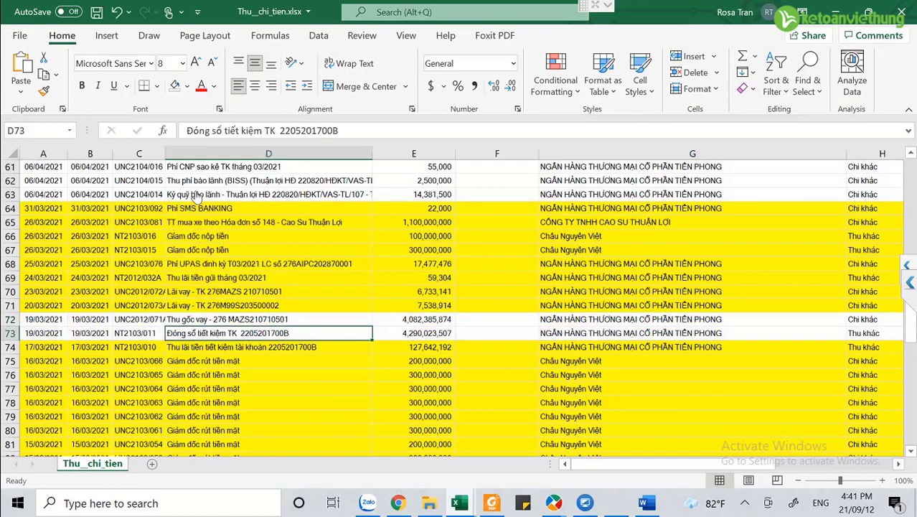
key(Up)
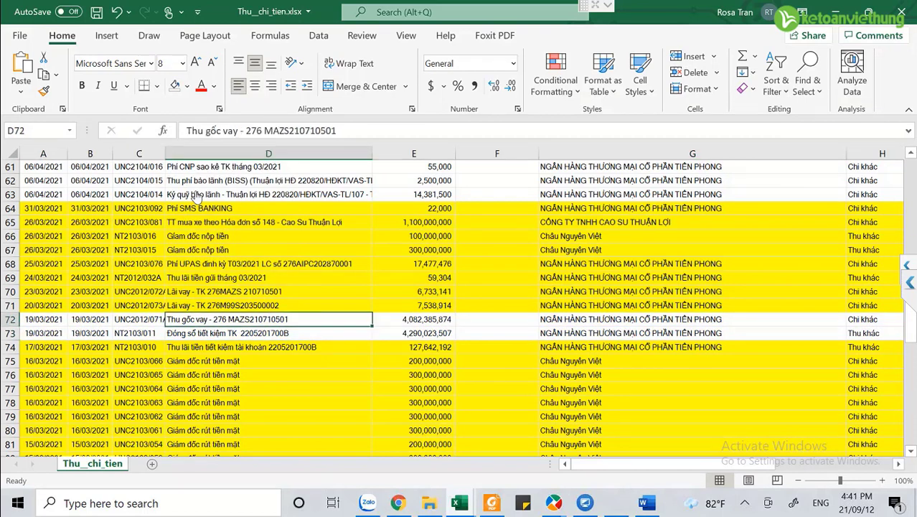
key(Down)
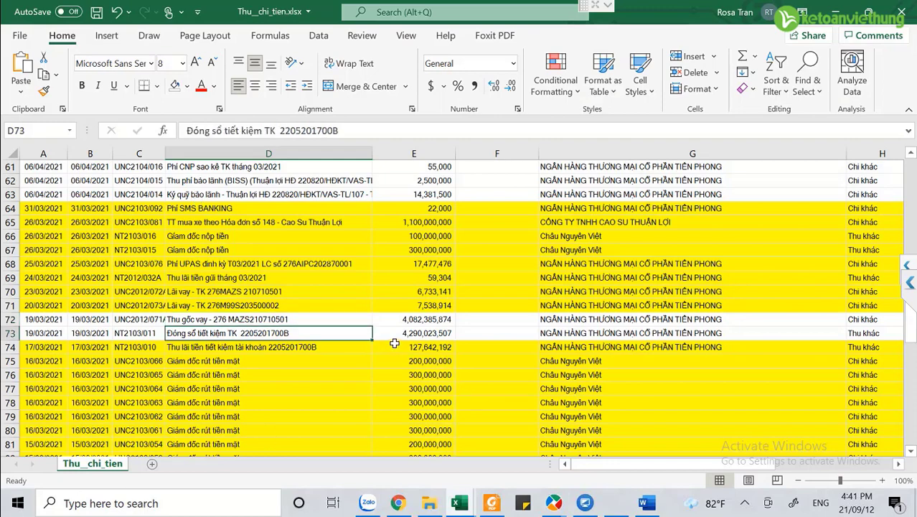
Review the amounts in E69 and E73 and the D63 and D72 entries.
click(416, 332)
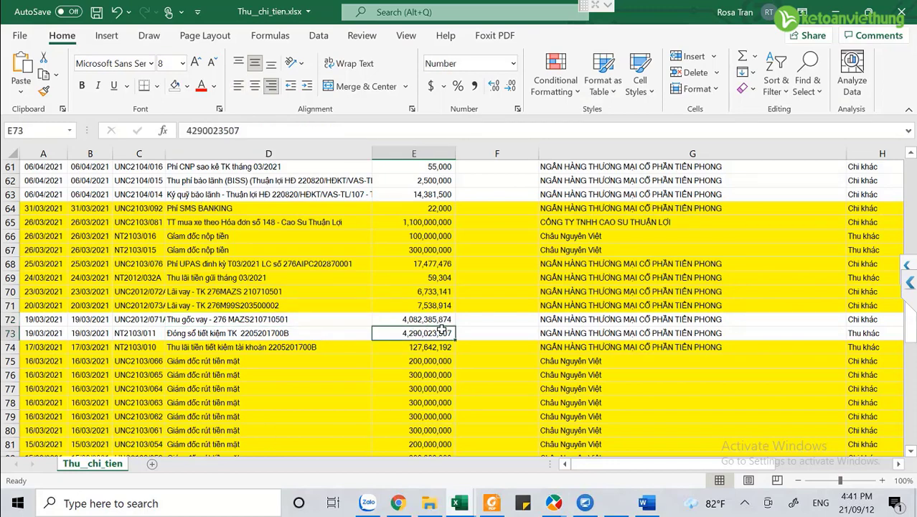
scroll(445, 327, up, 3)
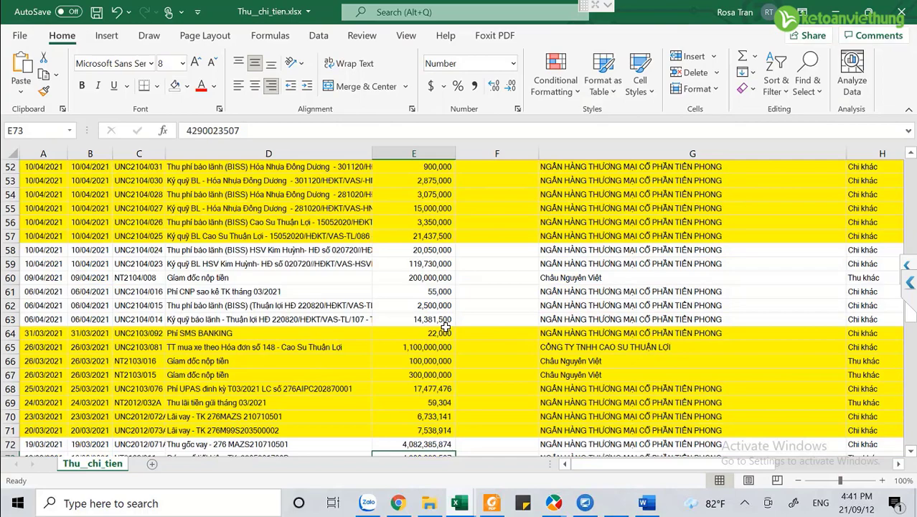
key(Left)
key(Up)
key(Up)
key(Up)
key(Up)
key(Up)
key(Up)
key(Up)
key(Up)
key(Up)
key(Up)
scroll(445, 327, up, 5)
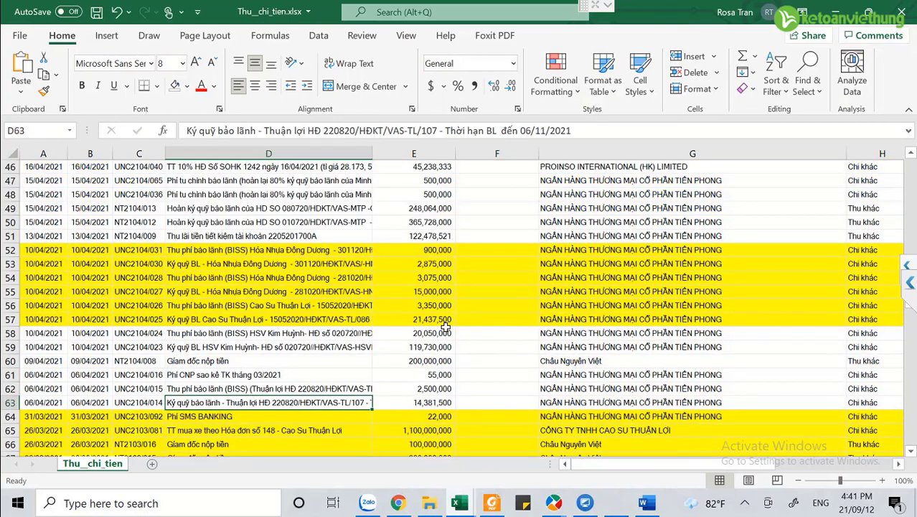
scroll(446, 326, down, 8)
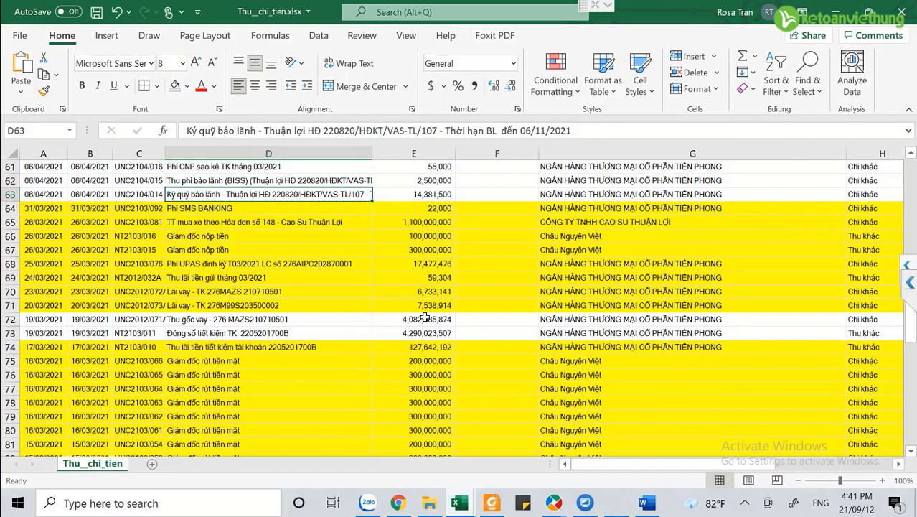
scroll(425, 318, up, 1)
scroll(426, 318, up, 1)
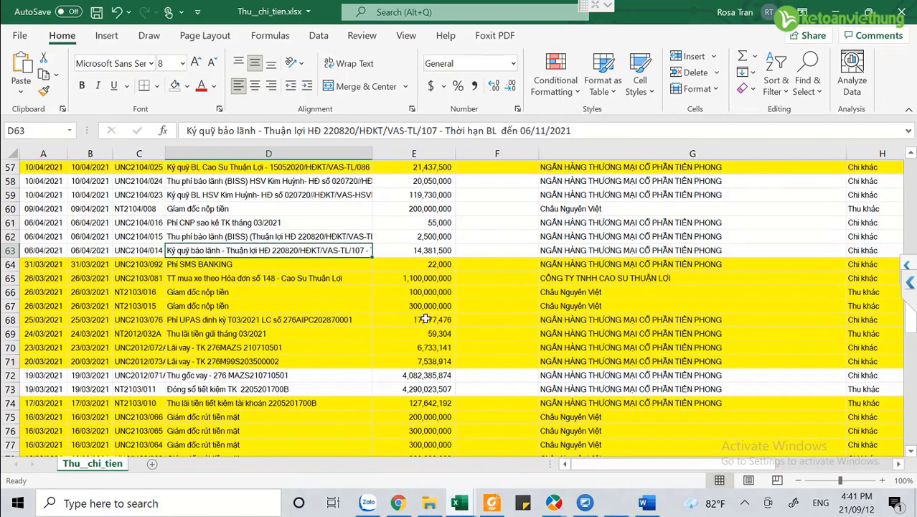
scroll(425, 318, down, 2)
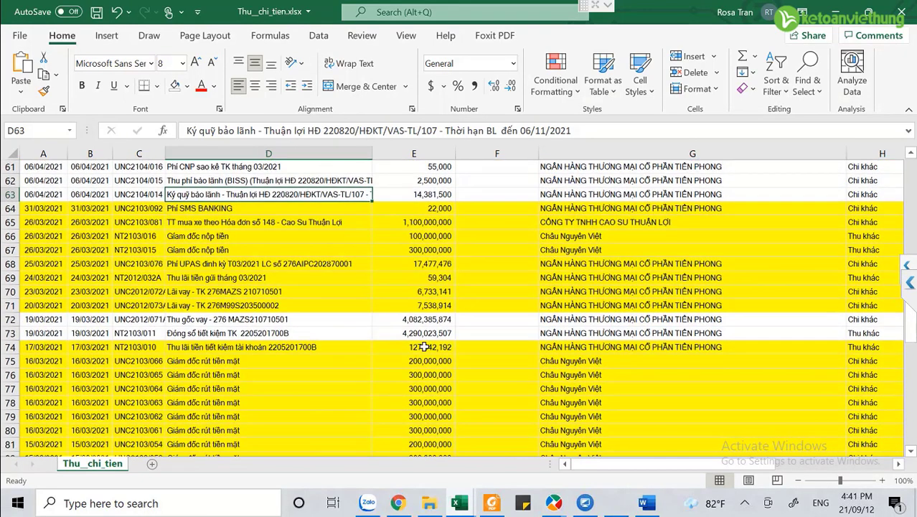
click(410, 333)
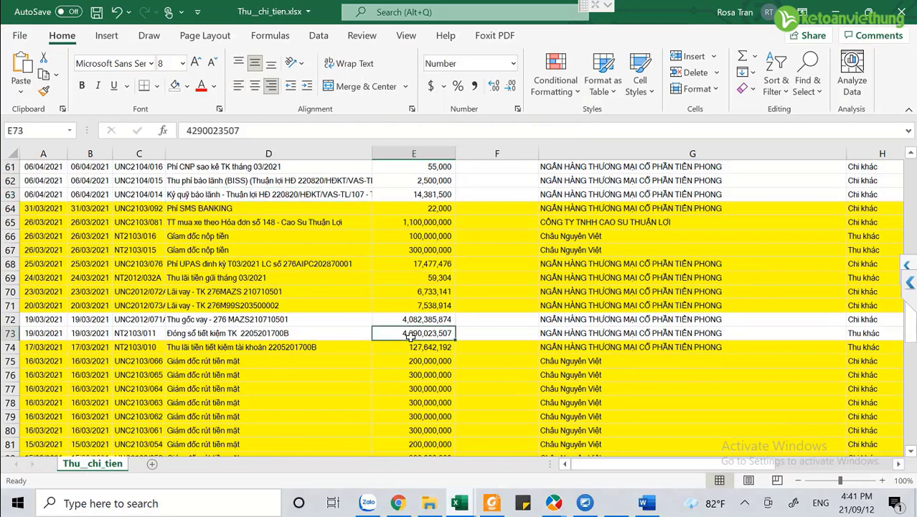
key(Up)
key(Up)
key(Up)
key(Up)
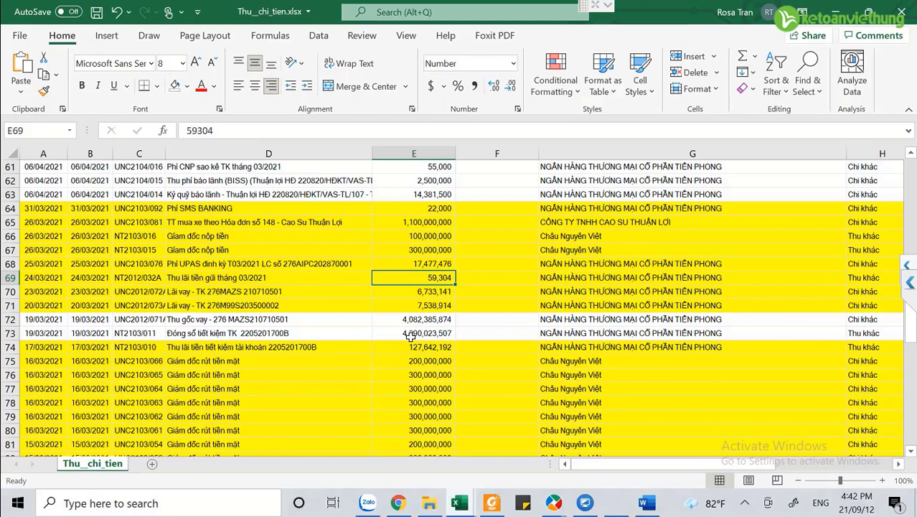
click(409, 335)
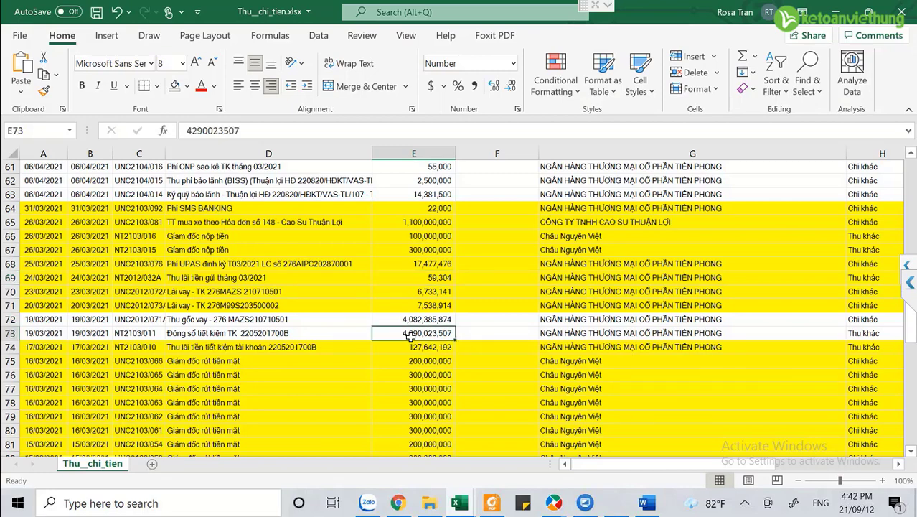
scroll(410, 335, up, 2)
key(Up)
key(Left)
scroll(409, 335, up, 4)
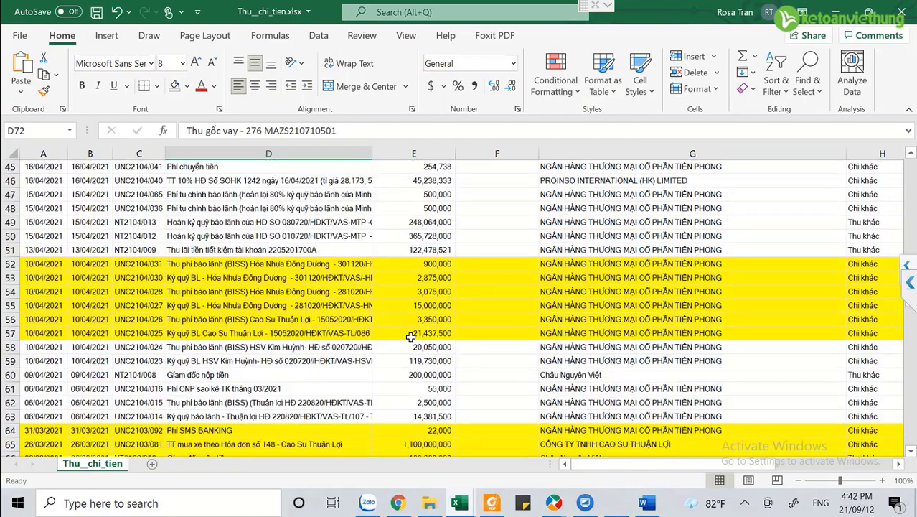
scroll(410, 335, up, 15)
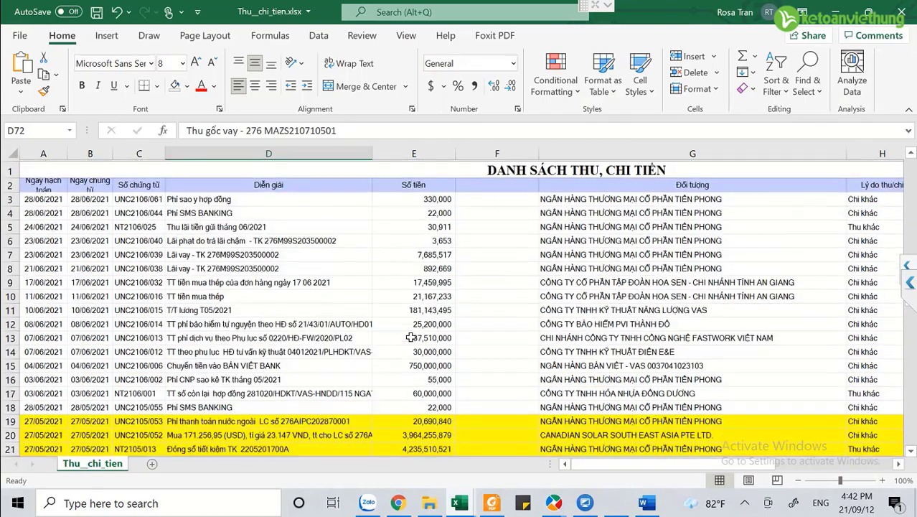
scroll(409, 337, down, 2)
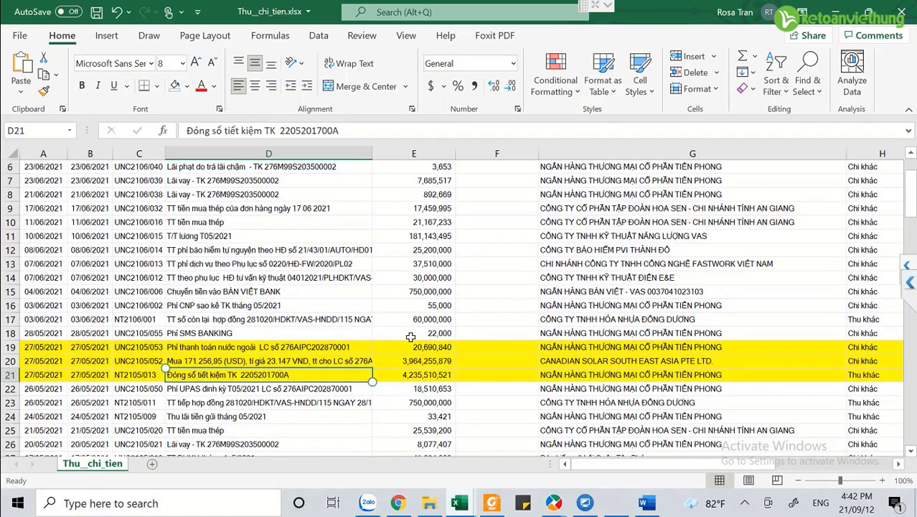
Compare the 27/05/2021 amounts E19–E21 (20,690,840; 3,964,255,879; 4,235,510,521) and their descriptions.
key(Right)
key(Up)
key(Down)
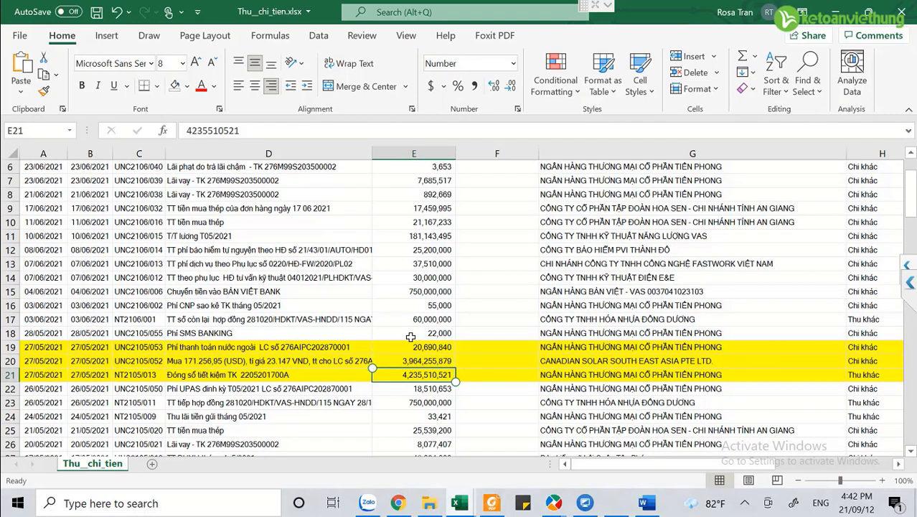
key(Up)
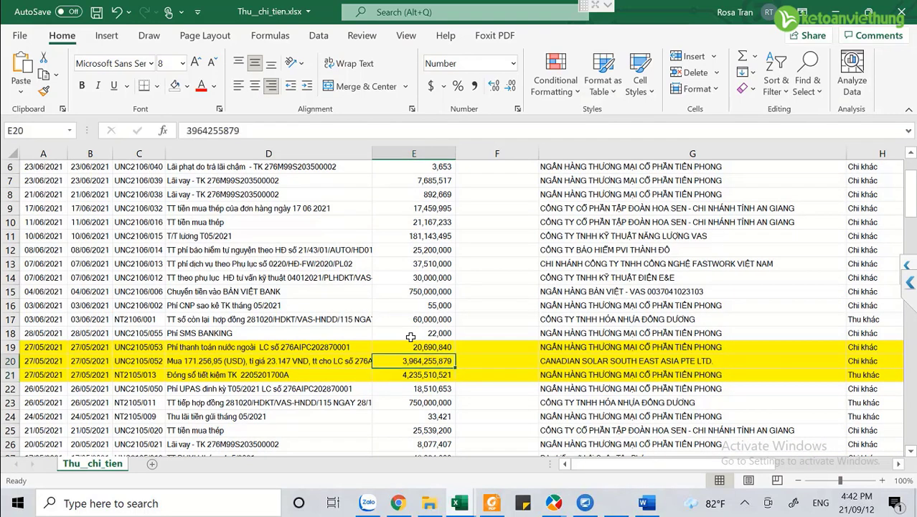
key(Down)
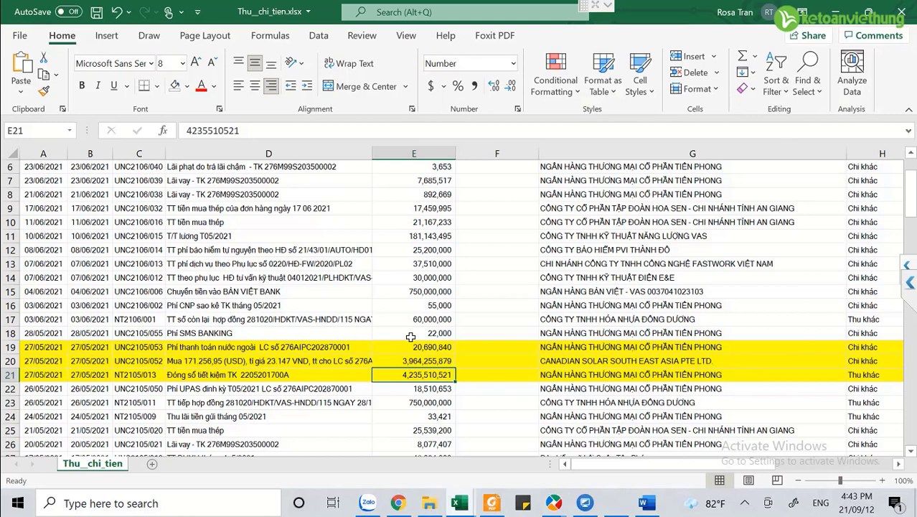
key(Up)
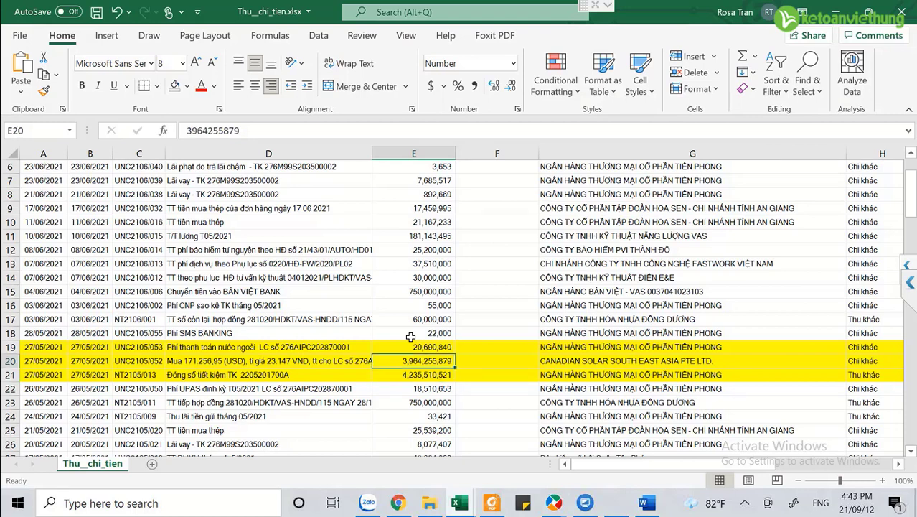
key(Down)
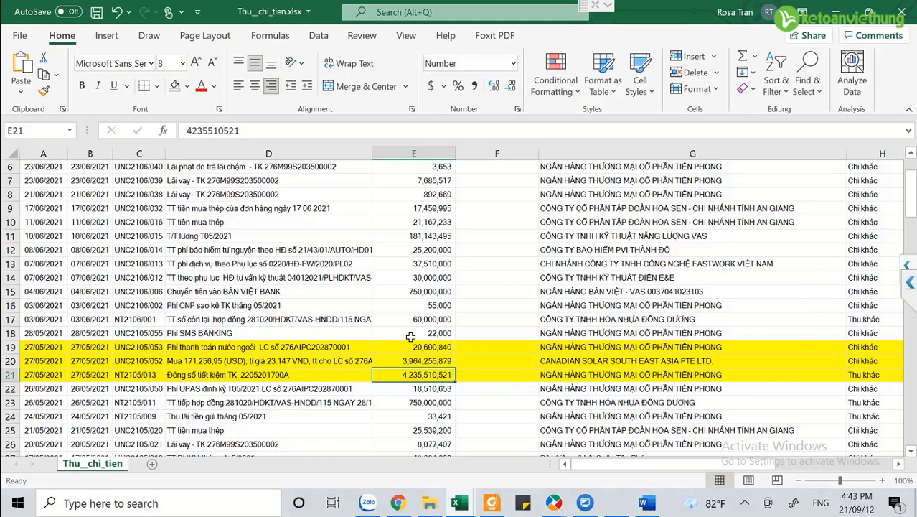
key(Up)
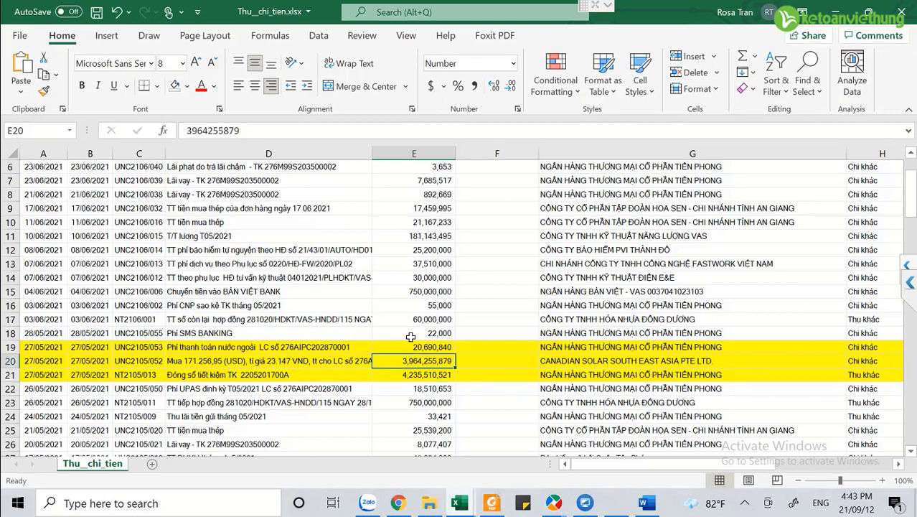
key(Down)
key(Up)
key(Down)
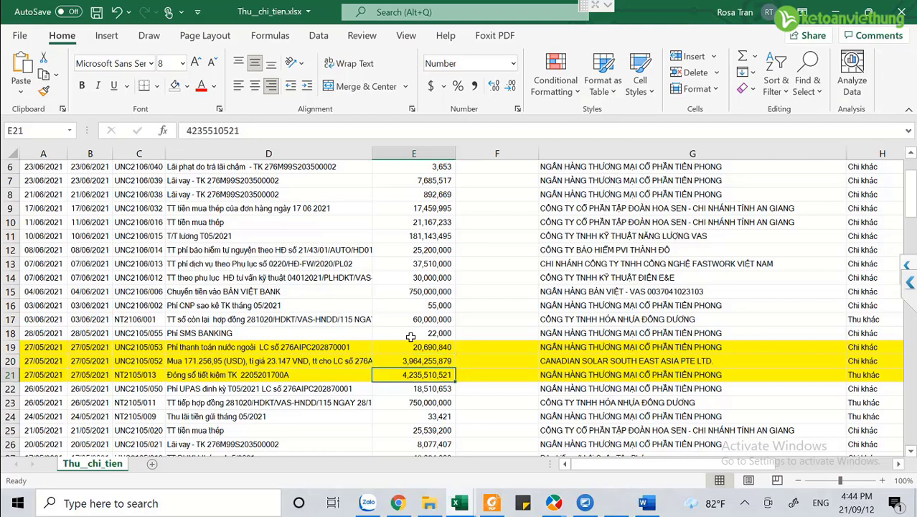
key(Up)
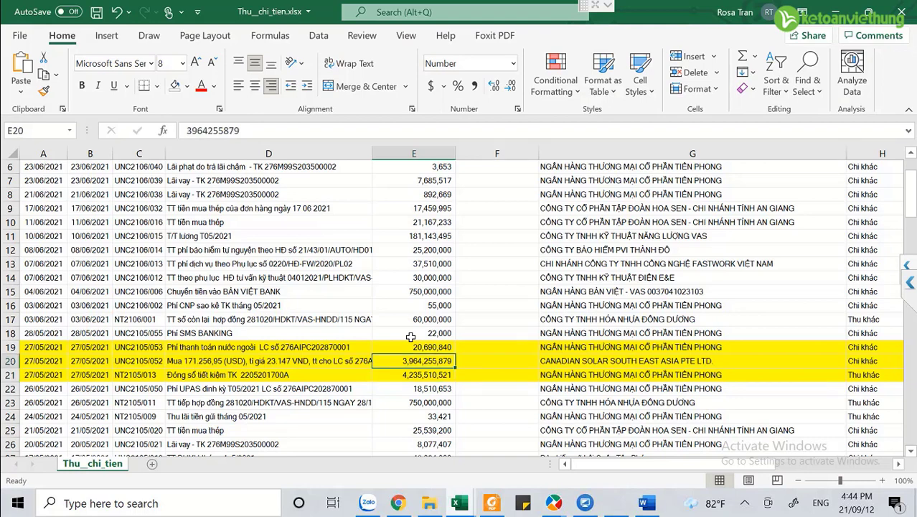
key(Up)
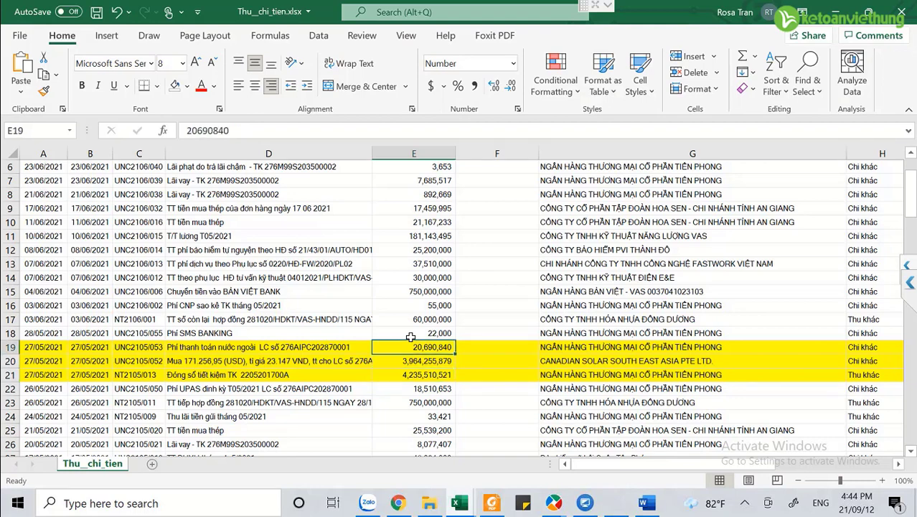
key(Left)
key(Down)
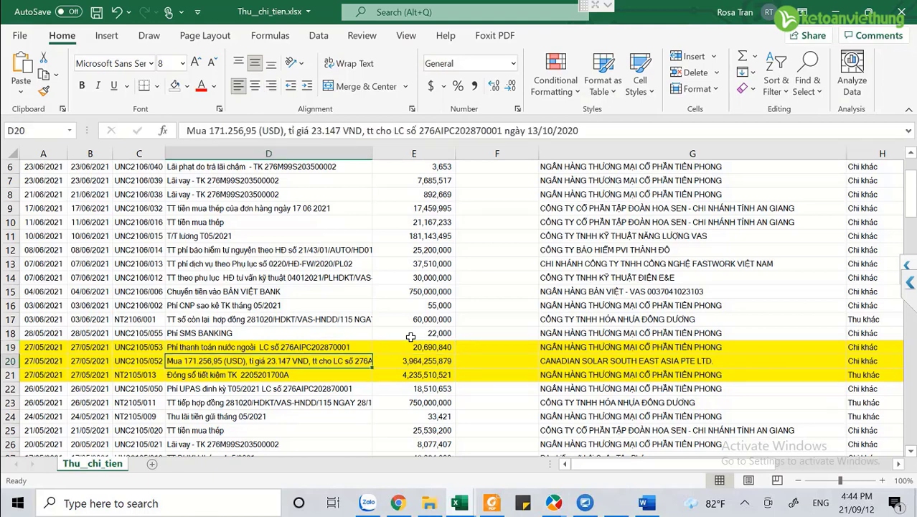
key(Down)
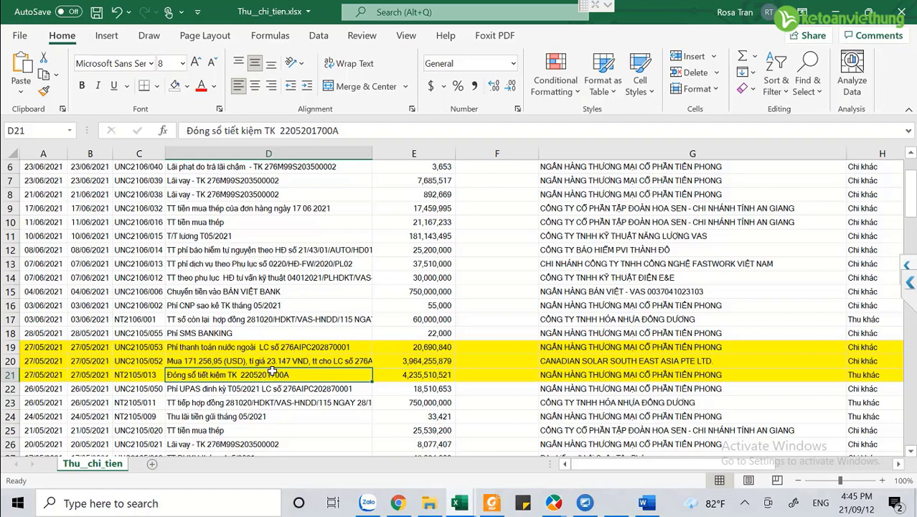
click(406, 376)
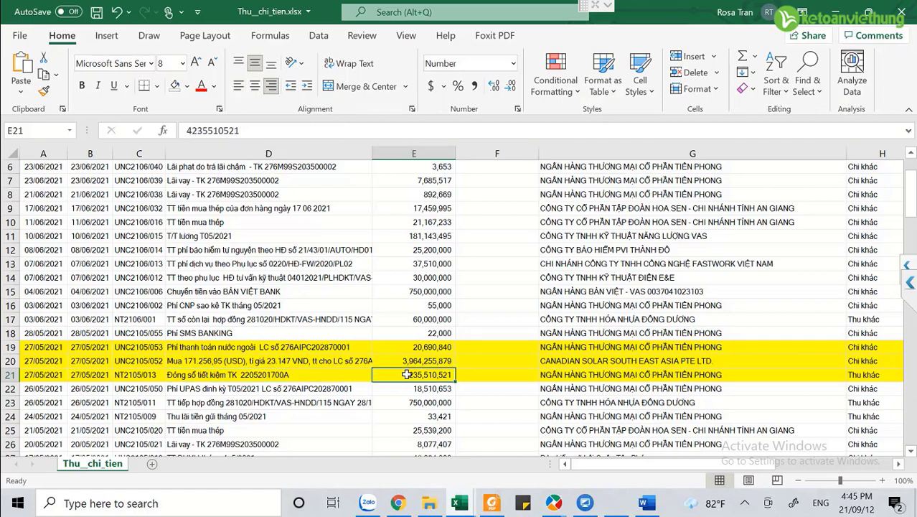
scroll(406, 373, down, 1)
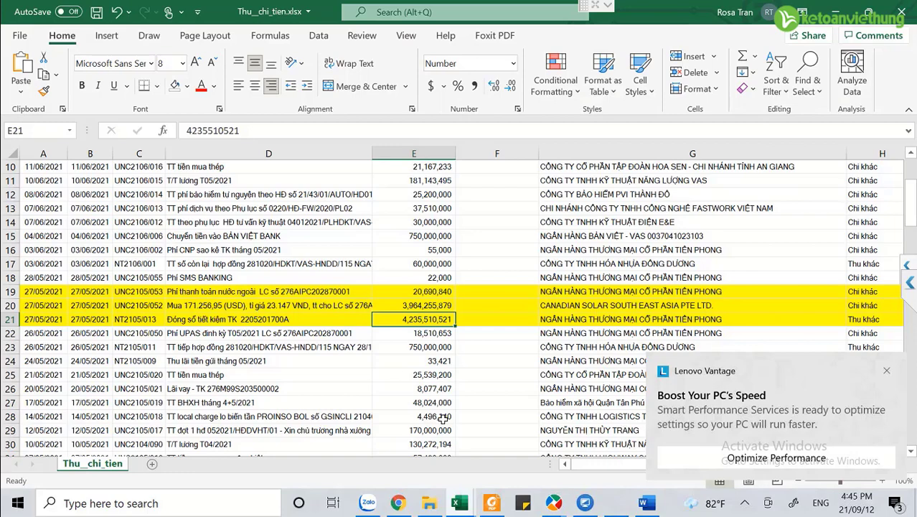
Dismiss the Lenovo Vantage notification and switch to the MISA accounting window.
click(889, 366)
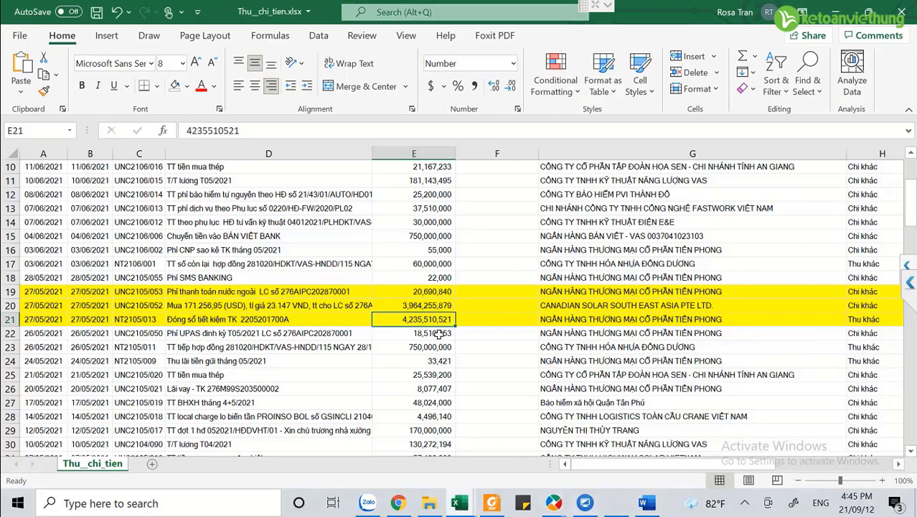
scroll(438, 333, up, 3)
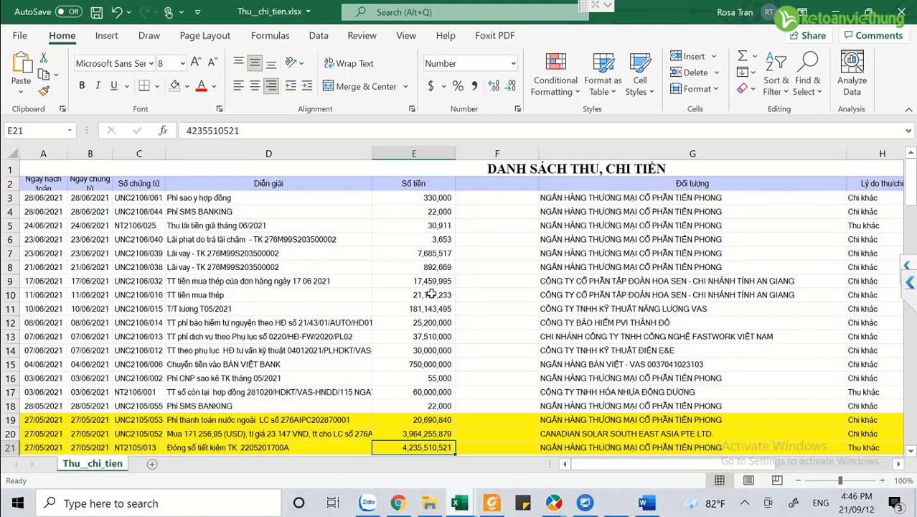
scroll(430, 294, down, 1)
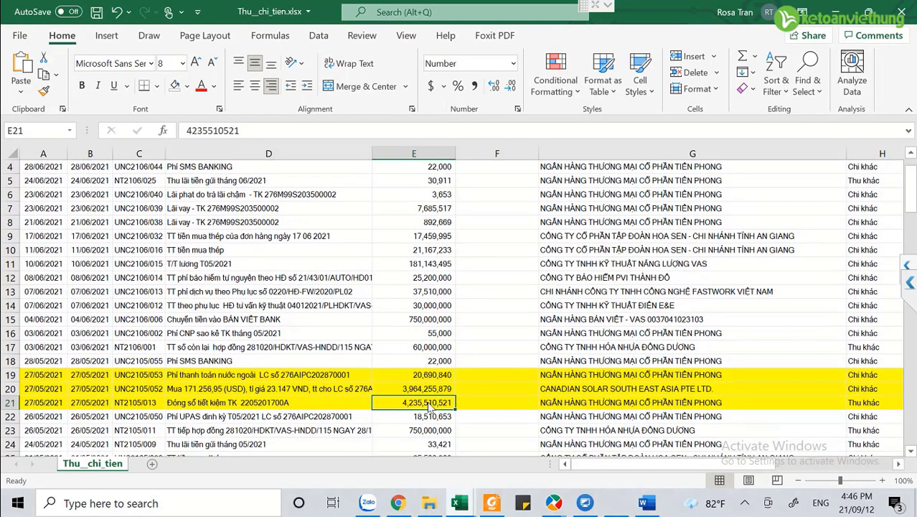
key(super+7)
key(super+7)
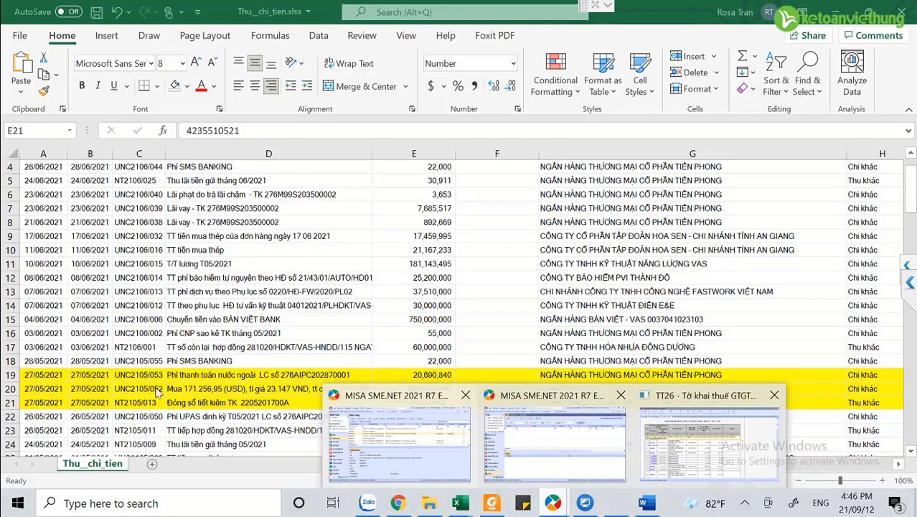
key(super+7)
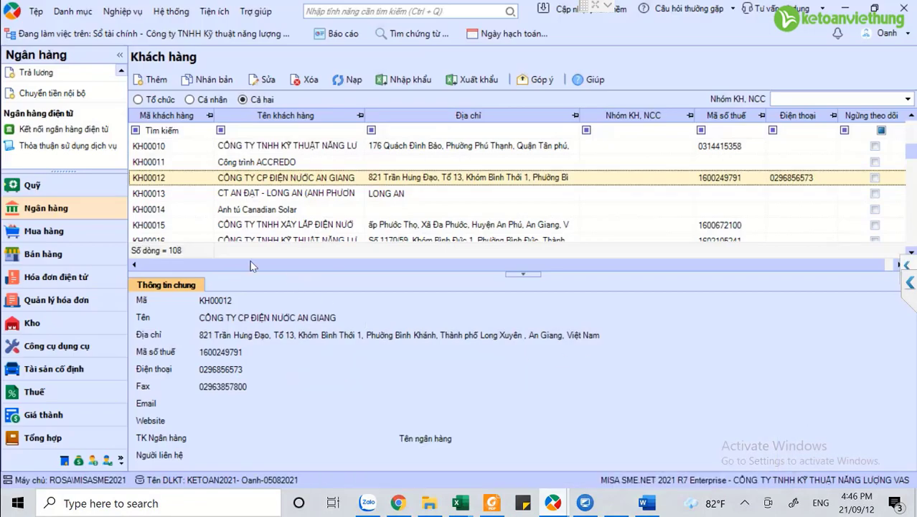
Open the bank receipts and payments view and select the Tiên Phong bank account.
key(Escape)
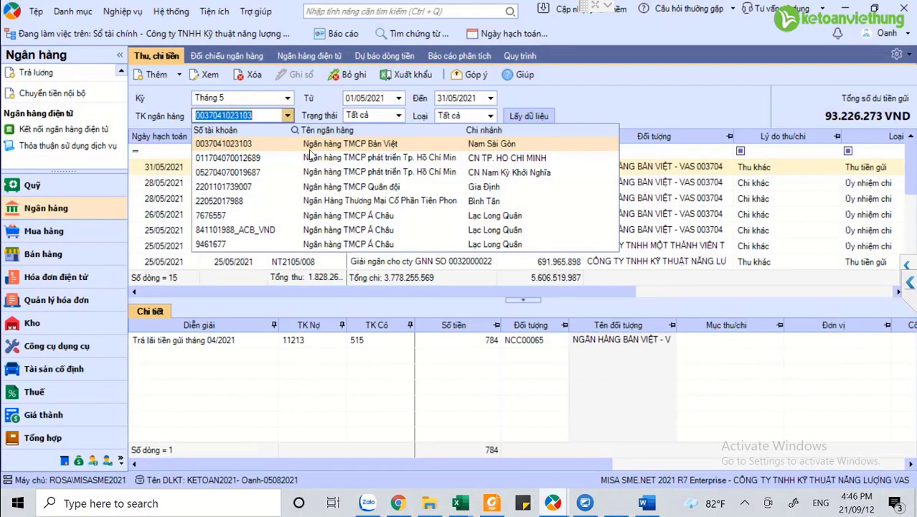
key(Down)
key(Down)
key(Down)
key(Down)
key(Return)
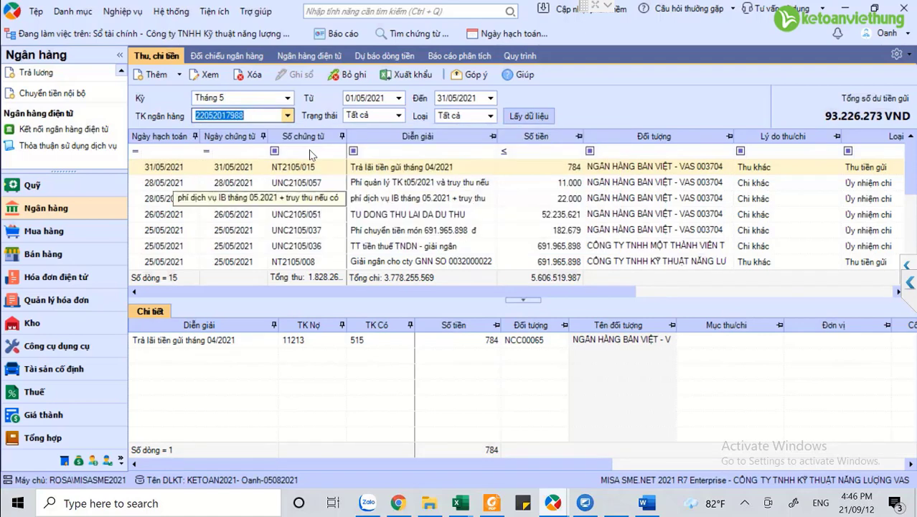
Set the period to the first six months of the year (01/01/2021–30/06/2021), then go to Báo cáo phân tích.
key(shift+Tab)
key(alt+Down)
key(Up)
key(Up)
key(Up)
key(Up)
key(Up)
key(Up)
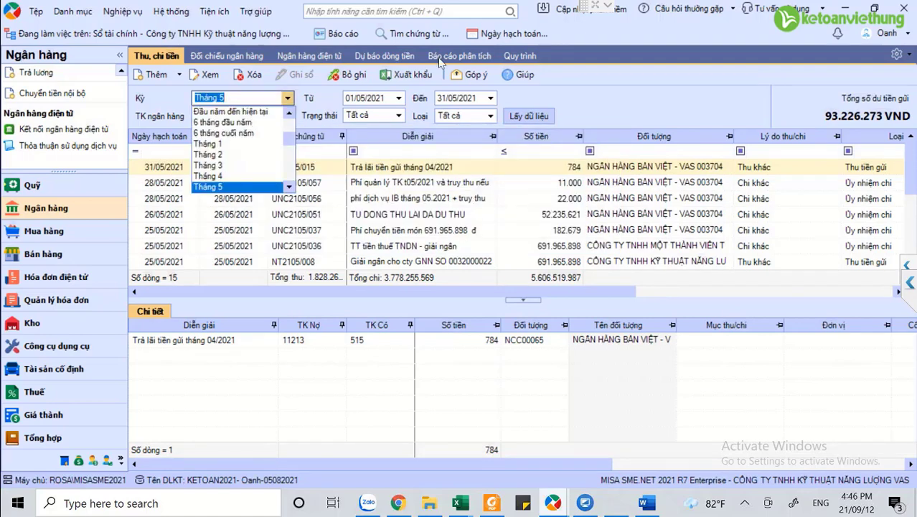
key(Return)
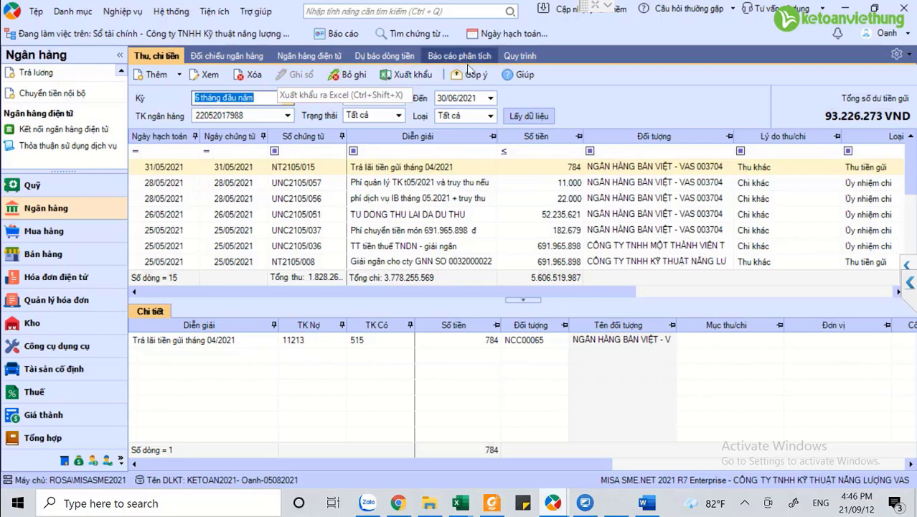
click(460, 58)
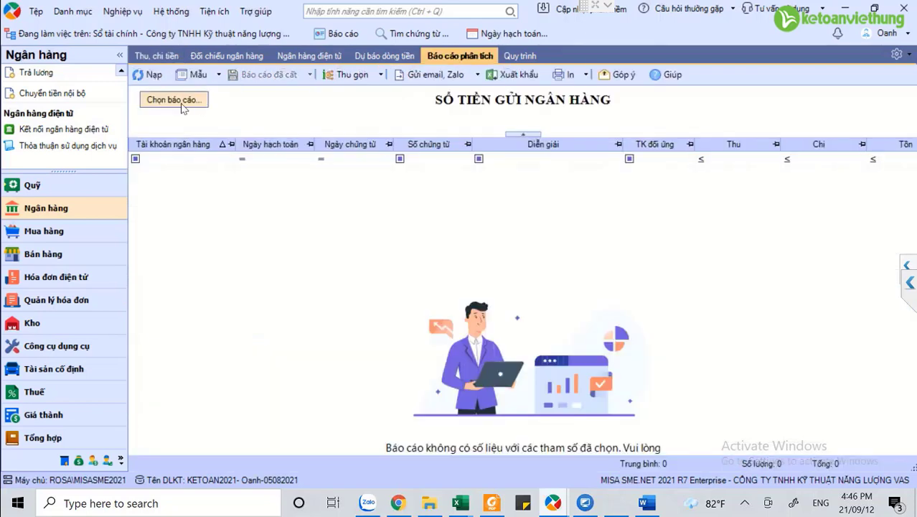
Open the Sổ tiền gửi ngân hàng report parameters and set the period to Tháng 5.
click(182, 106)
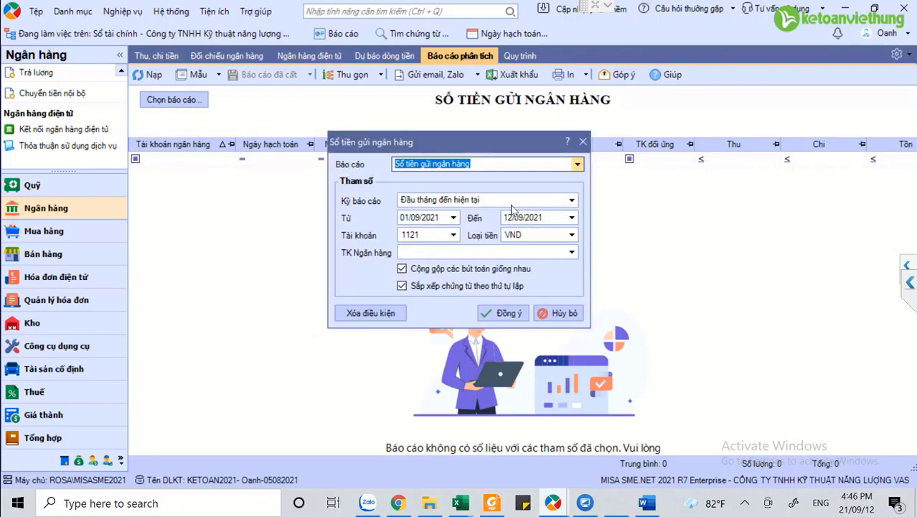
click(571, 203)
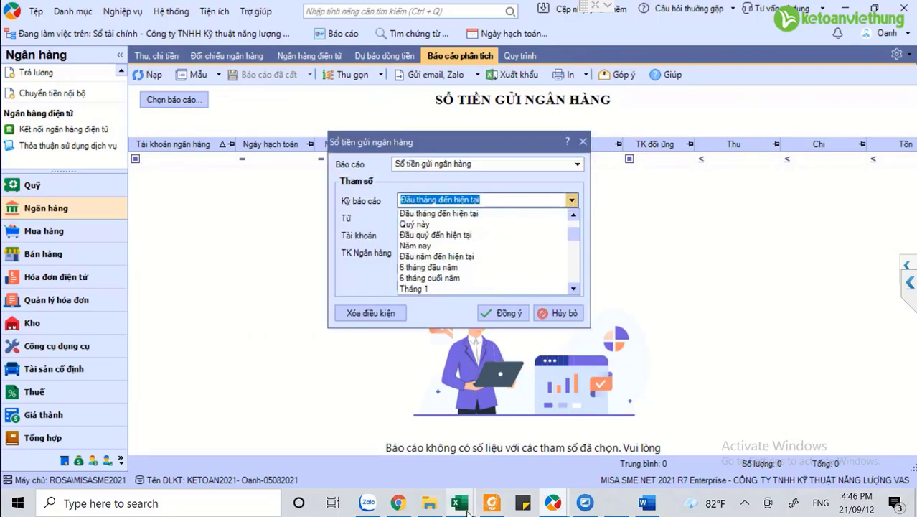
click(465, 508)
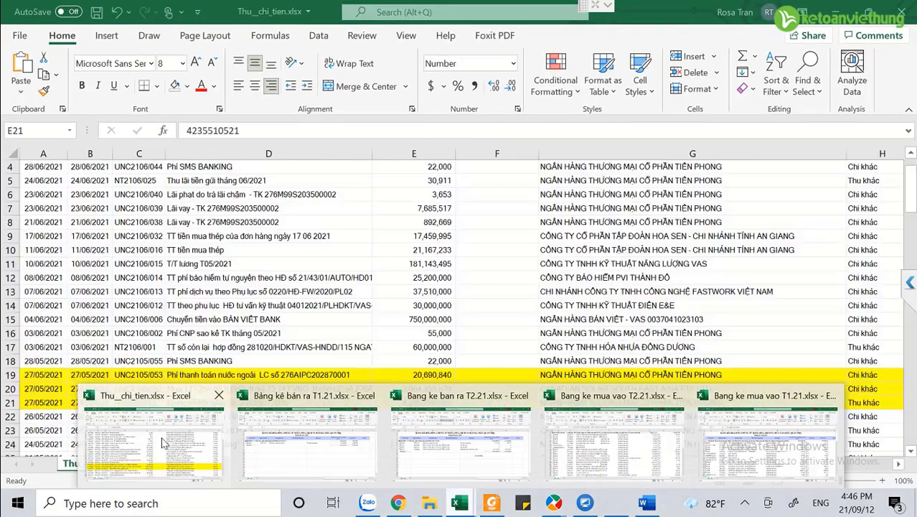
click(164, 441)
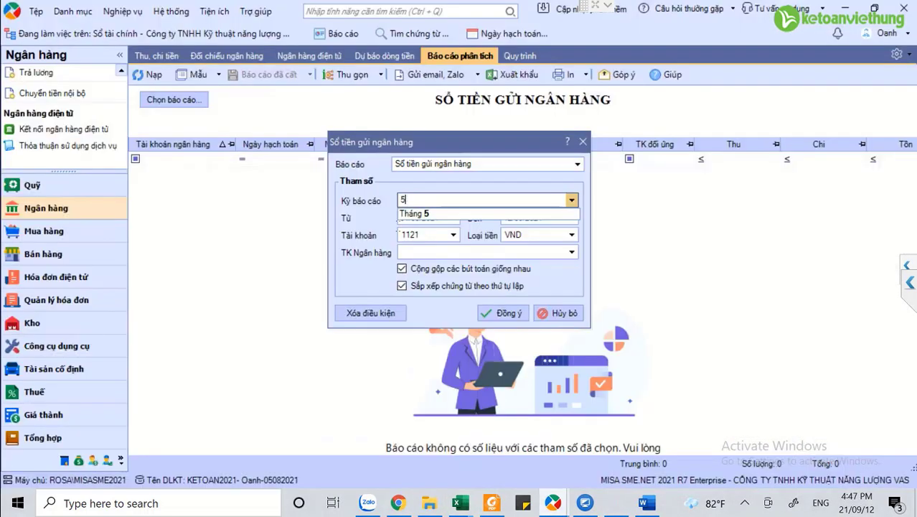
click(450, 213)
Set the report's ledger account to the TPBank deposit account 11215 instead of 11213.
click(454, 235)
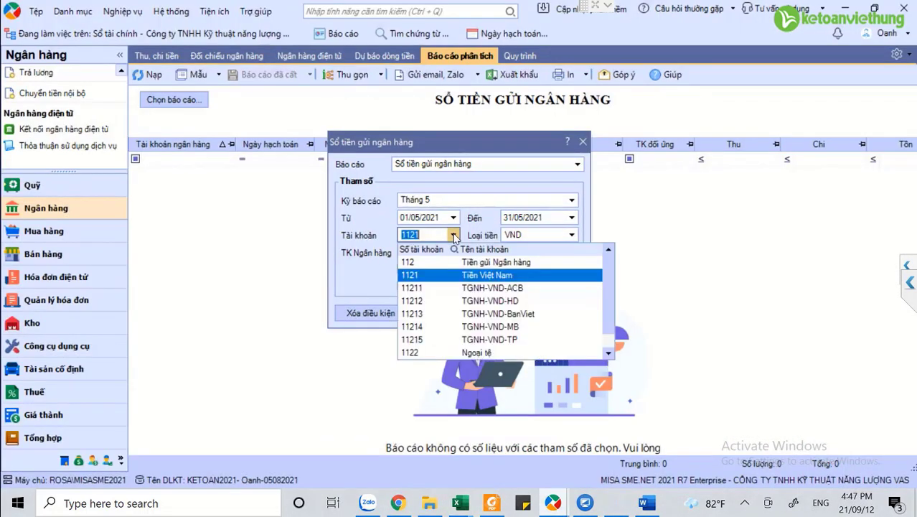
click(500, 314)
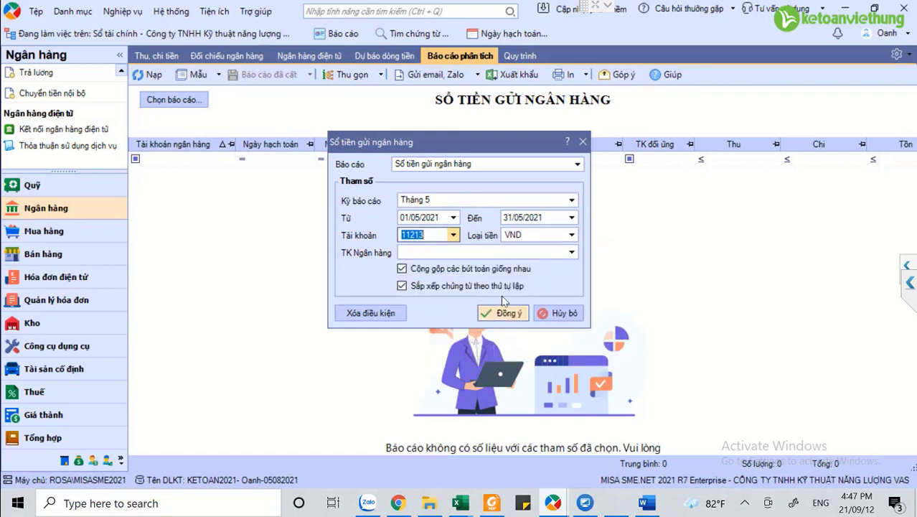
click(460, 510)
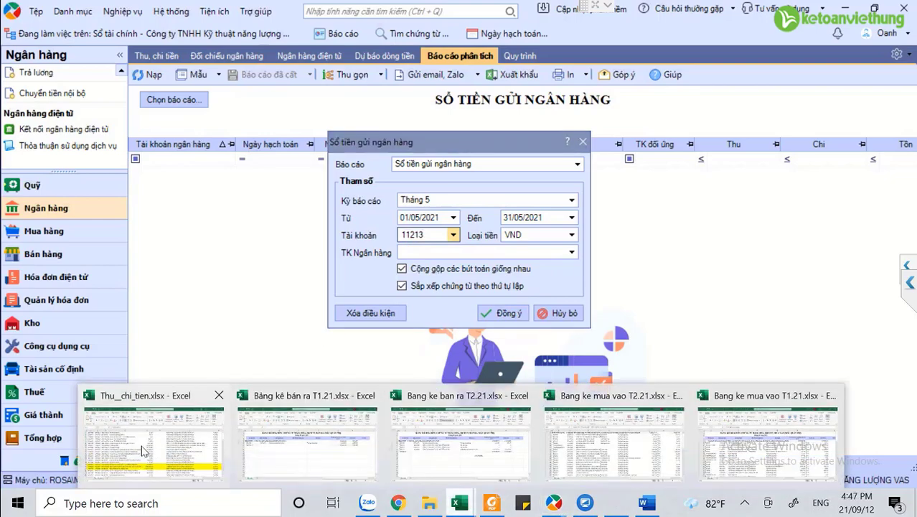
click(142, 451)
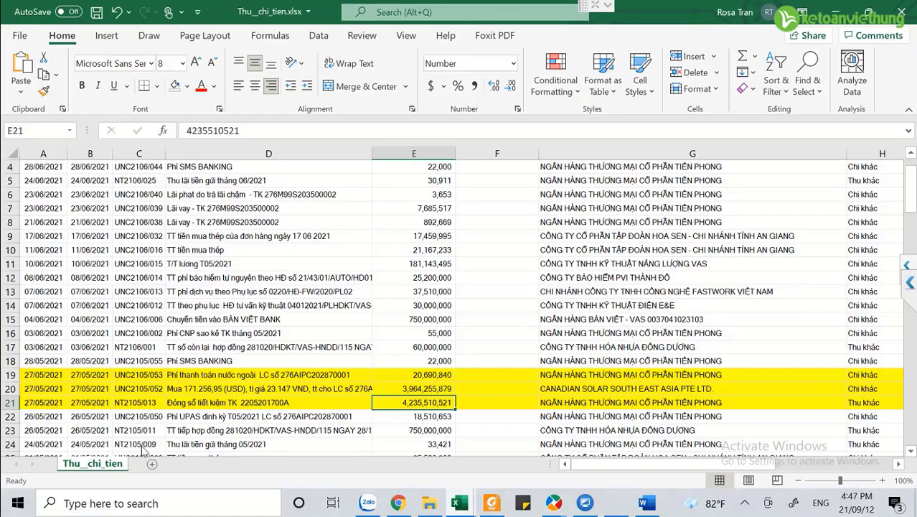
key(alt+Tab)
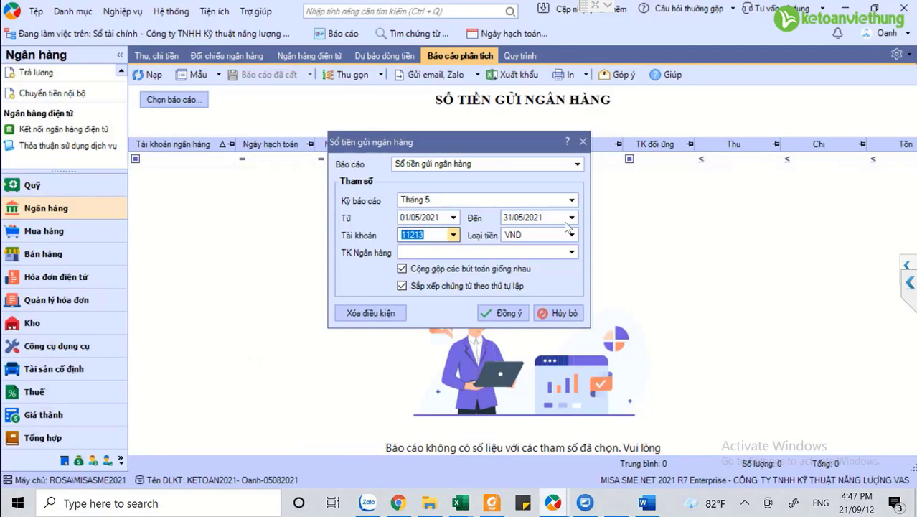
click(454, 237)
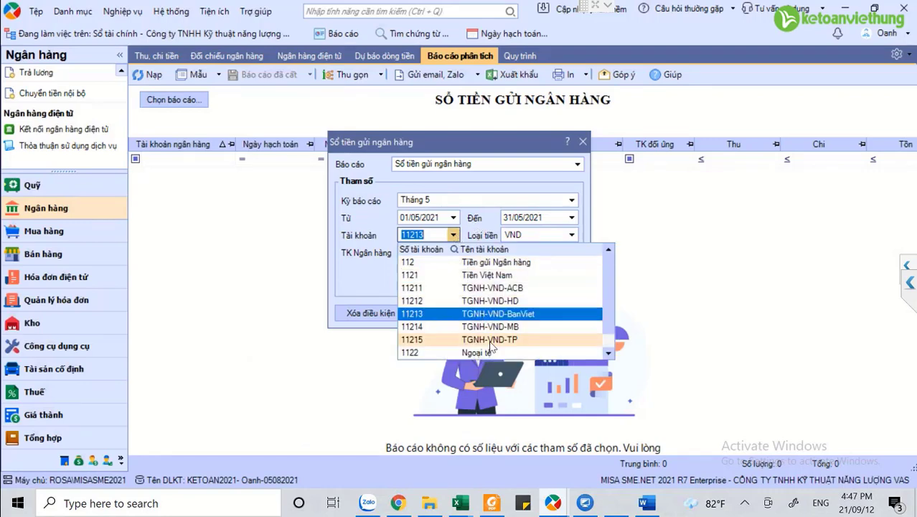
click(517, 342)
click(571, 253)
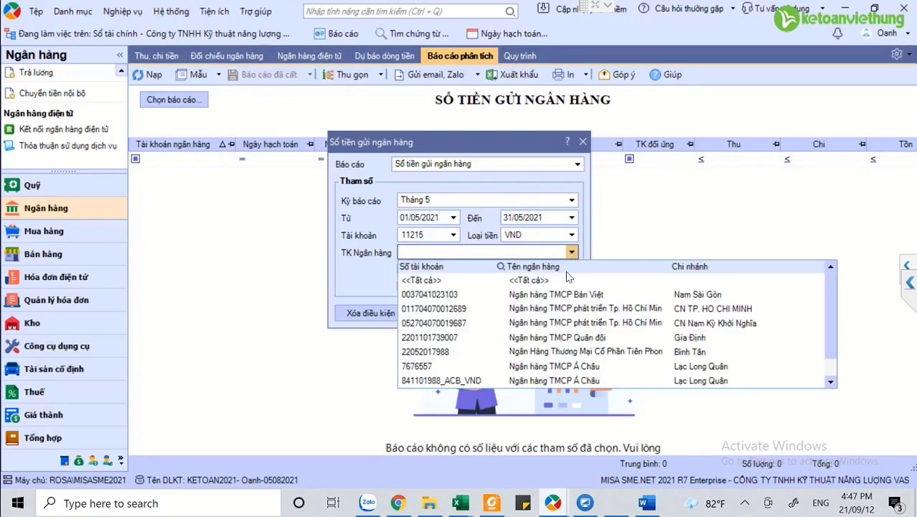
scroll(571, 344, down, 1)
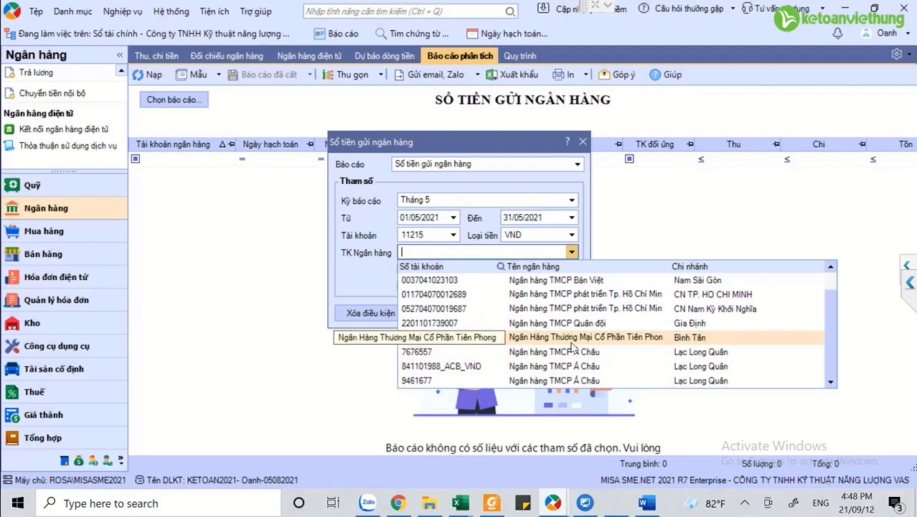
click(571, 347)
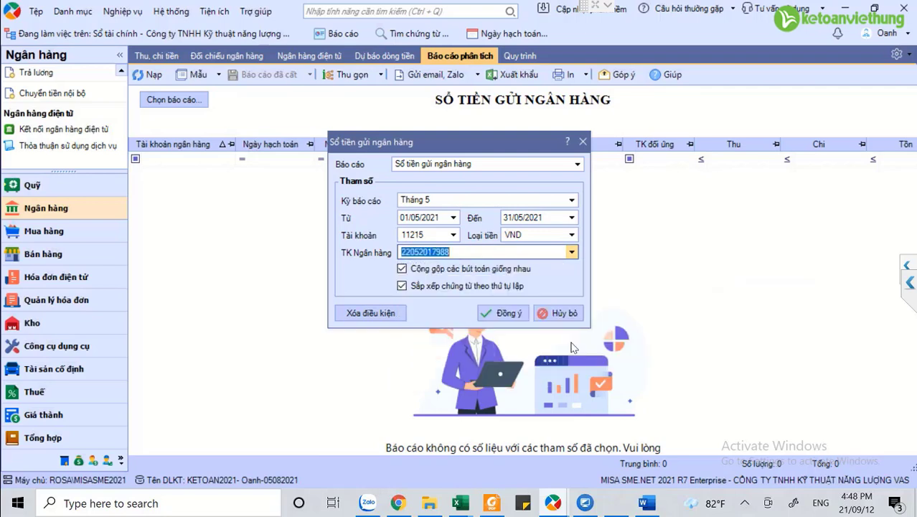
click(402, 286)
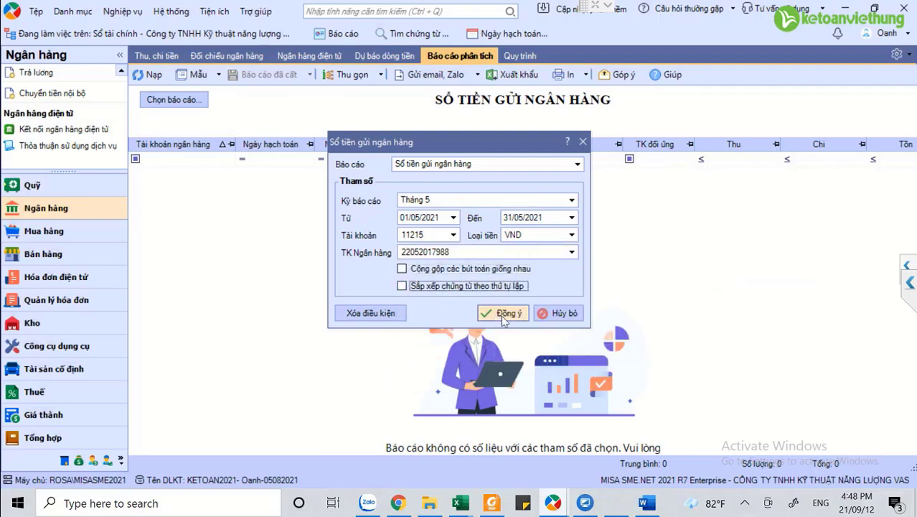
click(503, 319)
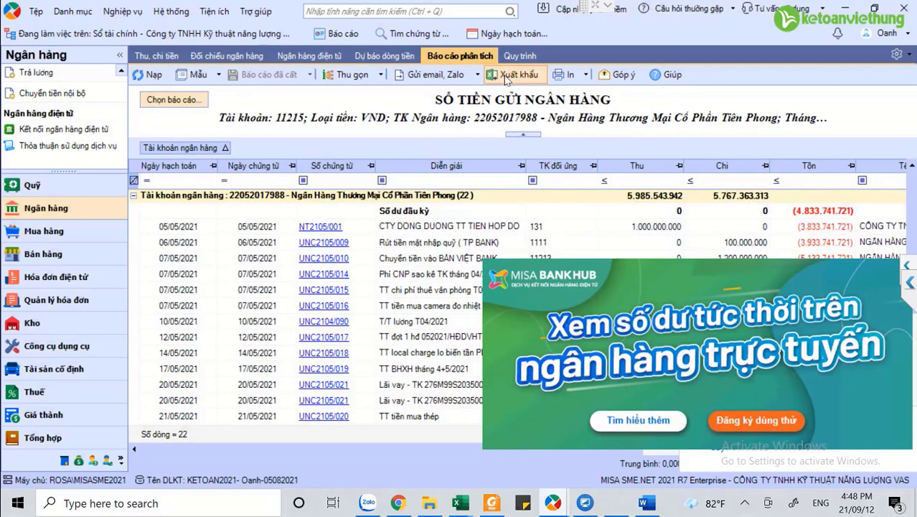
Export the report as SO_TIEN_GUI_NGAN_HANG.xlsx and open it in Excel.
click(505, 75)
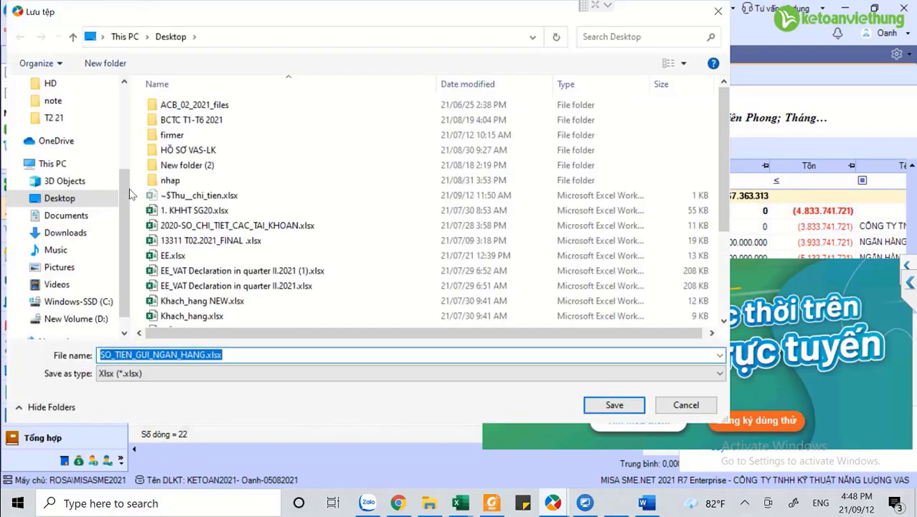
click(616, 412)
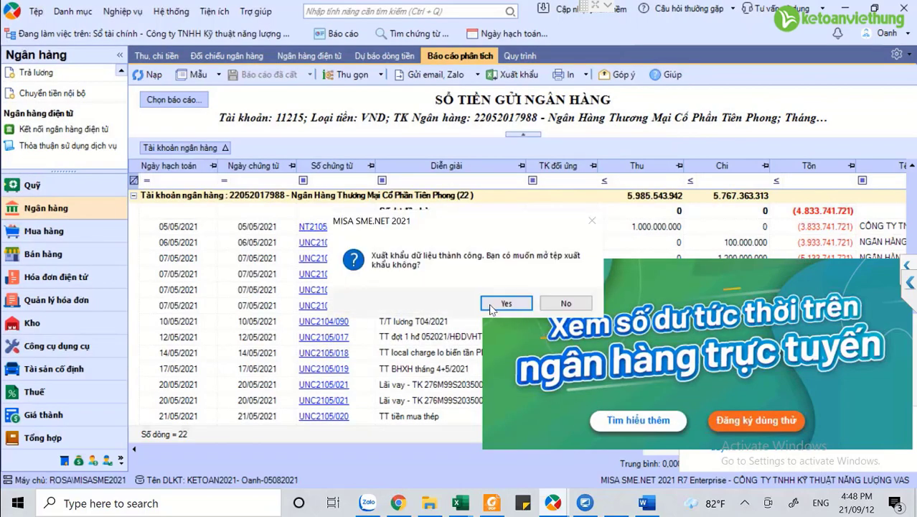
click(490, 308)
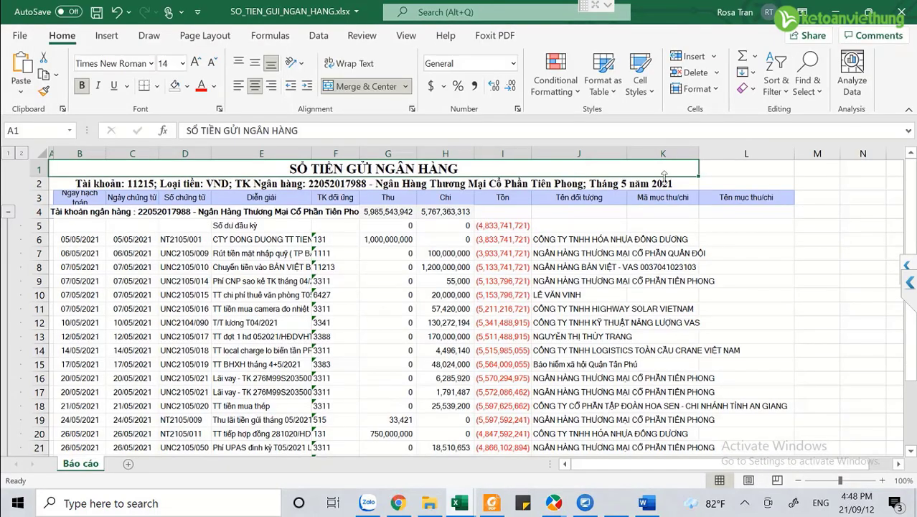
Check account 3341 in row 12 and the 27/05/2021 amounts 3,964,255,879 and 4,235,000,000, then return to MISA.
click(319, 320)
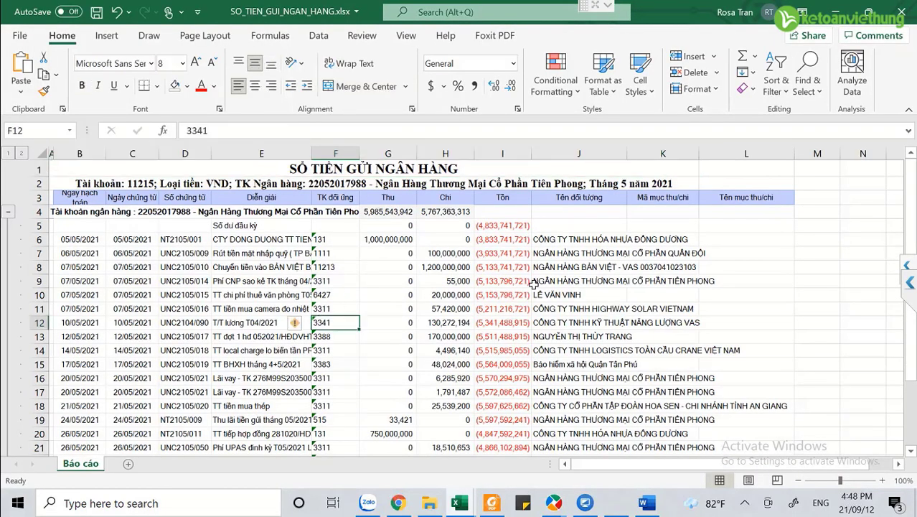
scroll(203, 328, down, 3)
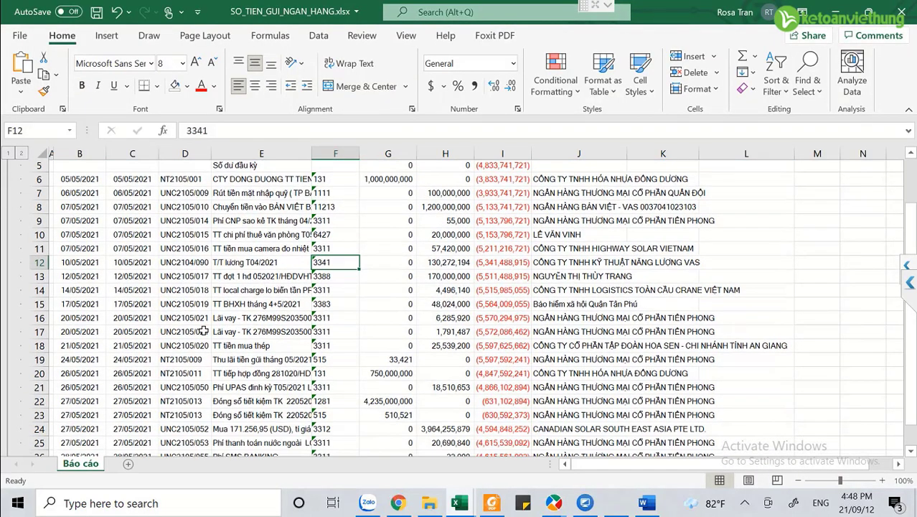
click(151, 360)
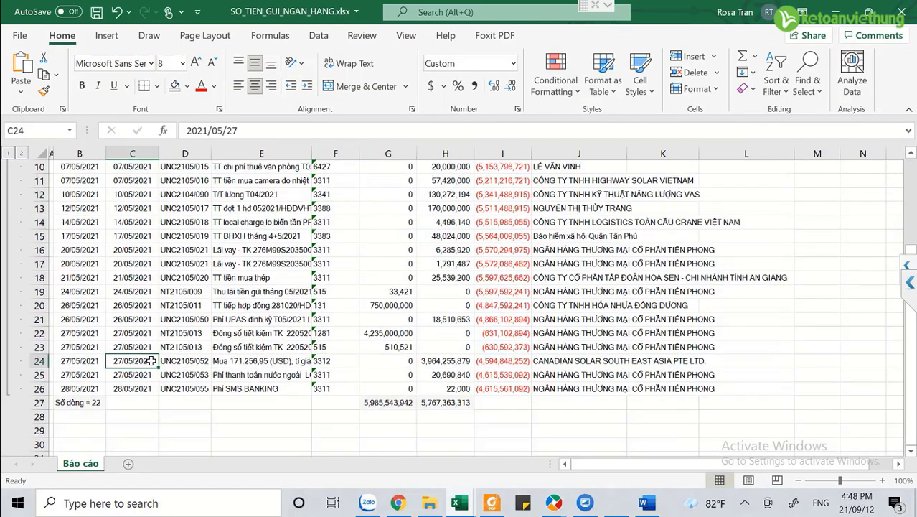
click(437, 361)
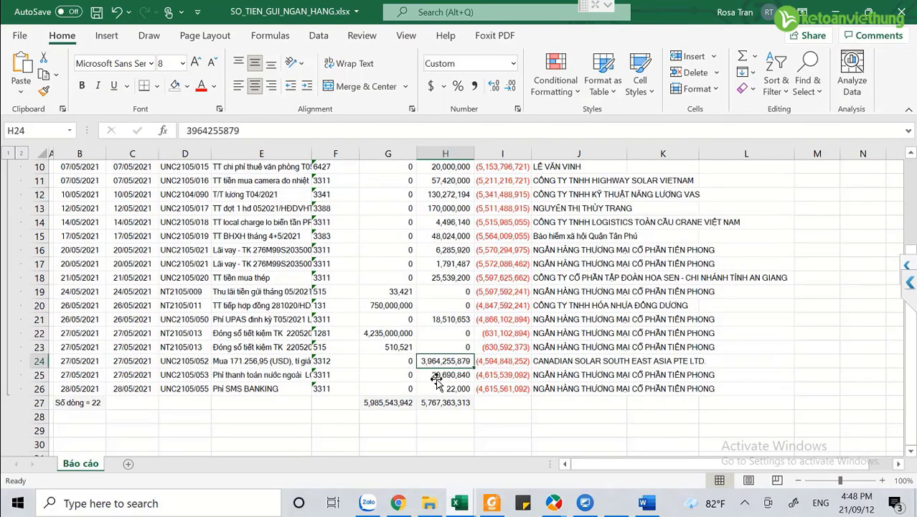
click(381, 333)
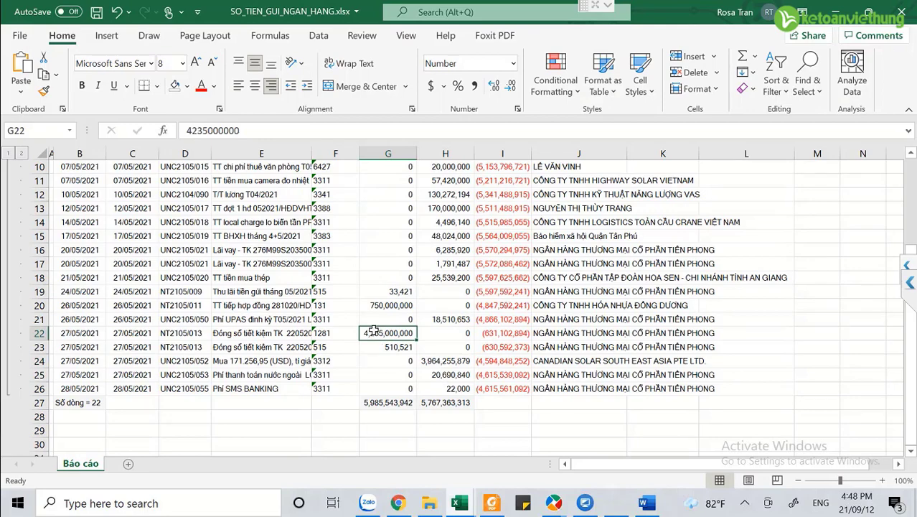
click(553, 502)
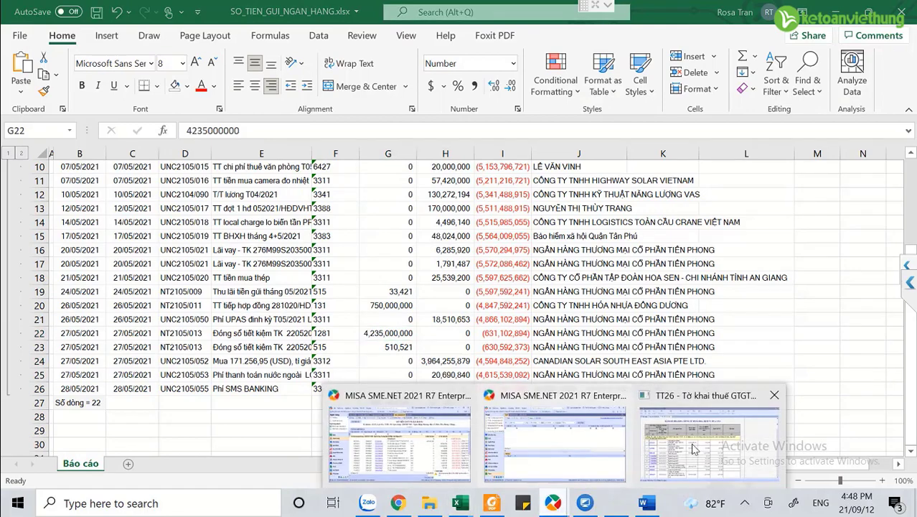
click(692, 449)
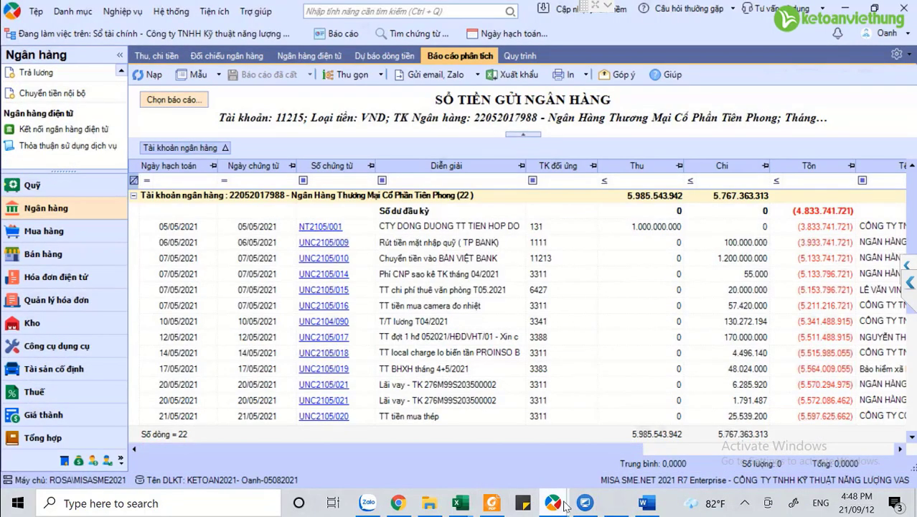
In the other company's MISA window, open the Nhập số dư ban đầu opening balances screen.
mouse_move(563, 504)
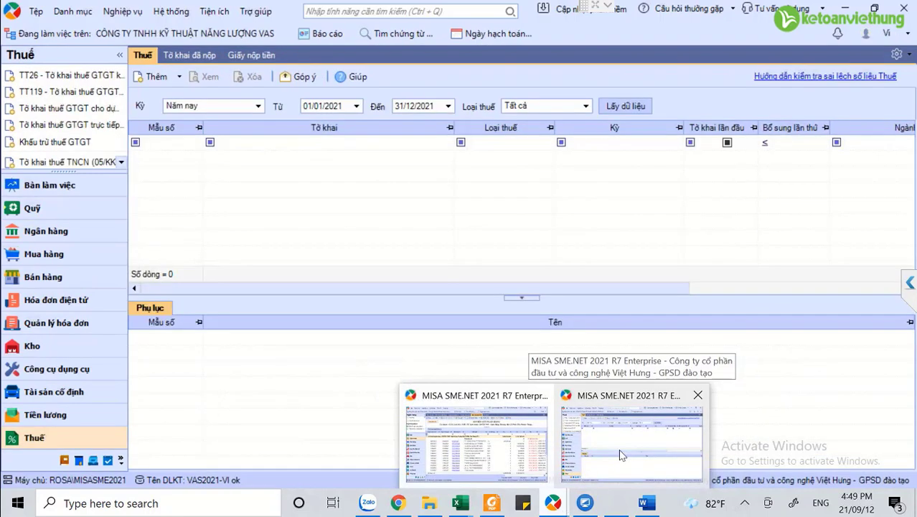
click(620, 445)
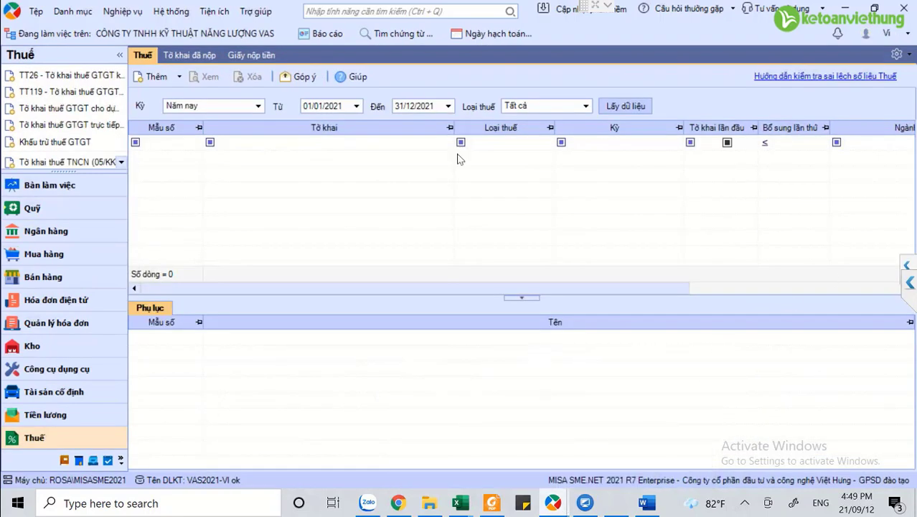
click(122, 12)
click(96, 320)
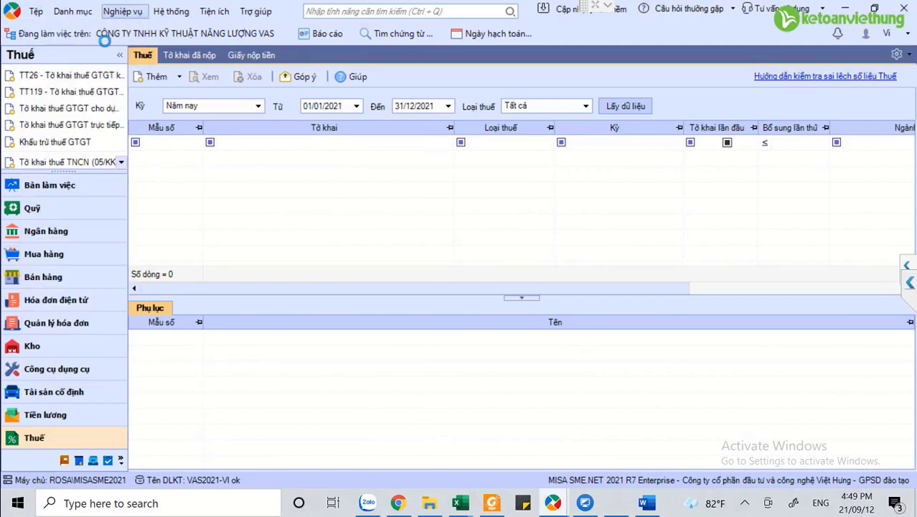
Select the 1281 term deposit row (8.525.000.000), then go back to the Excel ledger.
scroll(280, 320, down, 2)
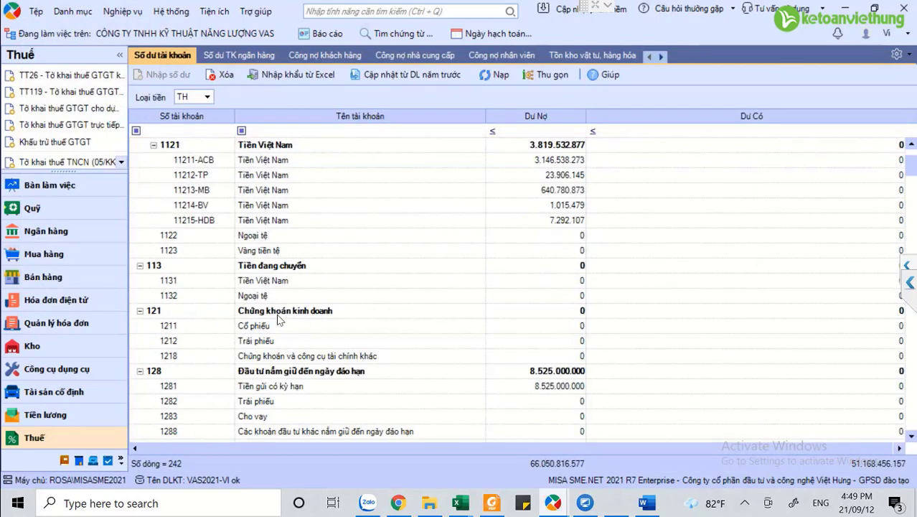
scroll(280, 321, down, 1)
click(528, 371)
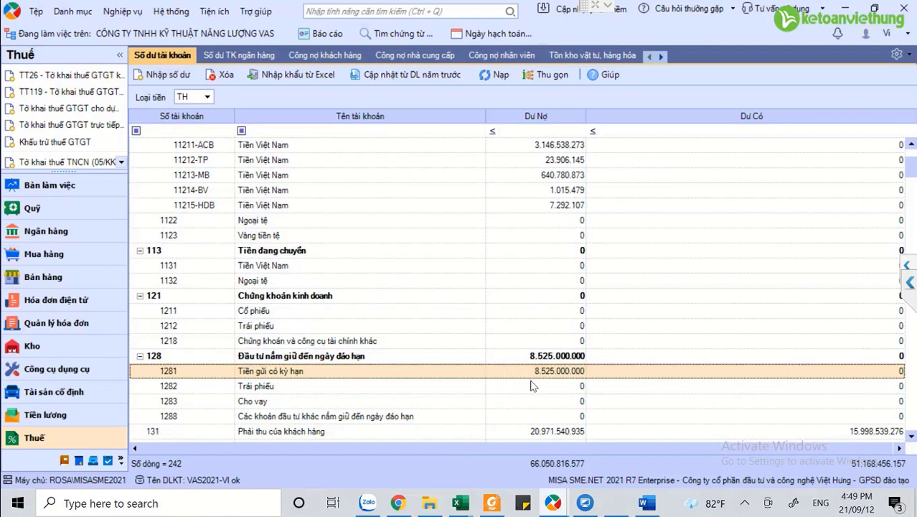
click(470, 502)
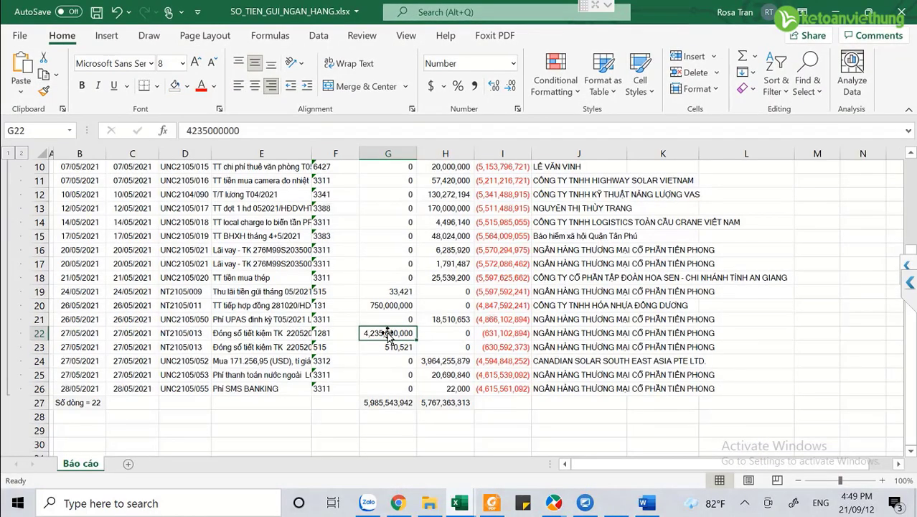
Write 'nợ 112, có tk 1288' in M22 beside the 4,235,000,000 savings-deposit row.
click(810, 333)
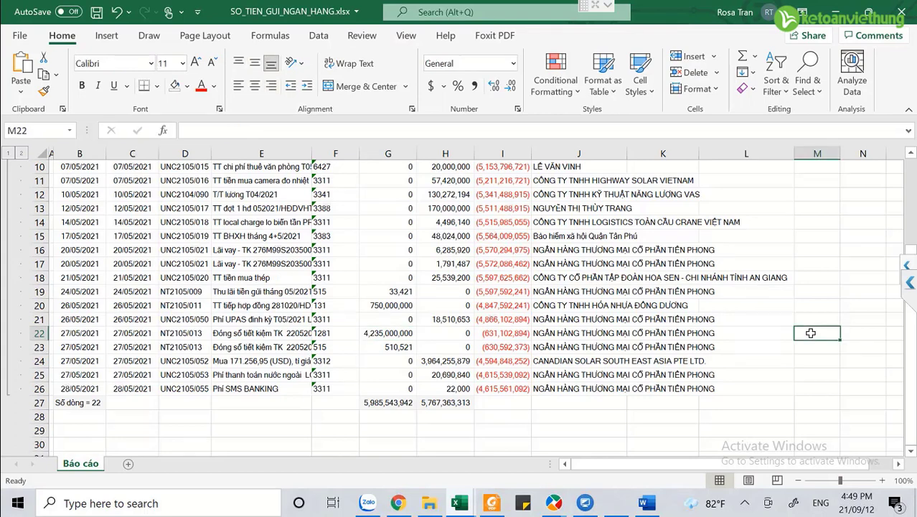
text(nợ 112,)
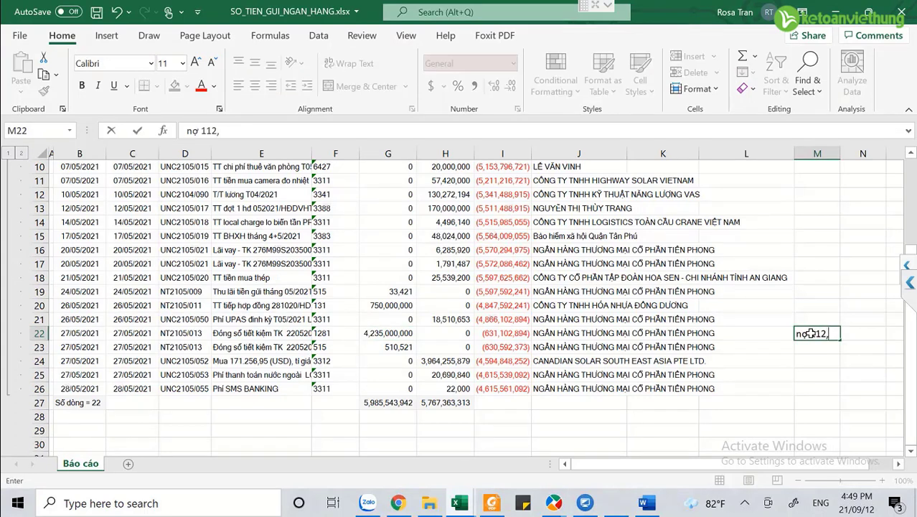
text( có tk 1288)
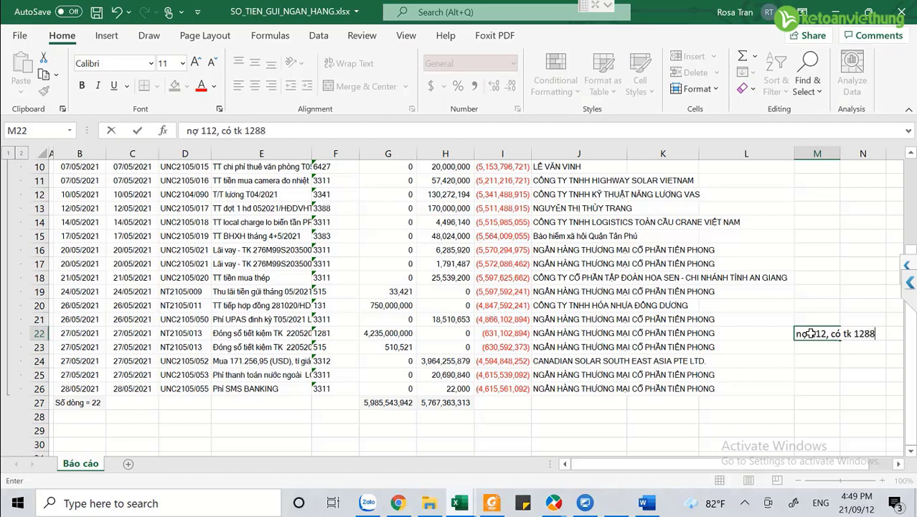
key(Return)
click(298, 364)
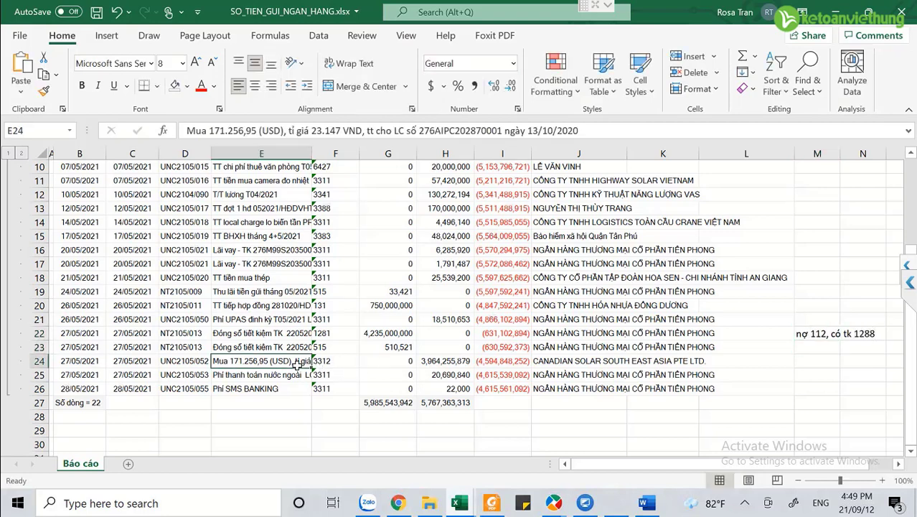
click(439, 370)
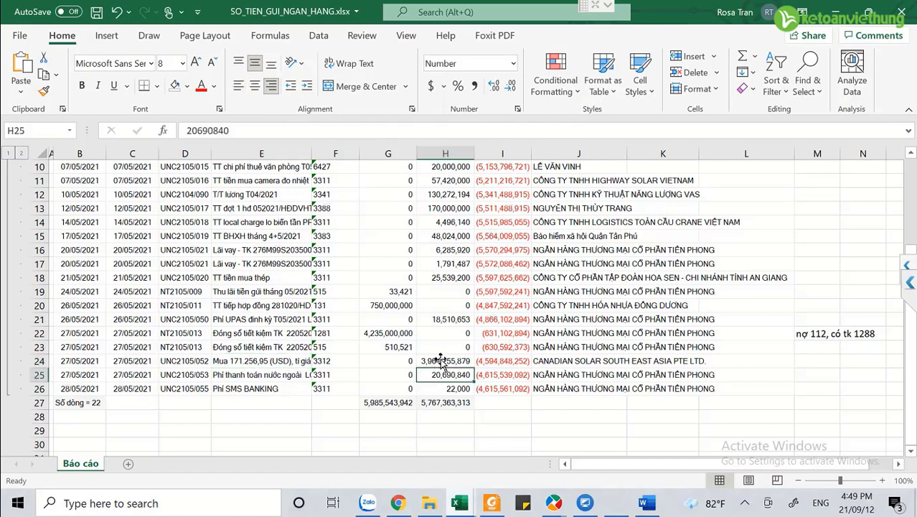
click(445, 359)
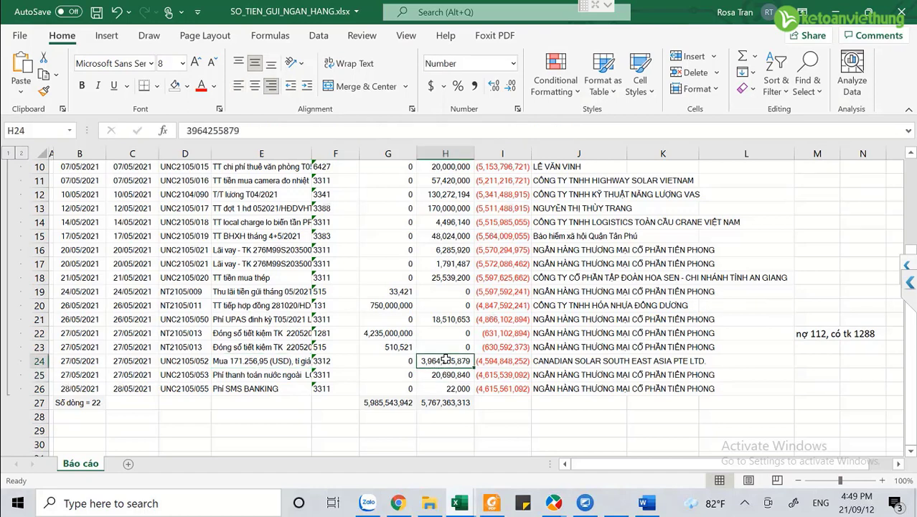
click(568, 361)
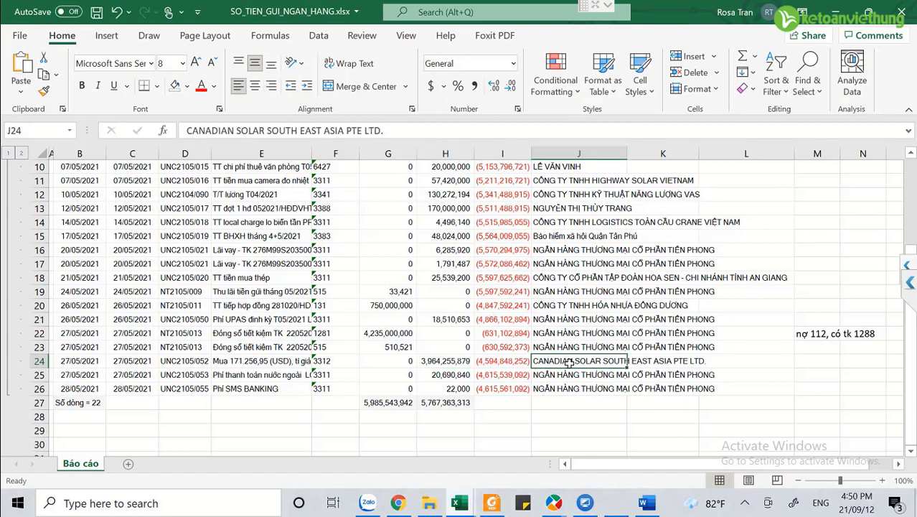
key(Left)
key(Left)
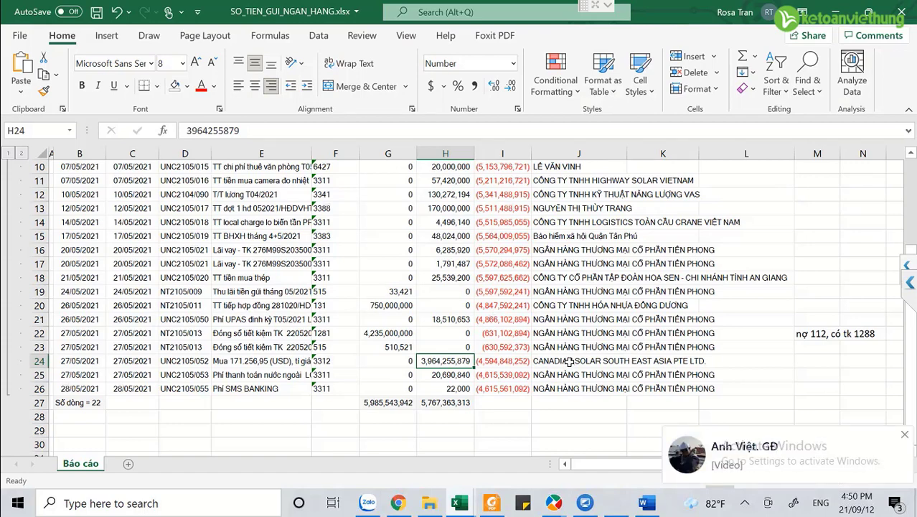
key(Left)
key(Left)
key(Left)
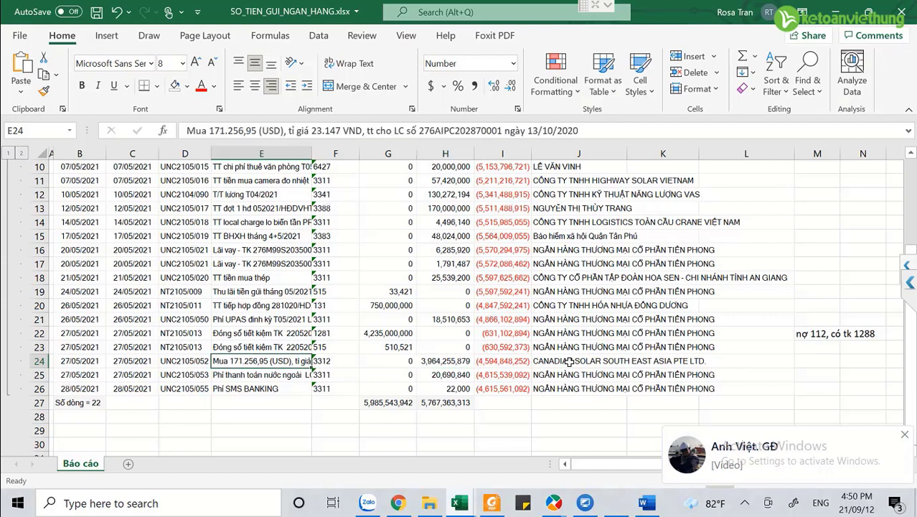
click(424, 362)
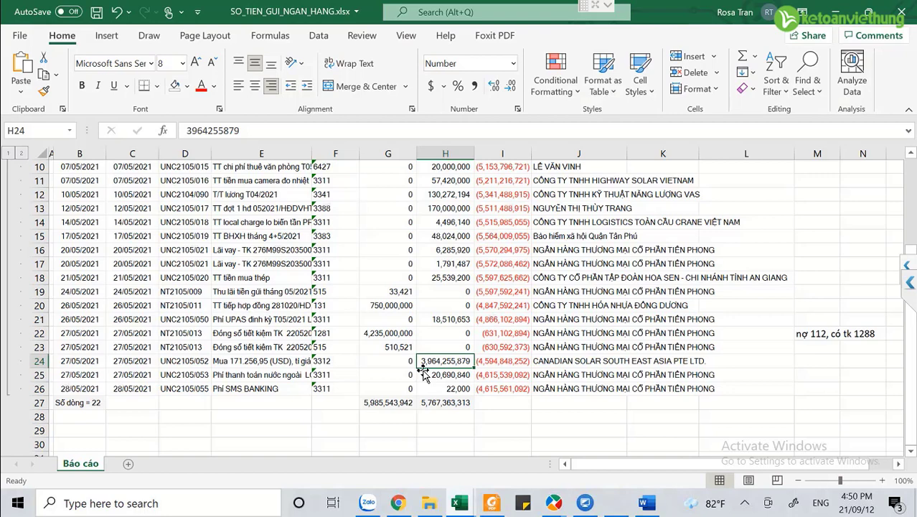
key(Up)
key(Left)
key(Left)
key(Left)
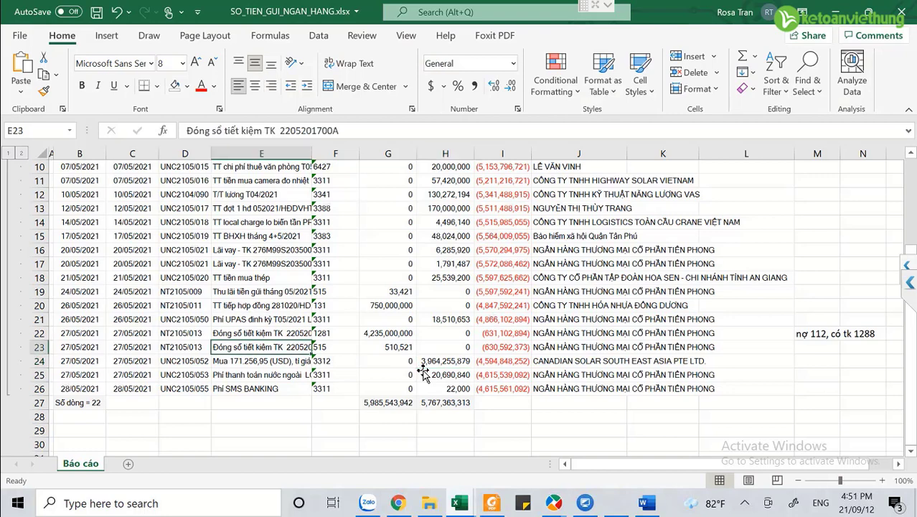
key(Up)
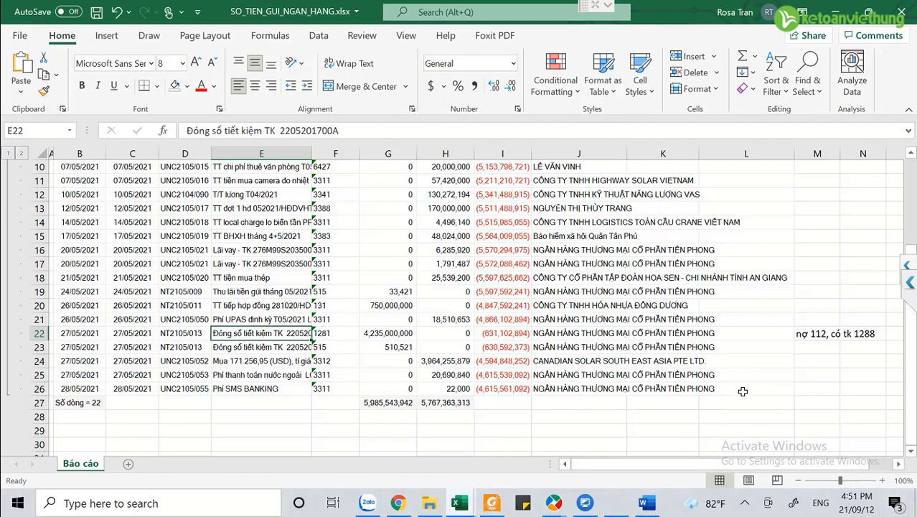
key(Right)
key(Right)
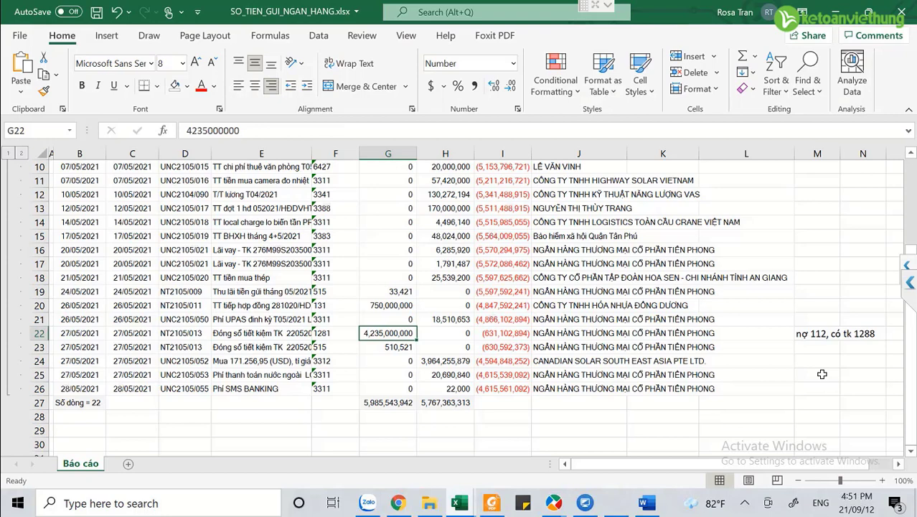
Review row 23's 510,521 interest amount and its contra account 515.
click(827, 375)
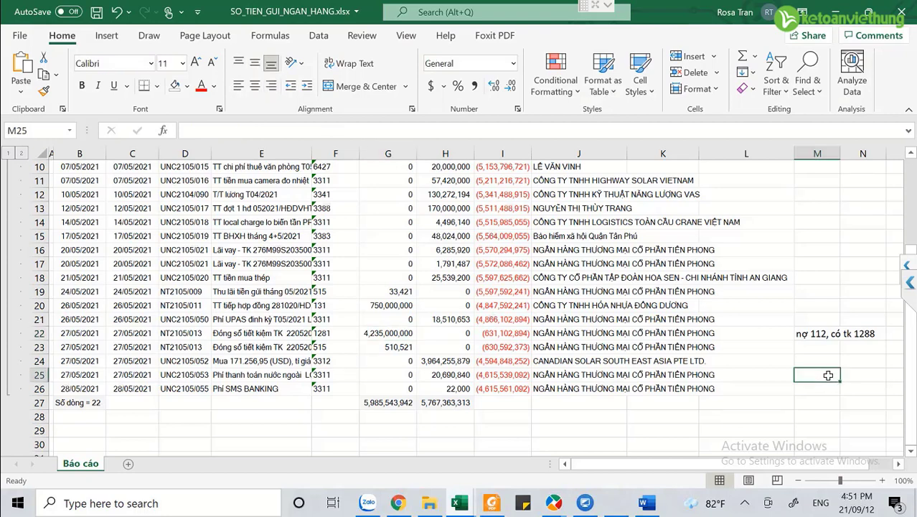
click(391, 348)
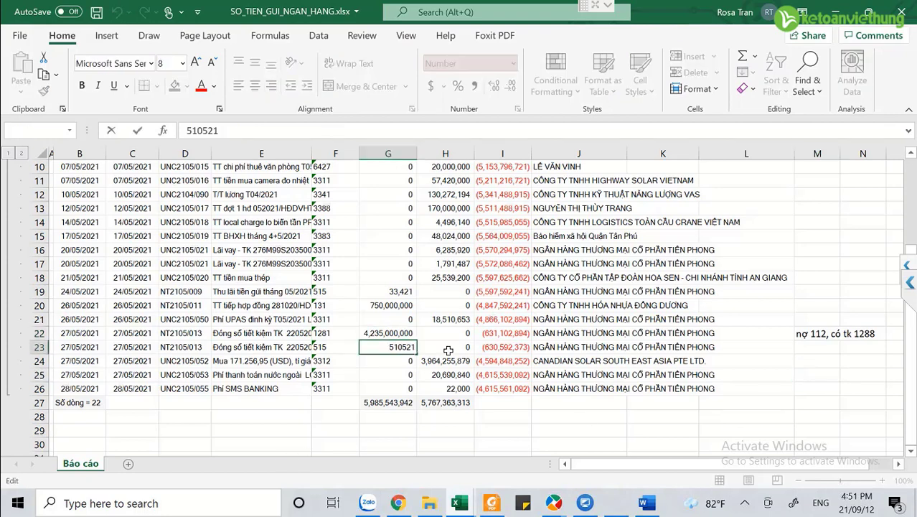
key(Right)
key(Right)
key(Right)
key(Right)
key(Right)
key(Right)
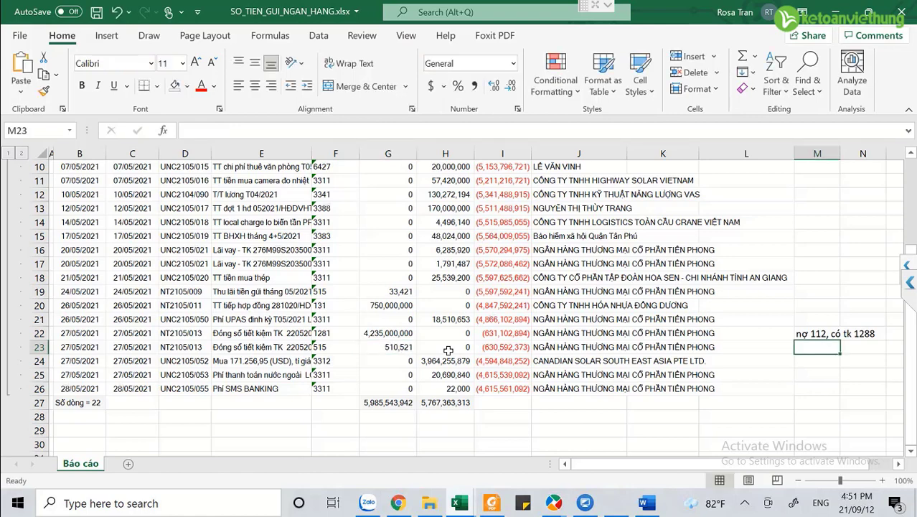
click(383, 350)
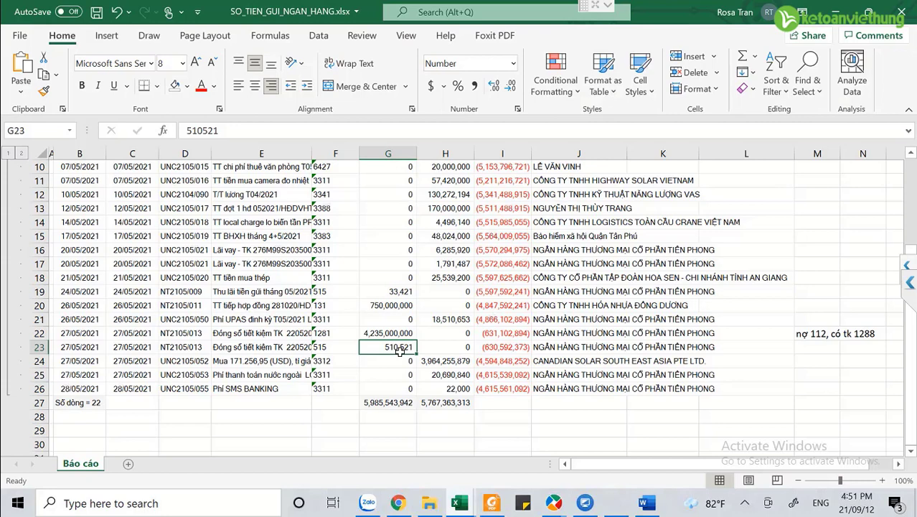
click(339, 348)
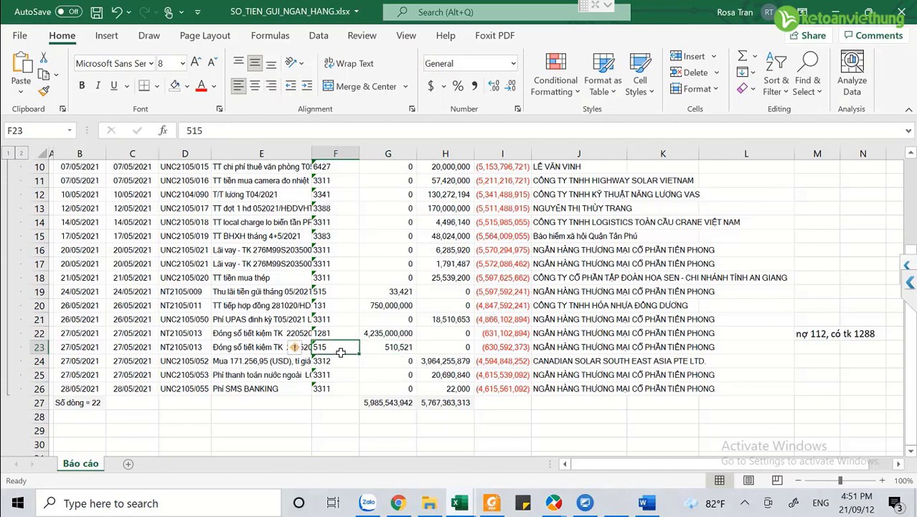
click(369, 350)
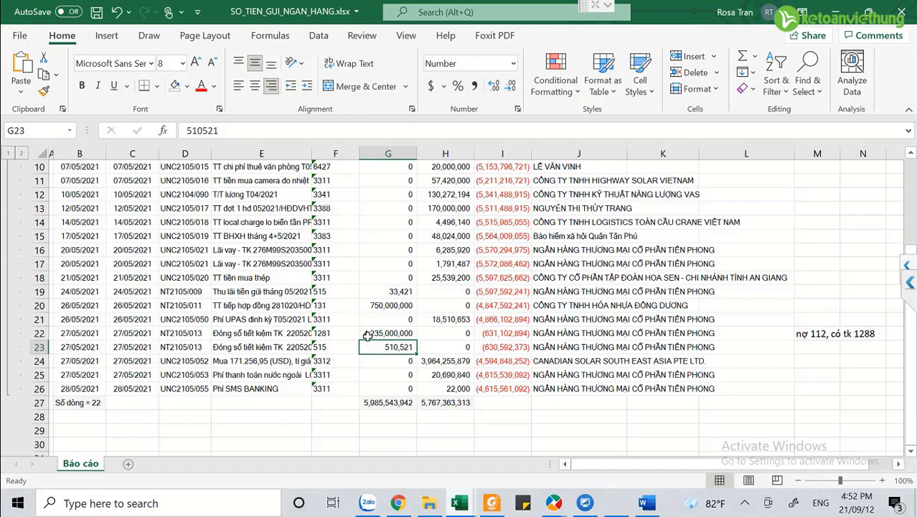
Check the 3,964,255,879 payment, 22,000 SMS fee and 20,690,840 foreign payment fee on account 3311.
click(433, 363)
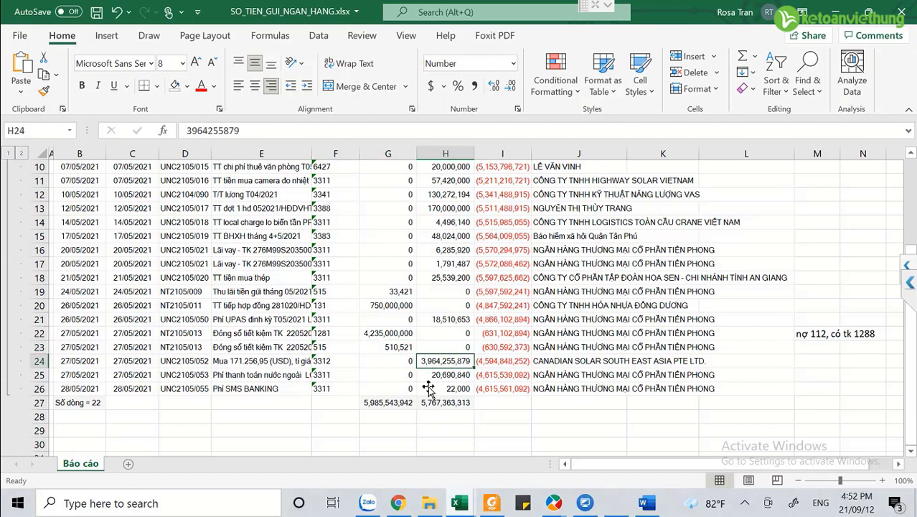
click(429, 385)
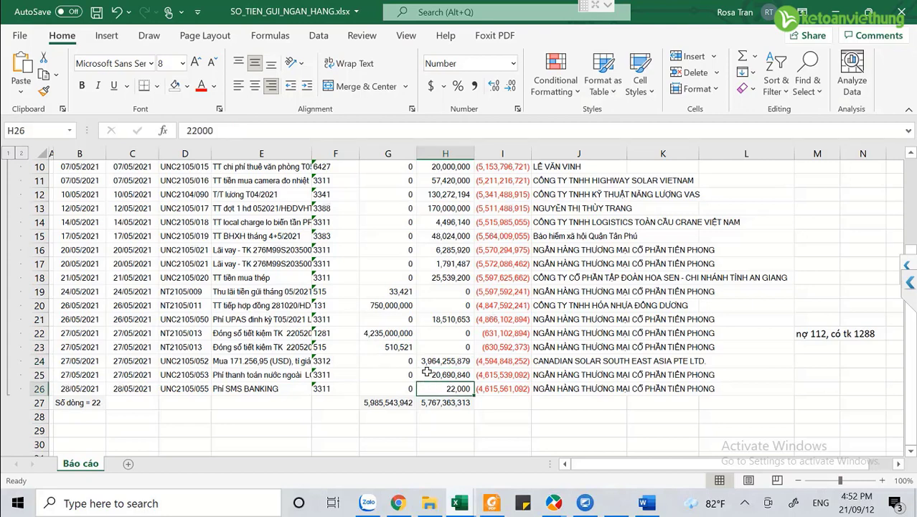
click(426, 372)
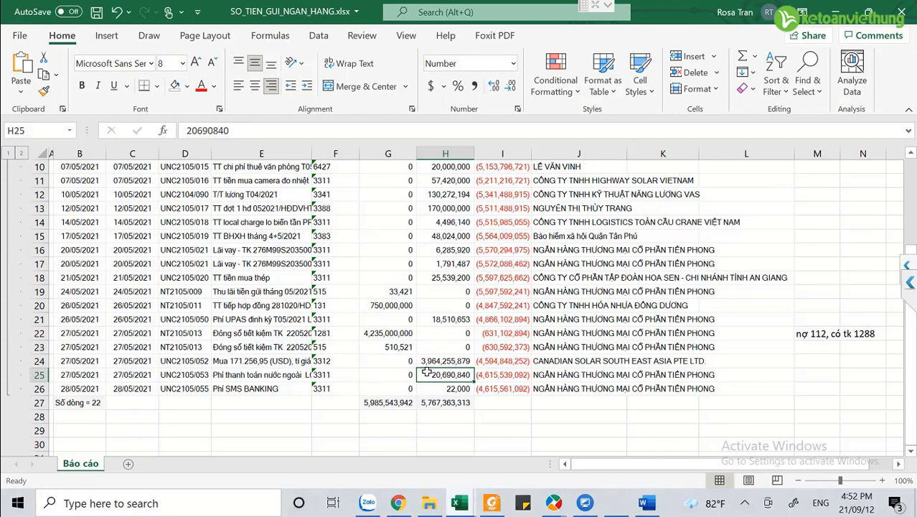
click(324, 374)
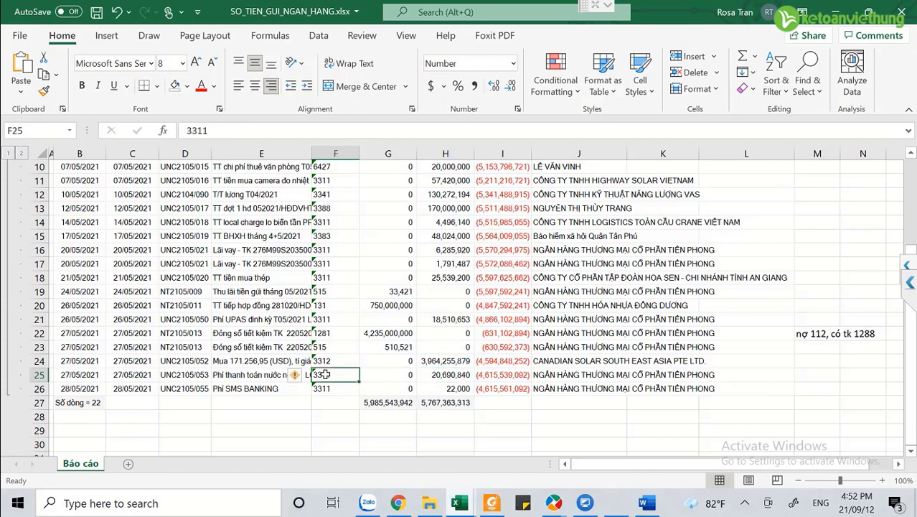
click(251, 373)
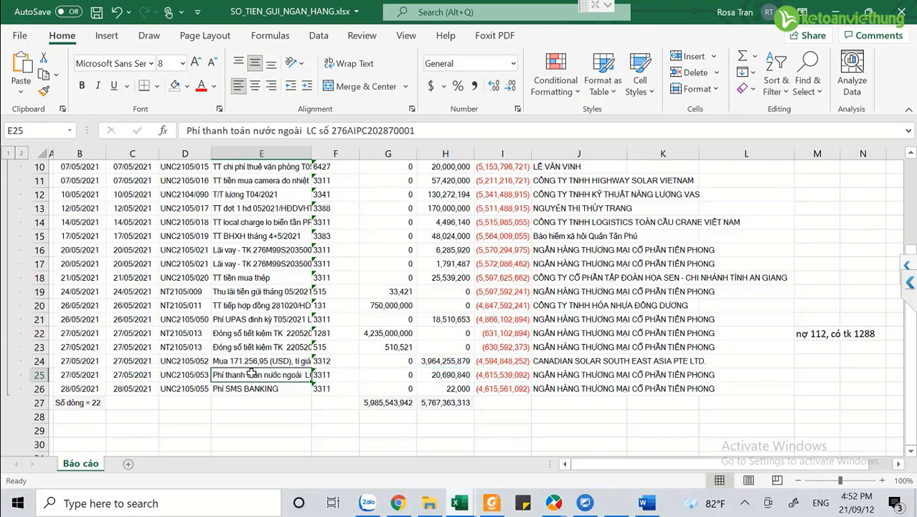
key(Right)
key(Right)
key(Right)
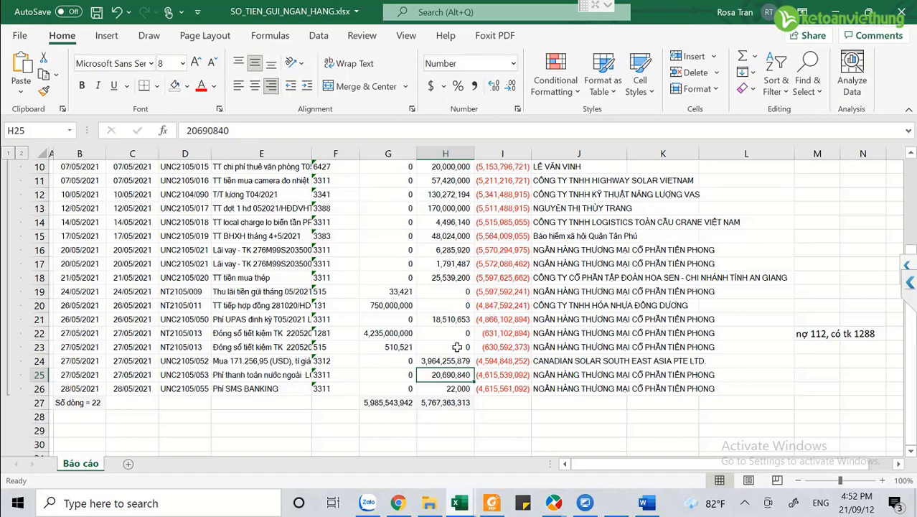
Check row 22's 4,235,000,000 savings closure against account 1281, then switch to MISA's balances.
click(387, 333)
click(335, 333)
key(alt+Tab)
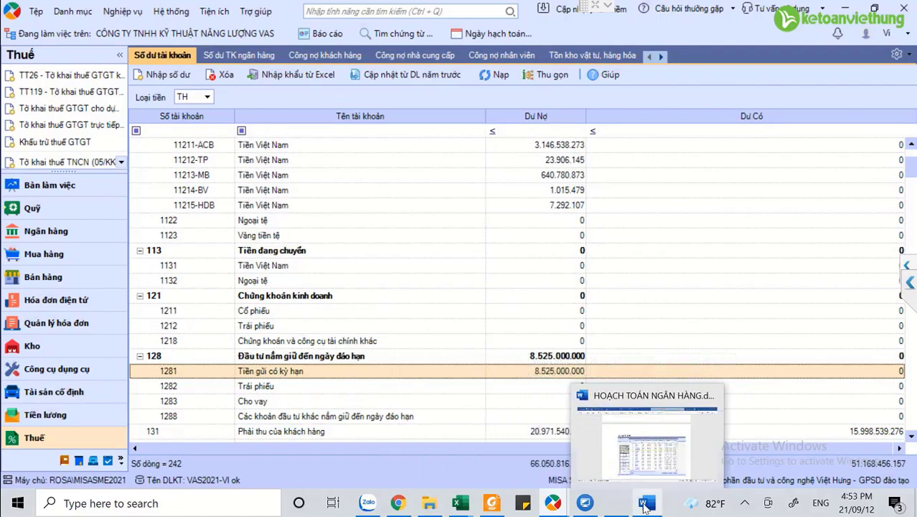
click(459, 502)
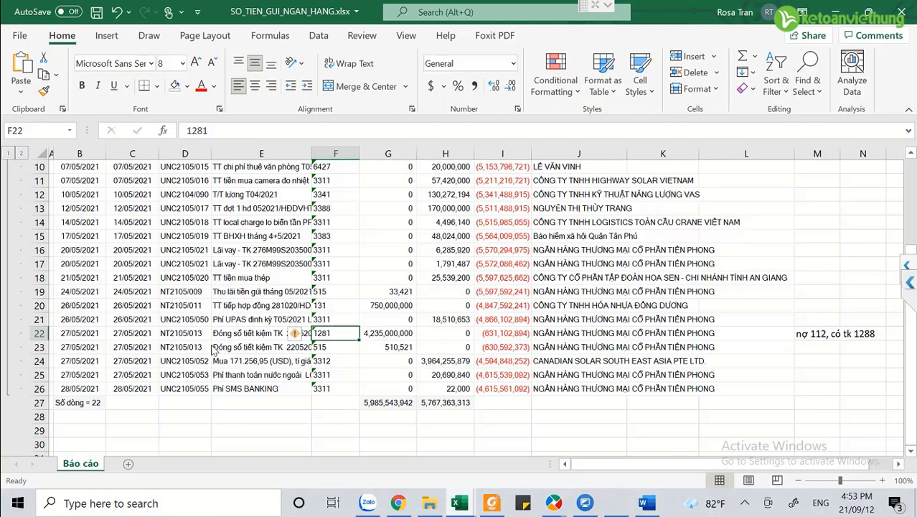
click(261, 276)
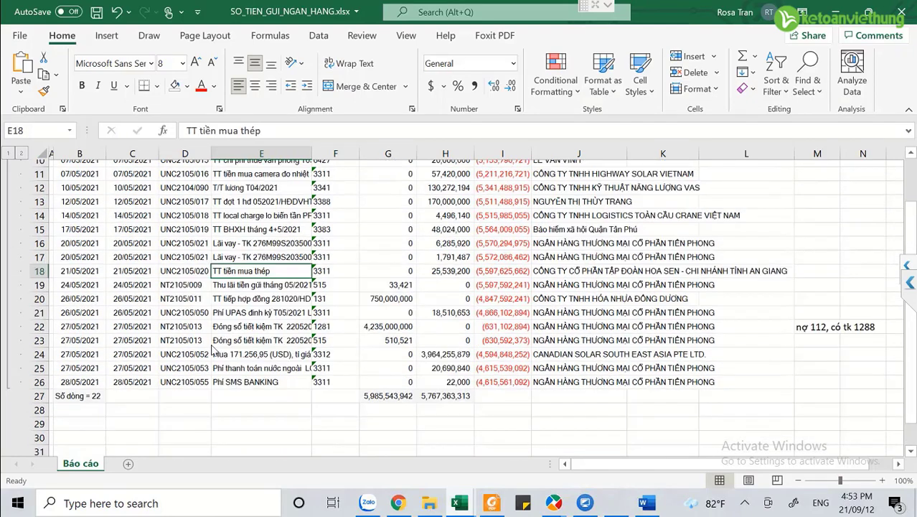
scroll(261, 277, down, 1)
click(261, 305)
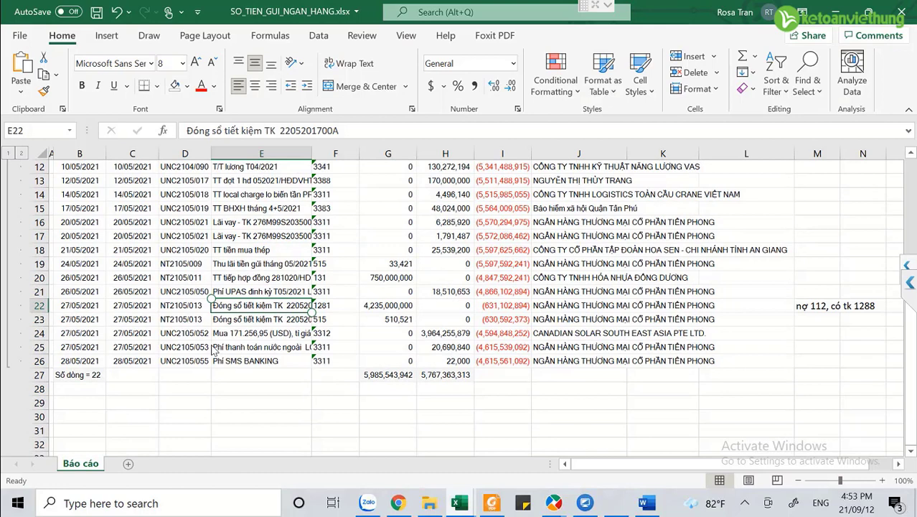
click(445, 333)
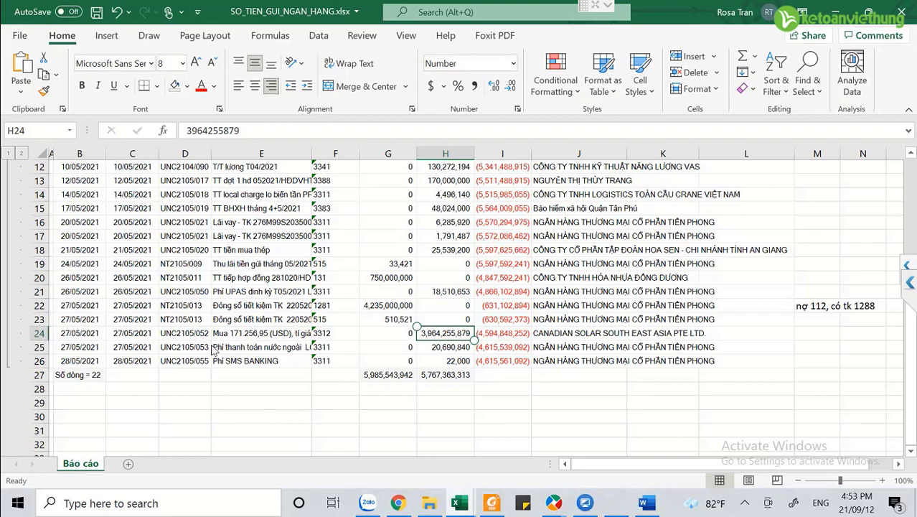
scroll(212, 349, up, 4)
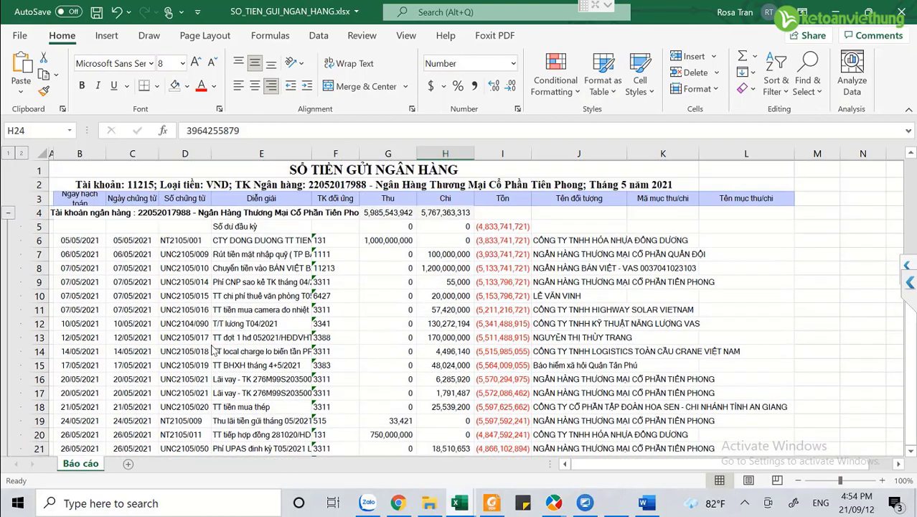
scroll(212, 350, down, 5)
key(alt+Tab)
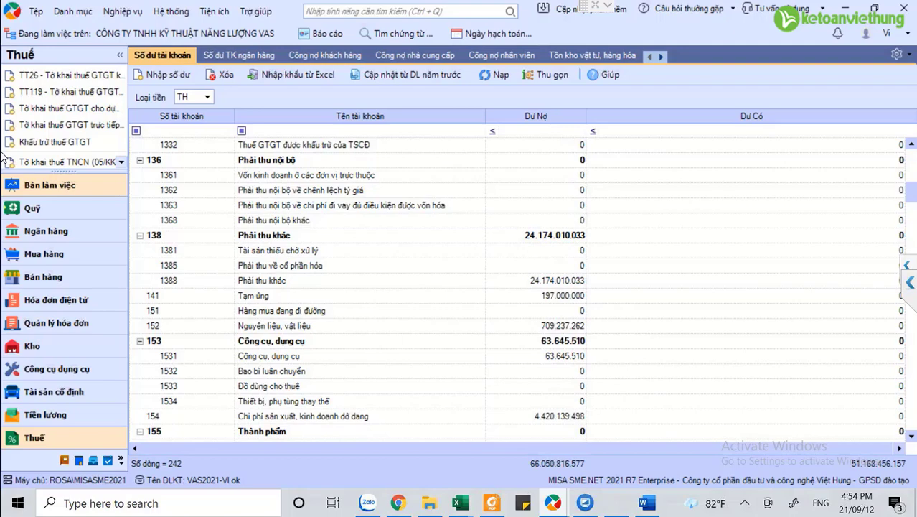
scroll(523, 287, up, 10)
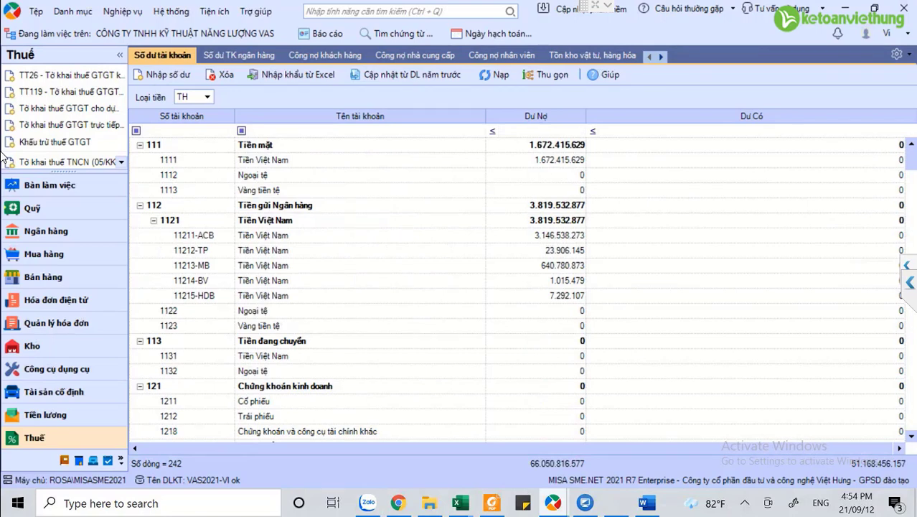
scroll(524, 287, down, 10)
scroll(524, 287, up, 10)
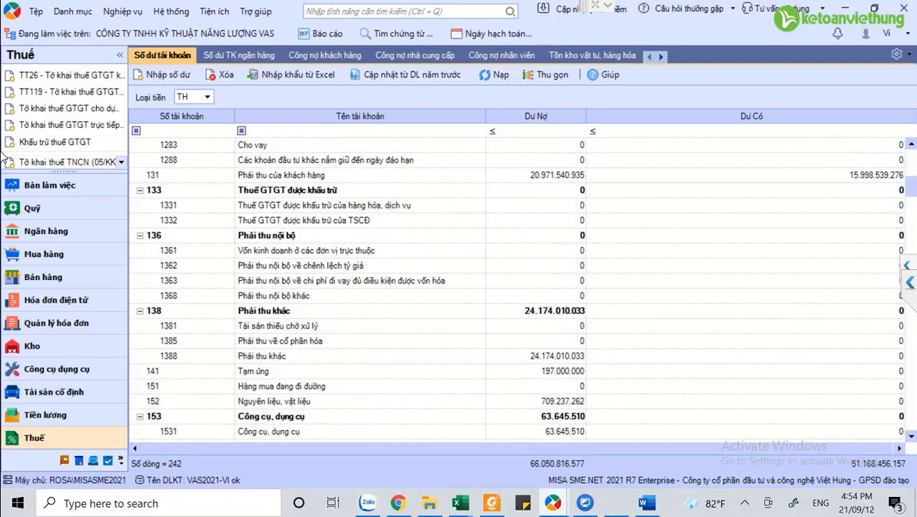